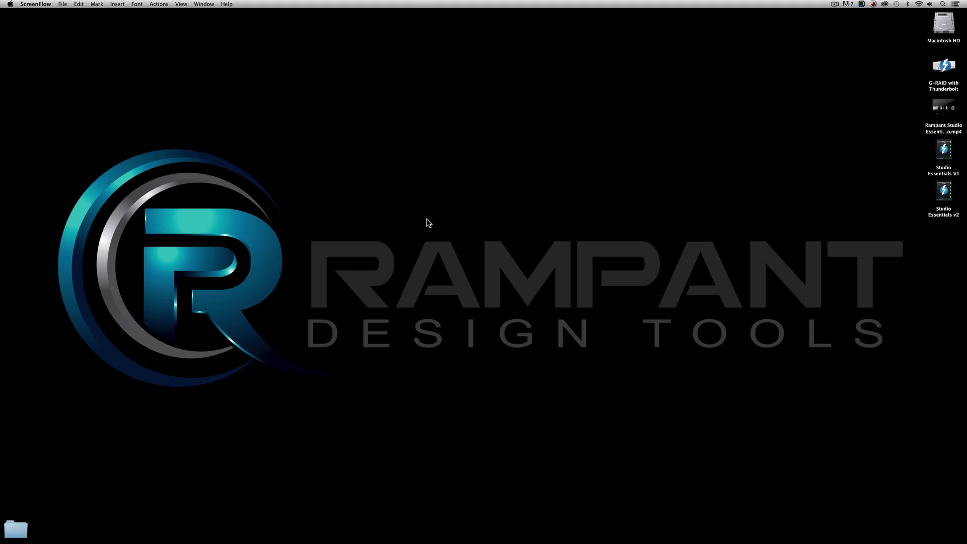
# - Scroll the Rampant Studio Film Effects product page in Chrome down to the Download Now preview sheet banner
pyautogui.moveTo(443, 537)
pyautogui.click(255, 532)
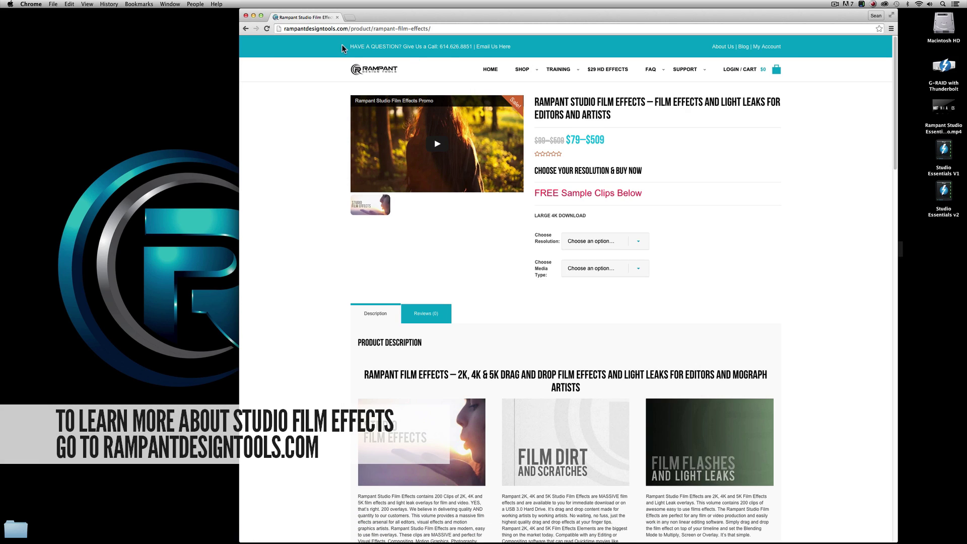
pyautogui.moveTo(685, 69)
pyautogui.scroll(-5, 356, 285)
pyautogui.scroll(-10, 673, 383)
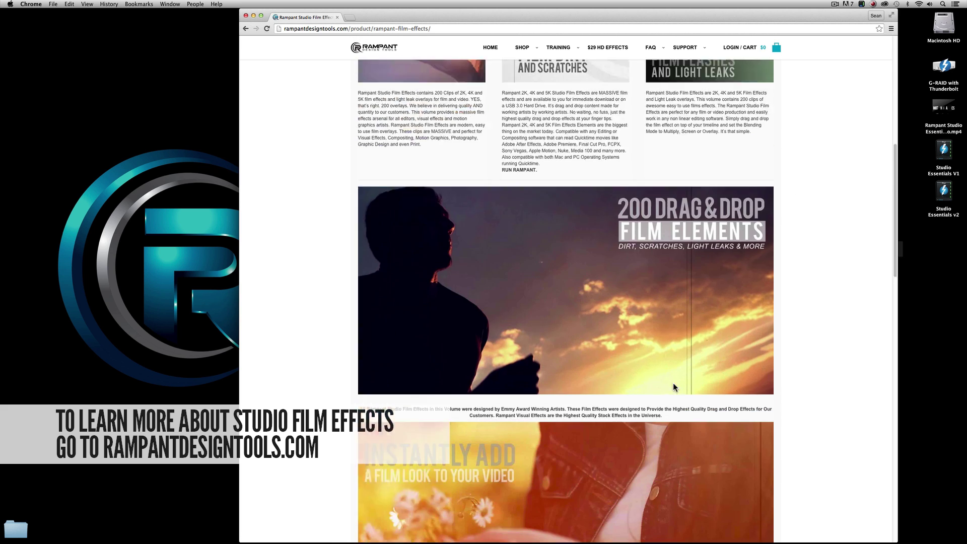
pyautogui.scroll(-14, 670, 386)
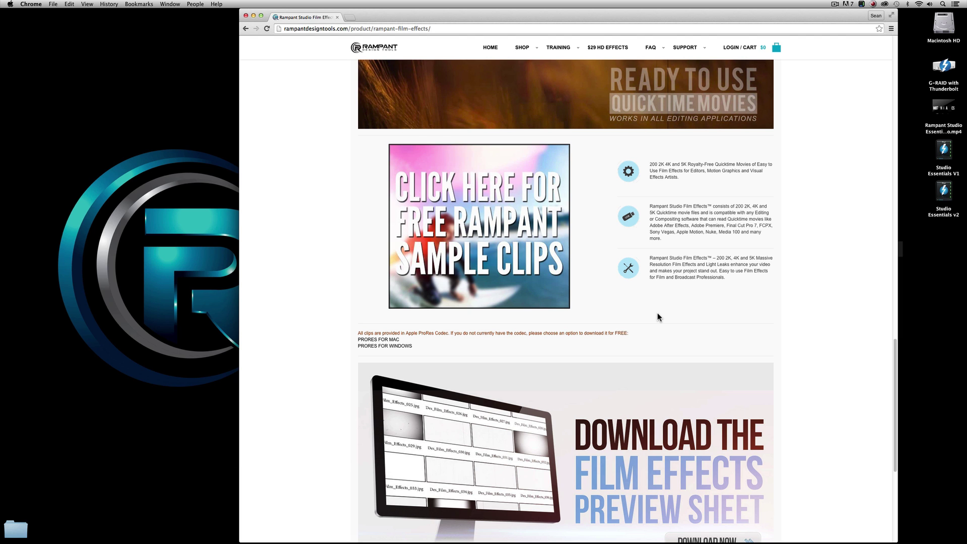
pyautogui.scroll(-5, 657, 316)
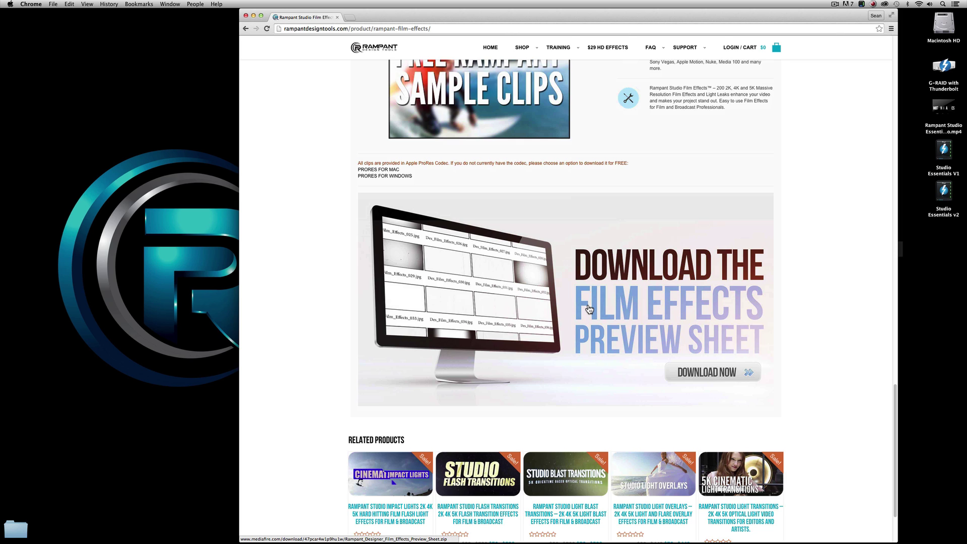
pyautogui.press('super+Tab')
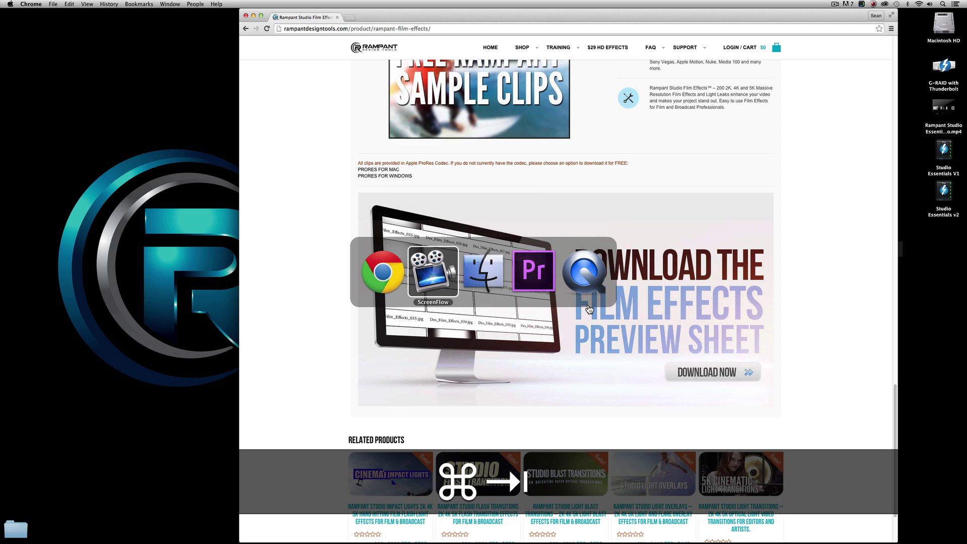
# - Bring up the Rampant Studio Film Tutorial timeline in Premiere Pro, scrolled right to the later stacked clips
pyautogui.press('super+Tab')
pyautogui.press('super+Tab')
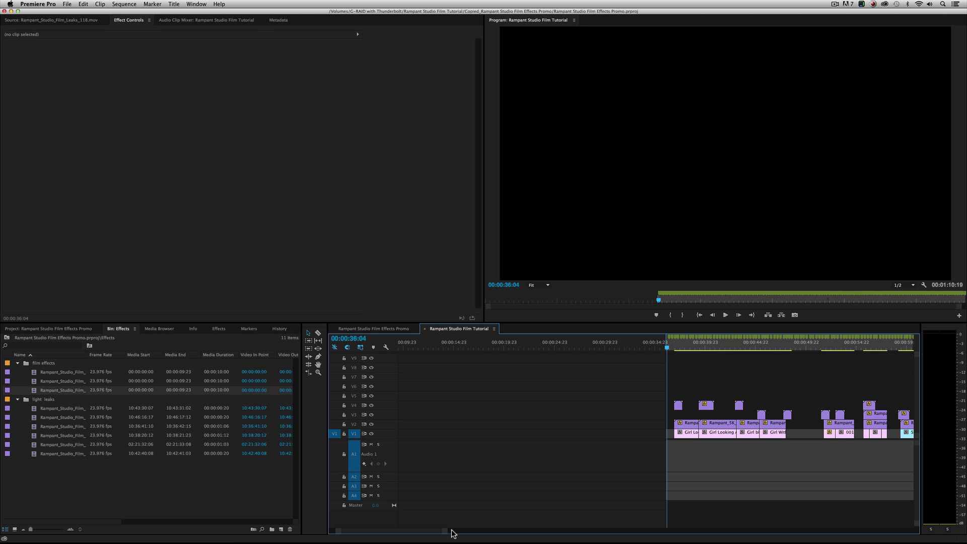
pyautogui.moveTo(432, 534); pyautogui.dragTo(449, 533)
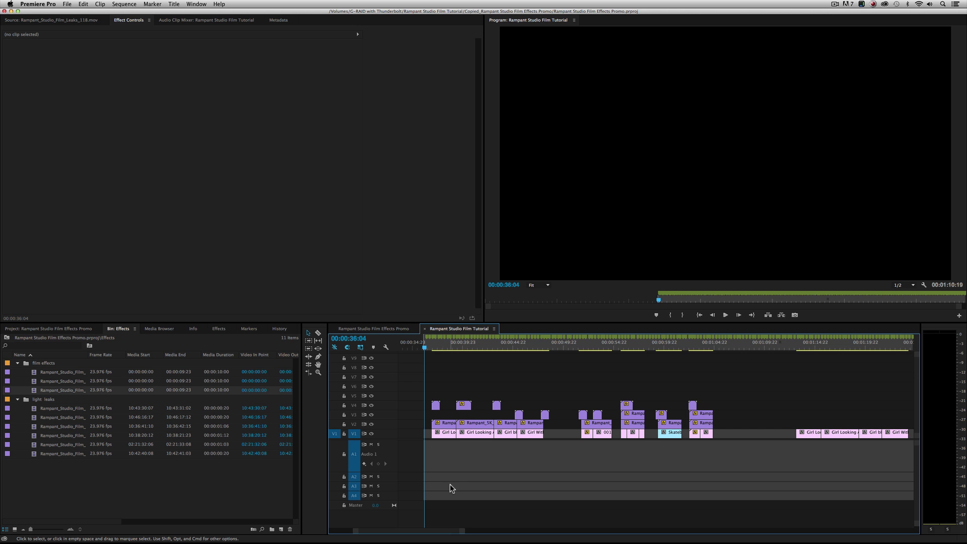
# - Play the sequence from about 00:00:36, stopping at 00:00:36:21 on the sunset silhouette
pyautogui.click(429, 348)
pyautogui.press('space')
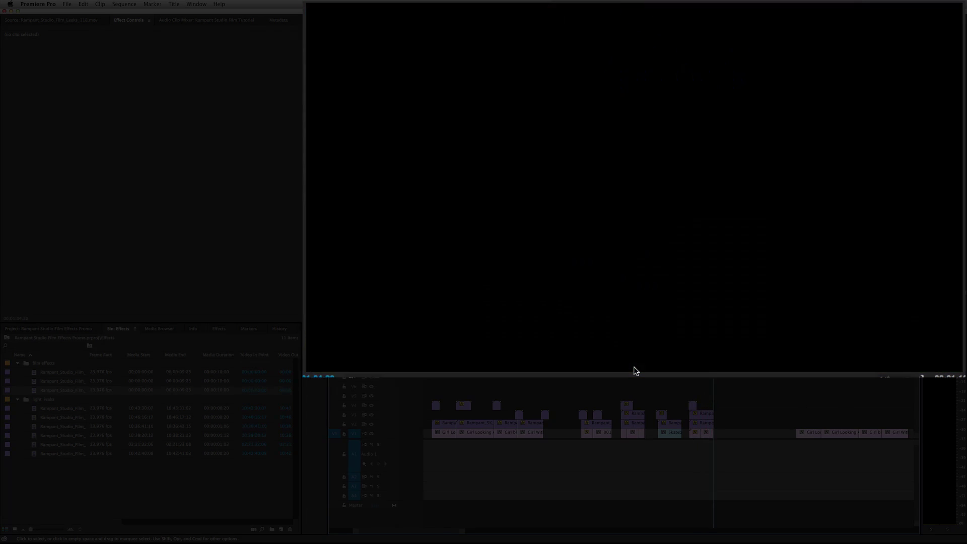
pyautogui.press('space')
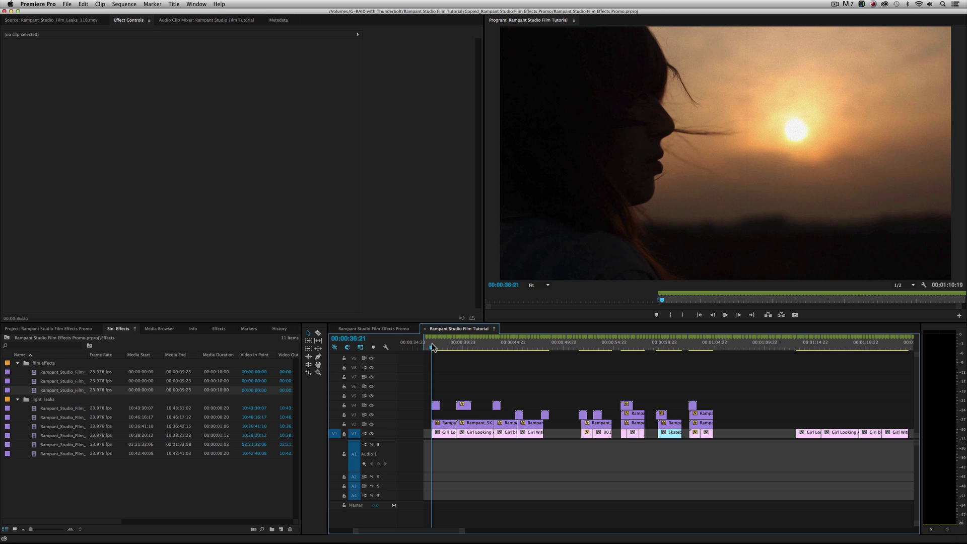
# - Move the playhead to about 00:01:13 and briefly preview the footage there
pyautogui.moveTo(807, 348)
pyautogui.mouseDown()
pyautogui.moveTo(818, 345)
pyautogui.moveTo(801, 346)
pyautogui.mouseUp()
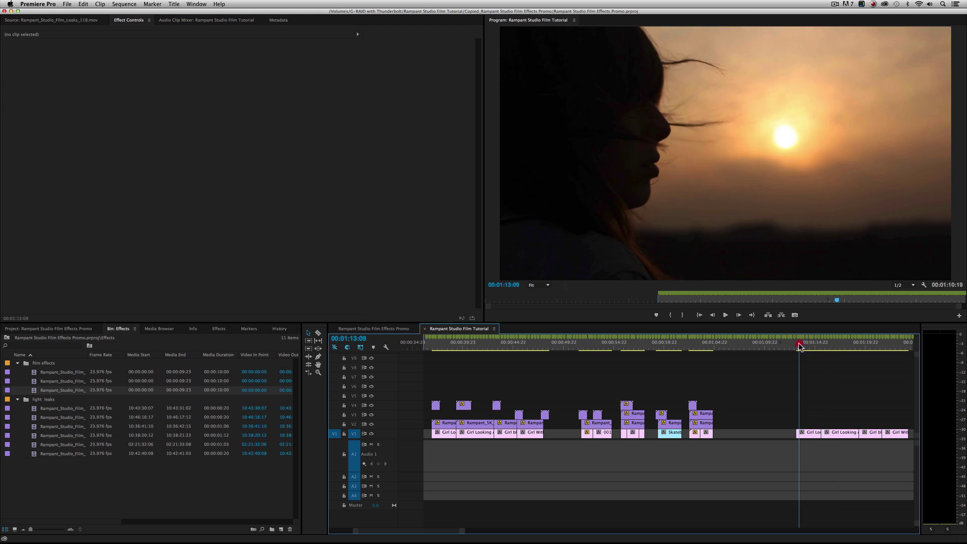
pyautogui.press('space')
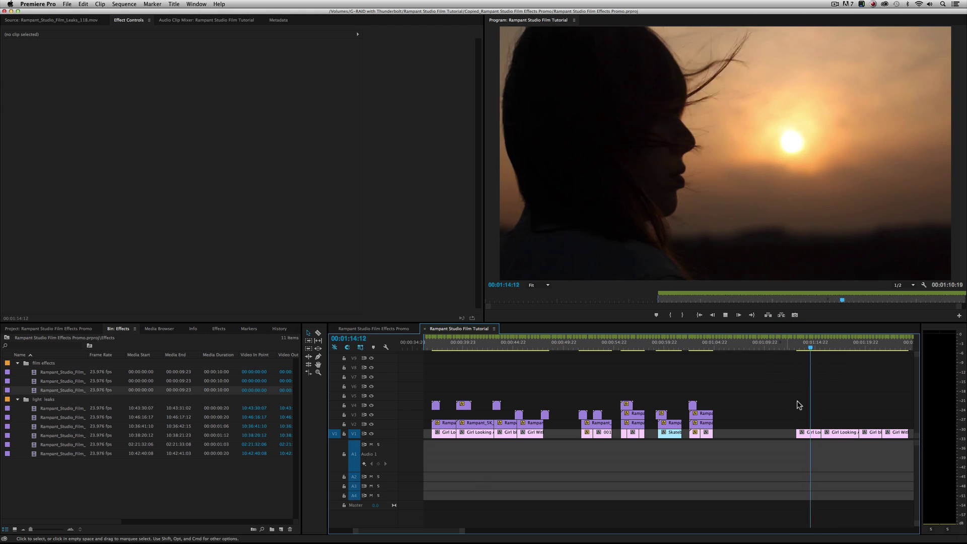
pyautogui.press('space')
pyautogui.moveTo(444, 532); pyautogui.dragTo(449, 533)
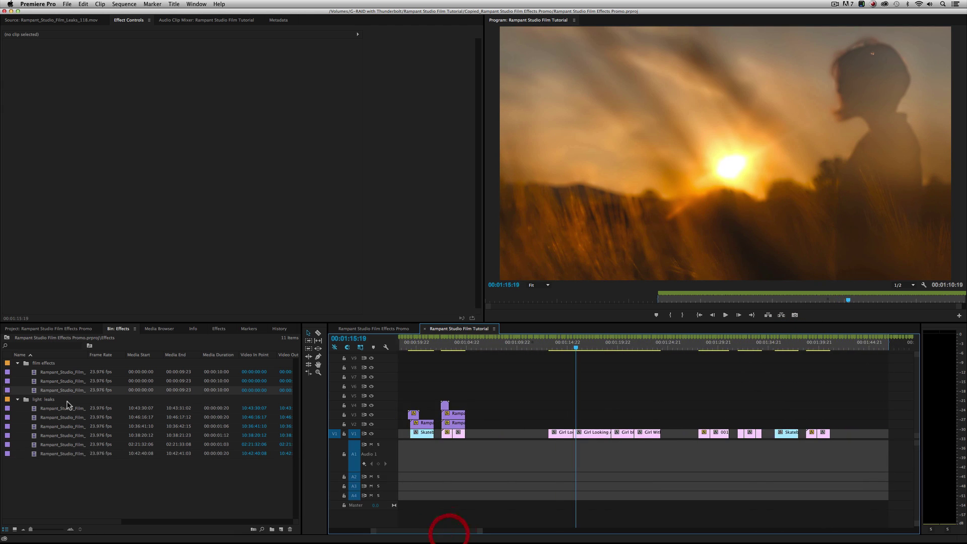
# - Preview Rampant_Studio_Film_009 and Rampant_Studio_Film_011 in the Source monitor
pyautogui.doubleClick(44, 374)
pyautogui.moveTo(50, 302); pyautogui.dragTo(230, 308)
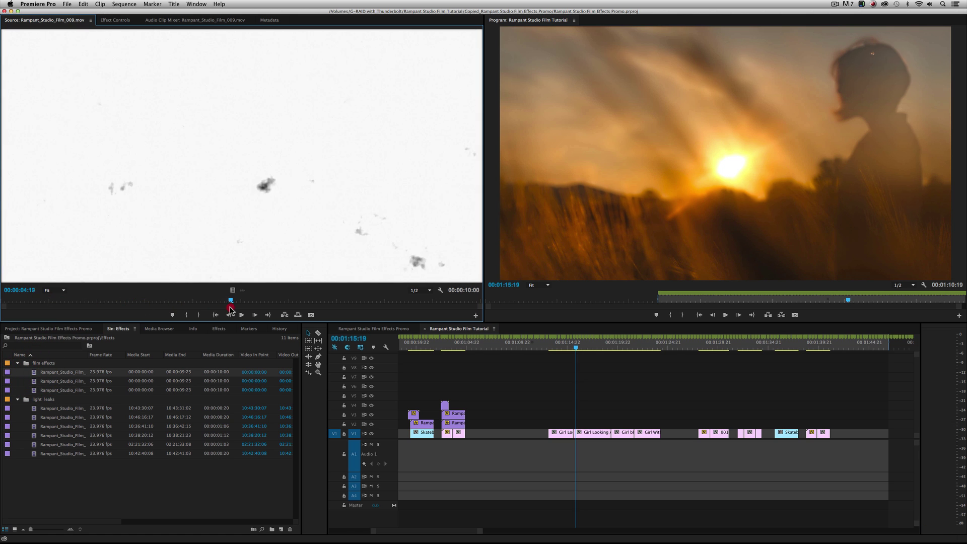
pyautogui.doubleClick(71, 380)
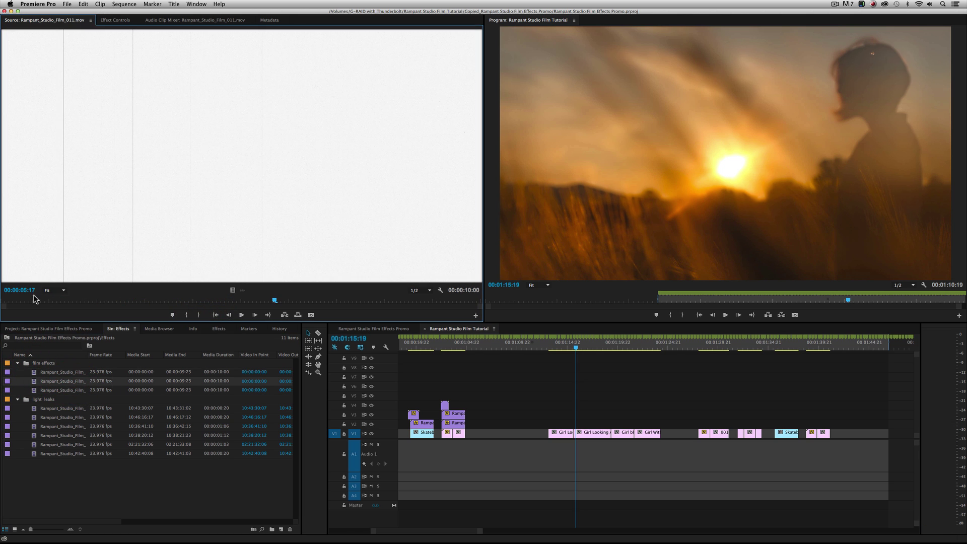
pyautogui.moveTo(35, 299); pyautogui.dragTo(225, 300)
# - Place Rampant_Studio_Film_011 on V2 over the footage at 00:01:13 and review it in the sequence
pyautogui.moveTo(134, 196); pyautogui.dragTo(549, 425)
pyautogui.click(570, 345)
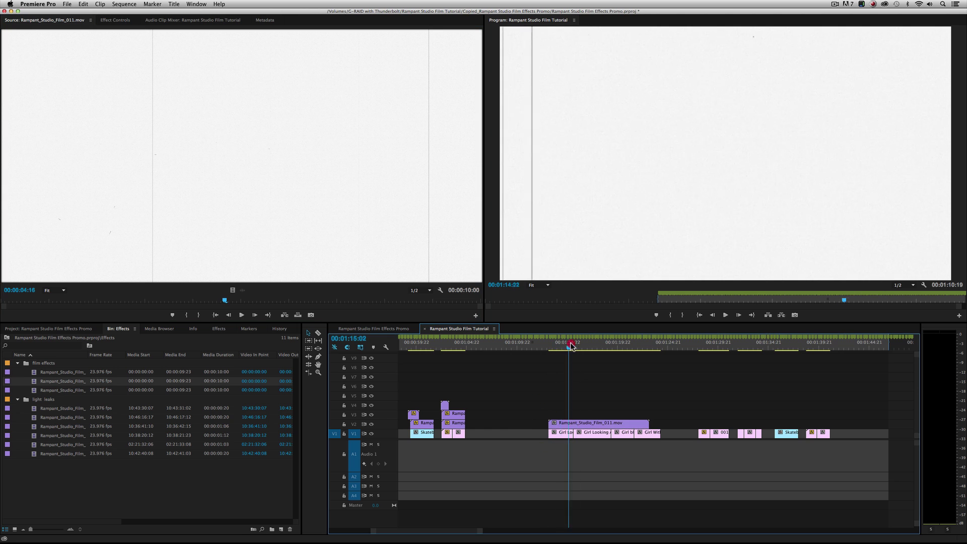
pyautogui.moveTo(571, 345)
pyautogui.mouseDown()
pyautogui.moveTo(555, 346)
pyautogui.moveTo(572, 346)
pyautogui.moveTo(567, 351)
pyautogui.mouseUp()
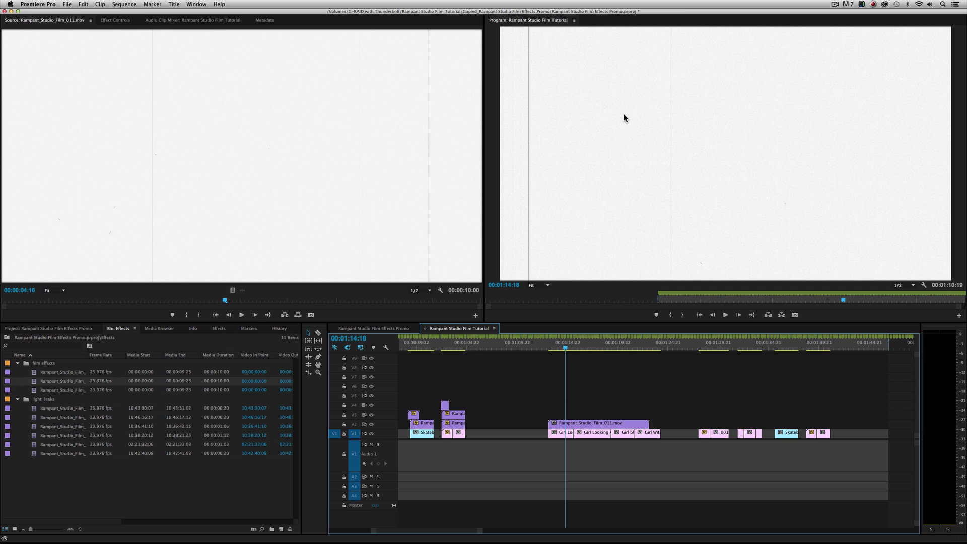
pyautogui.doubleClick(587, 423)
# - Try Screen, then set the Film_011 overlay's Opacity blend mode to Multiply and preview it
pyautogui.click(279, 28)
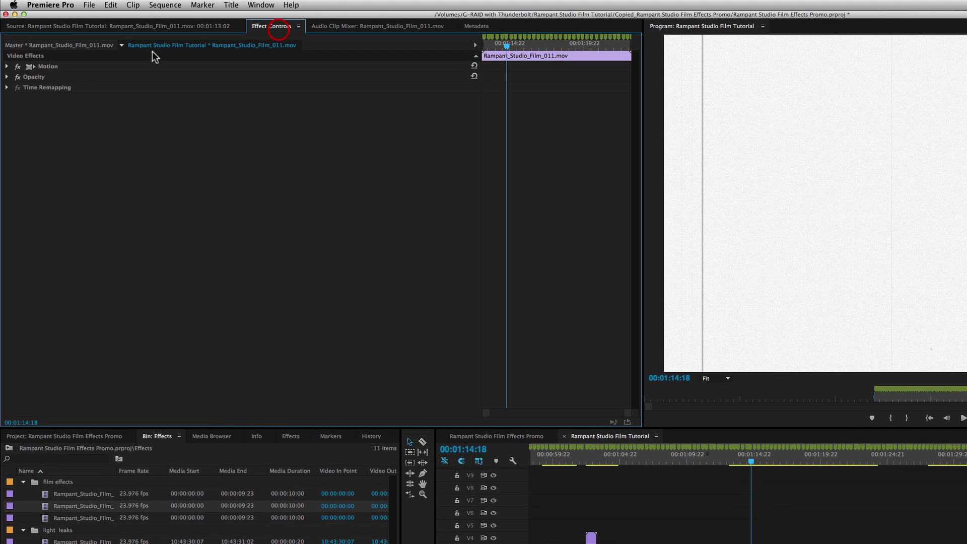
pyautogui.click(8, 77)
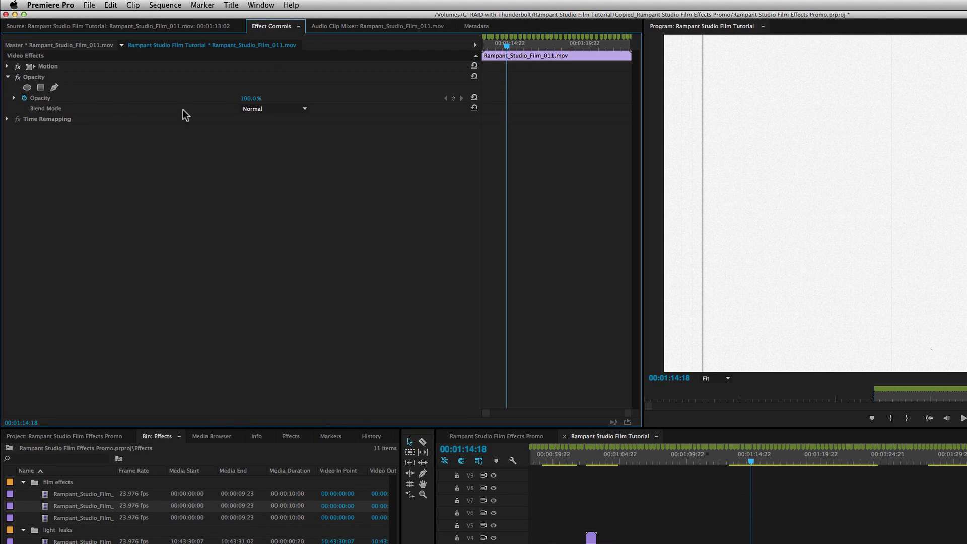
pyautogui.click(297, 110)
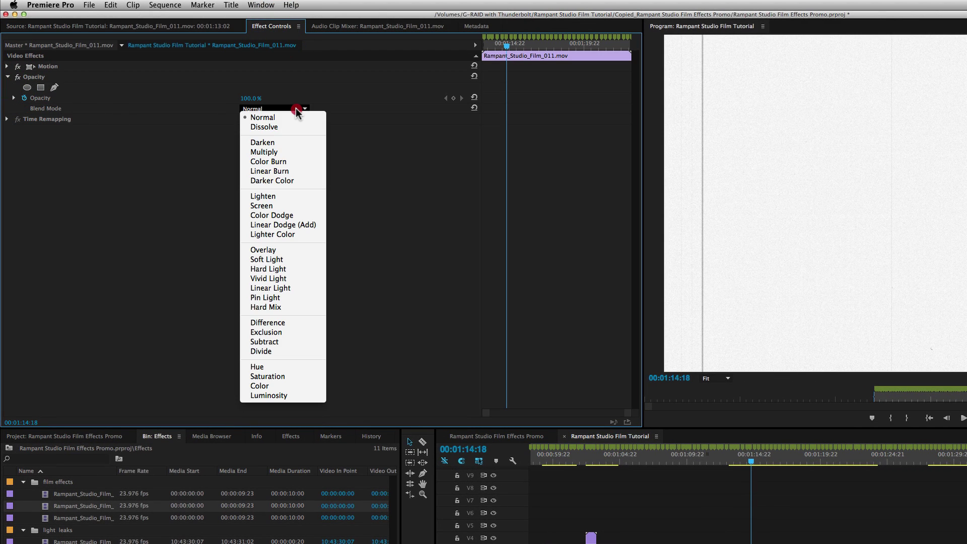
pyautogui.click(272, 206)
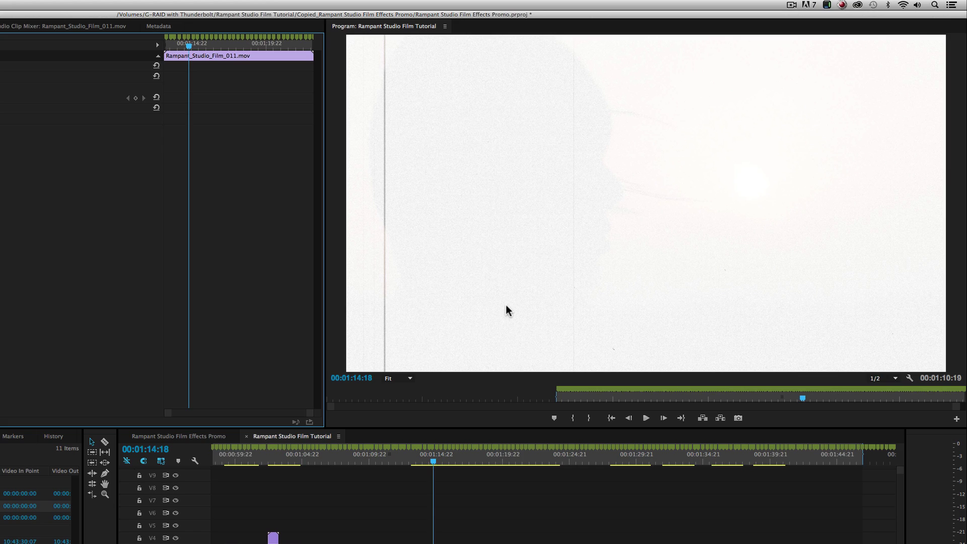
pyautogui.click(278, 109)
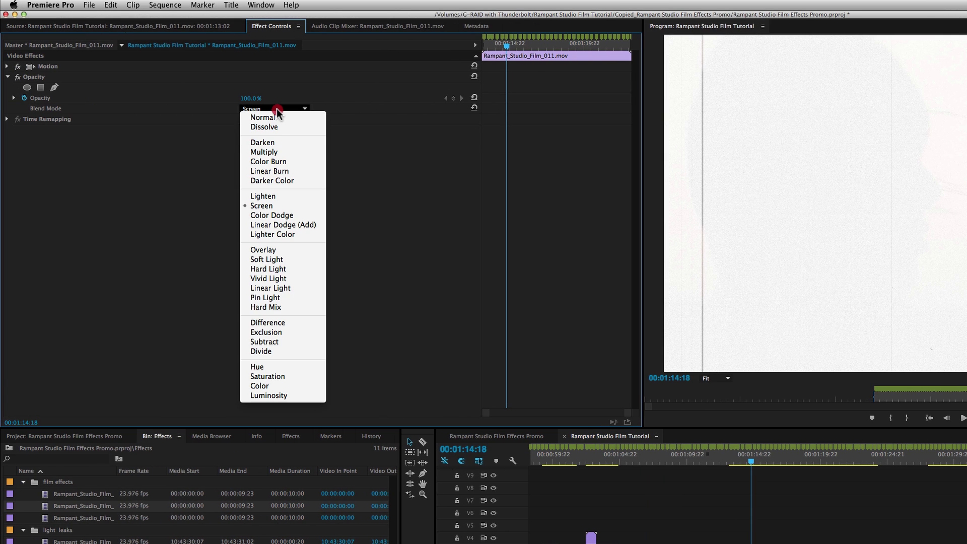
pyautogui.click(278, 152)
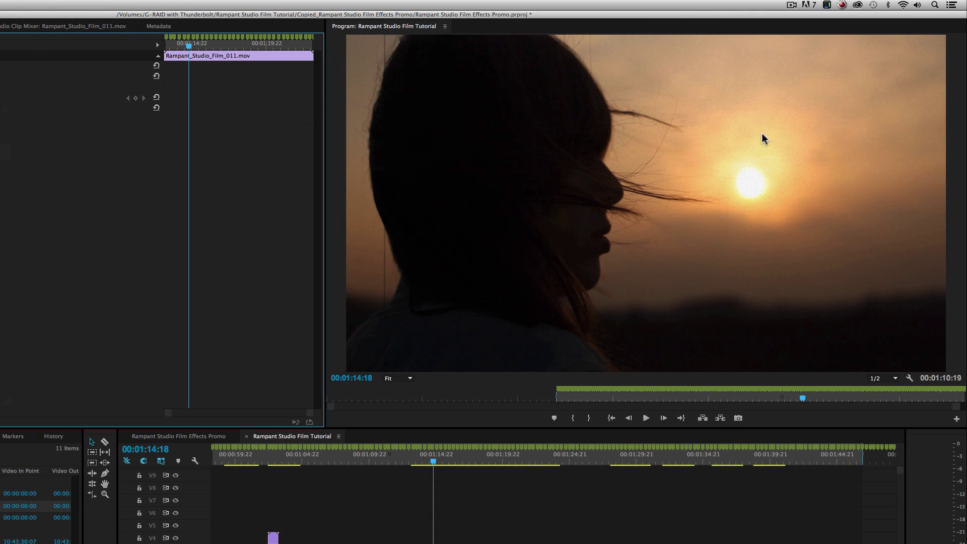
pyautogui.press('space')
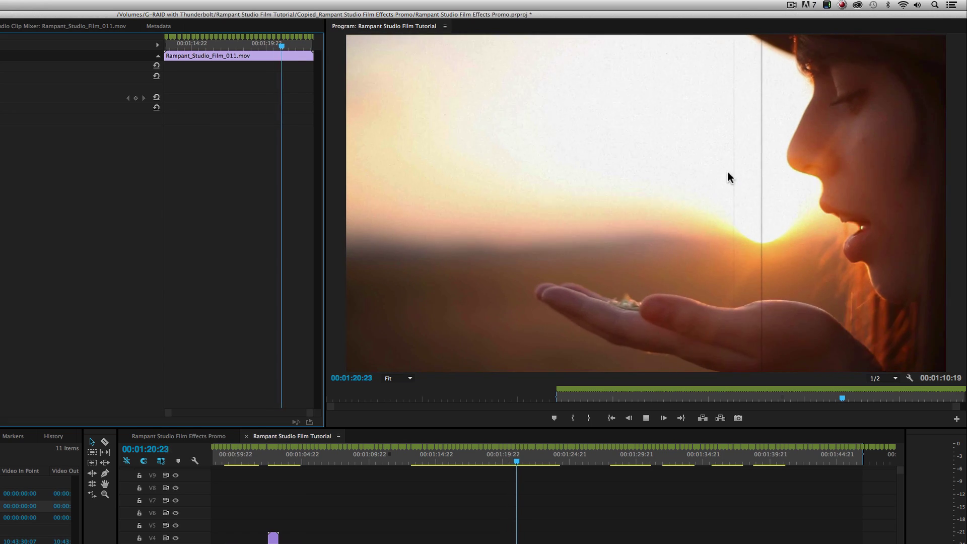
pyautogui.press('space')
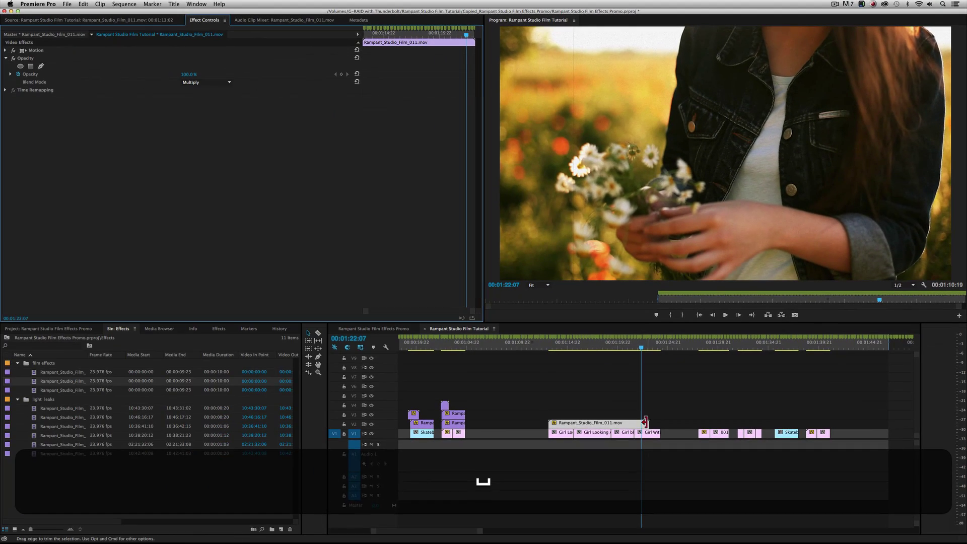
# - Replace the V2 overlay with a fresh film-effect clip from the bin at 00:01:14
pyautogui.click(628, 422)
pyautogui.press('BackSpace')
pyautogui.click(32, 383)
pyautogui.moveTo(239, 349); pyautogui.dragTo(554, 424)
pyautogui.click(584, 347)
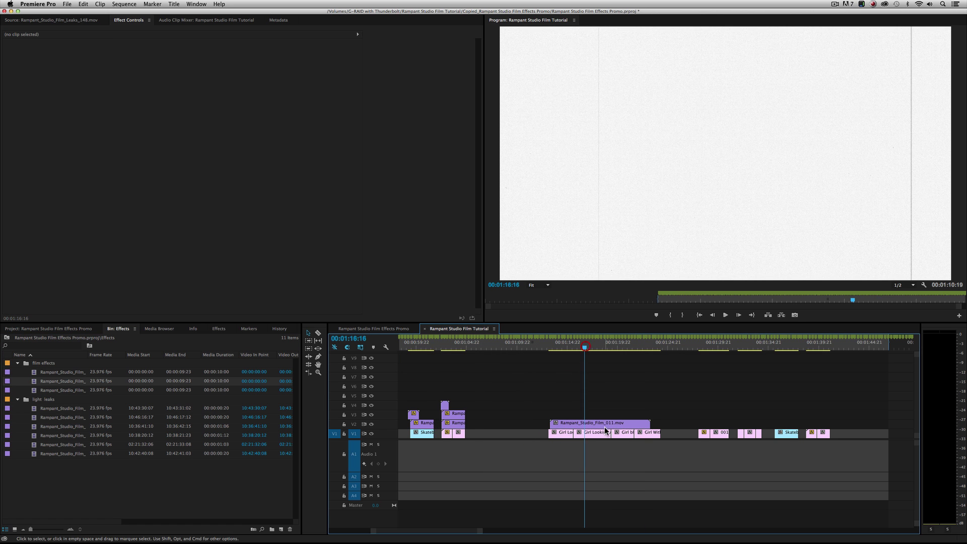
# - Set the new dirt overlay's Opacity blend mode to Multiply and preview it over the footage
pyautogui.doubleClick(600, 424)
pyautogui.click(202, 20)
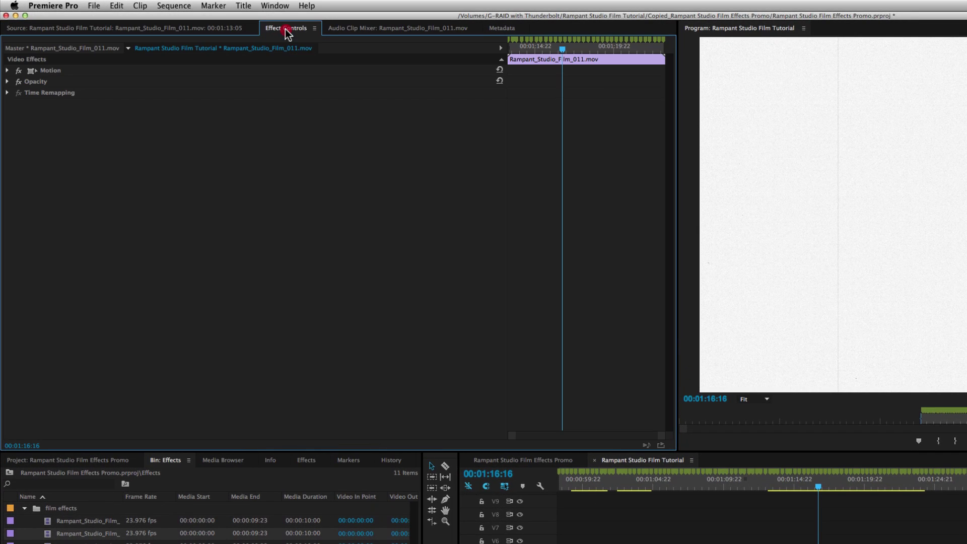
pyautogui.click(7, 81)
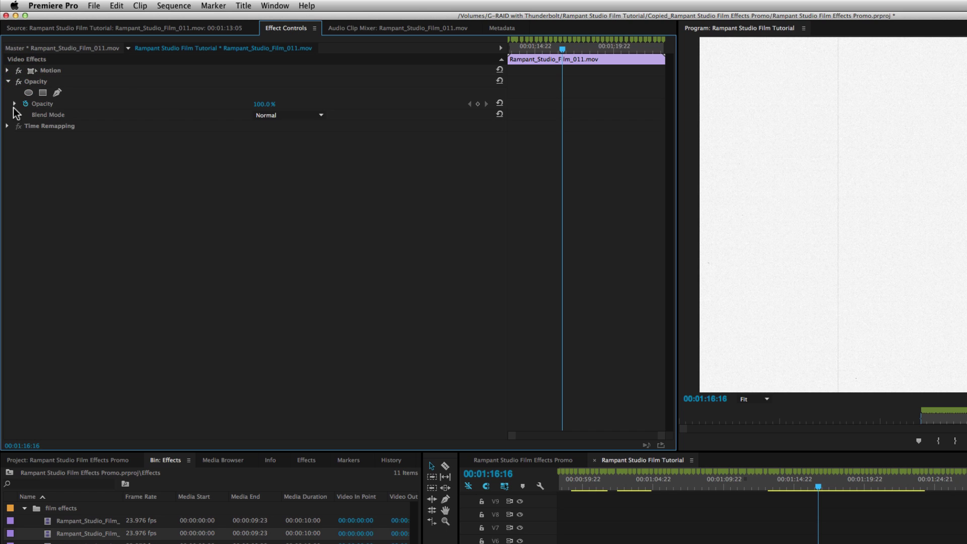
pyautogui.click(292, 115)
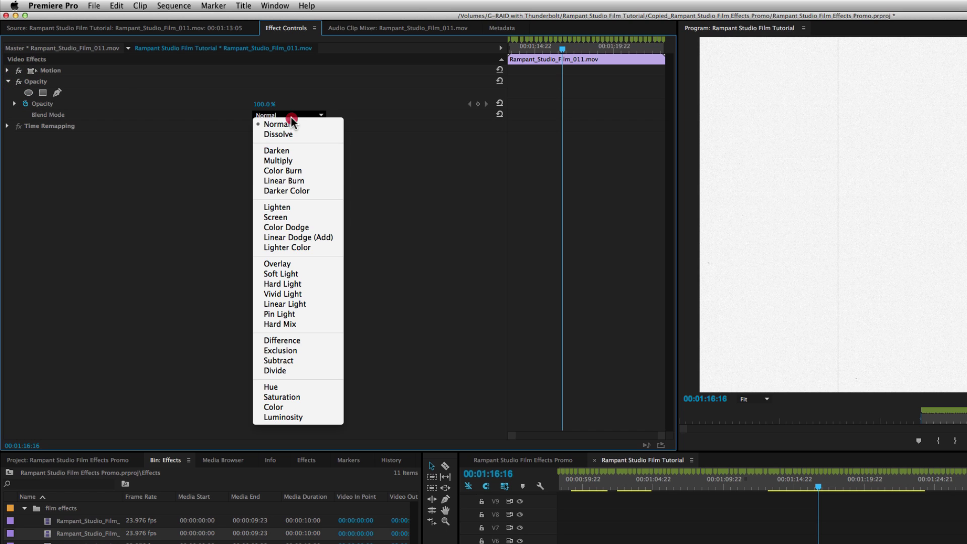
pyautogui.click(296, 163)
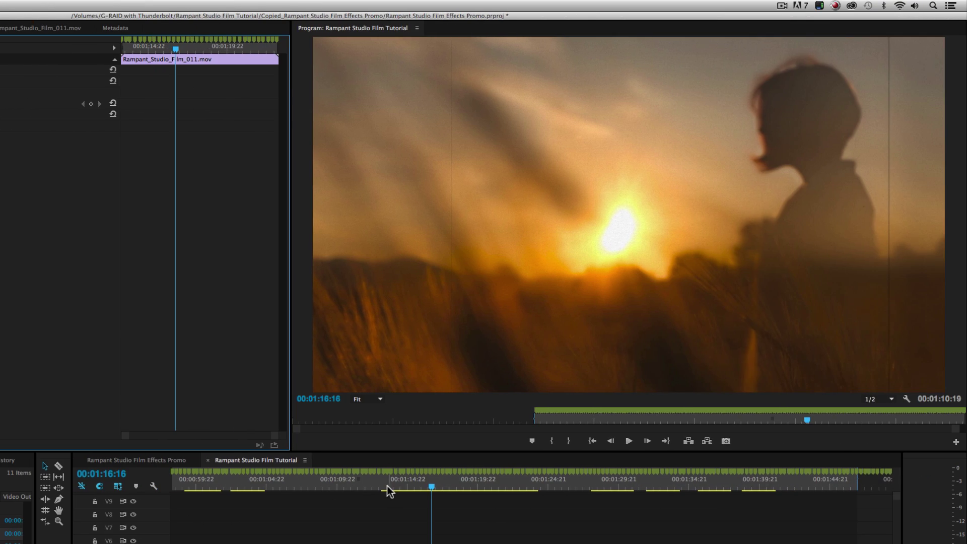
pyautogui.click(774, 487)
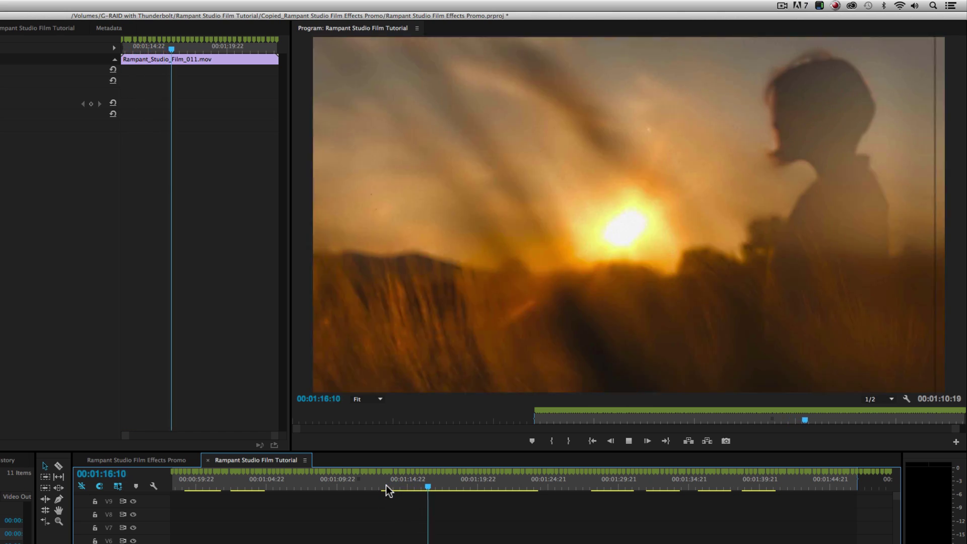
pyautogui.press('space')
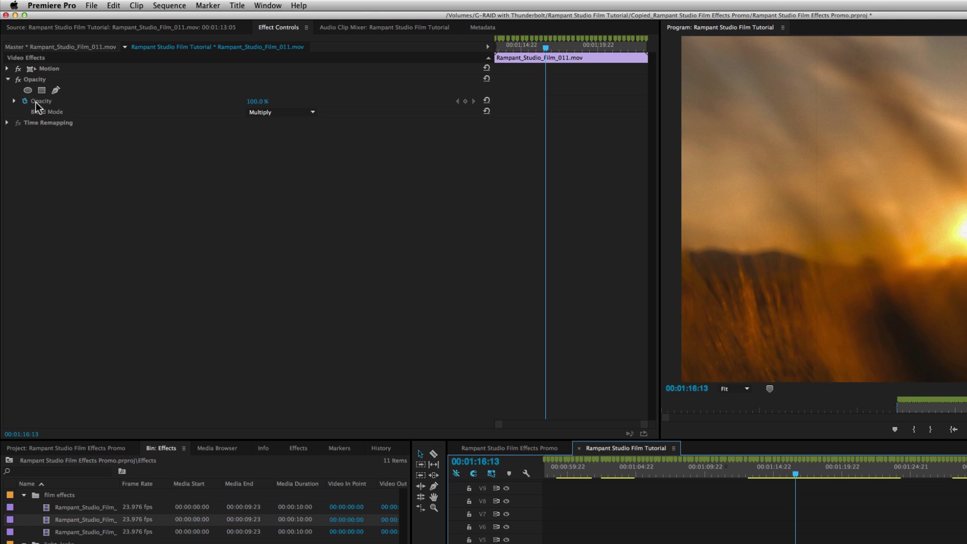
# - Turn off opacity keyframing on the dirt overlay and play back the blended footage near 1:13
pyautogui.click(24, 101)
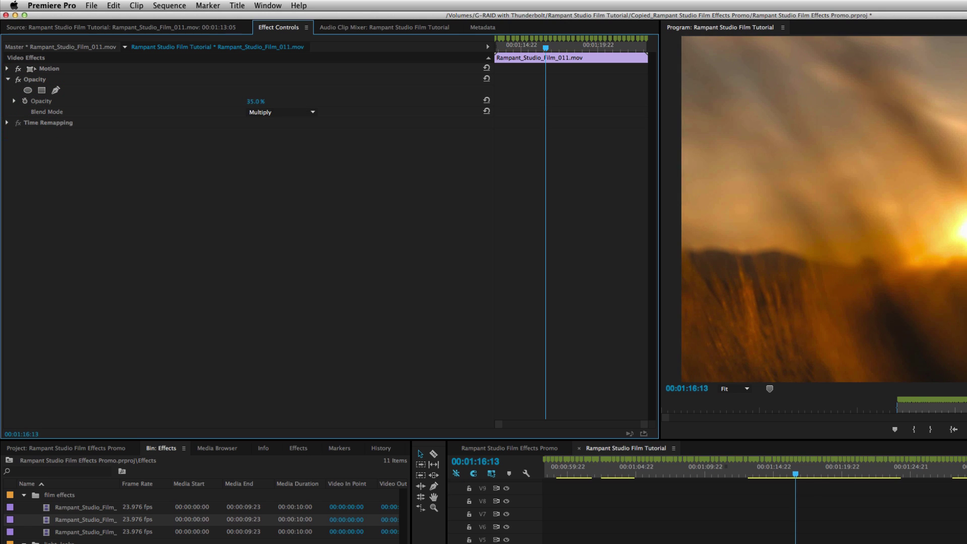
pyautogui.click(747, 467)
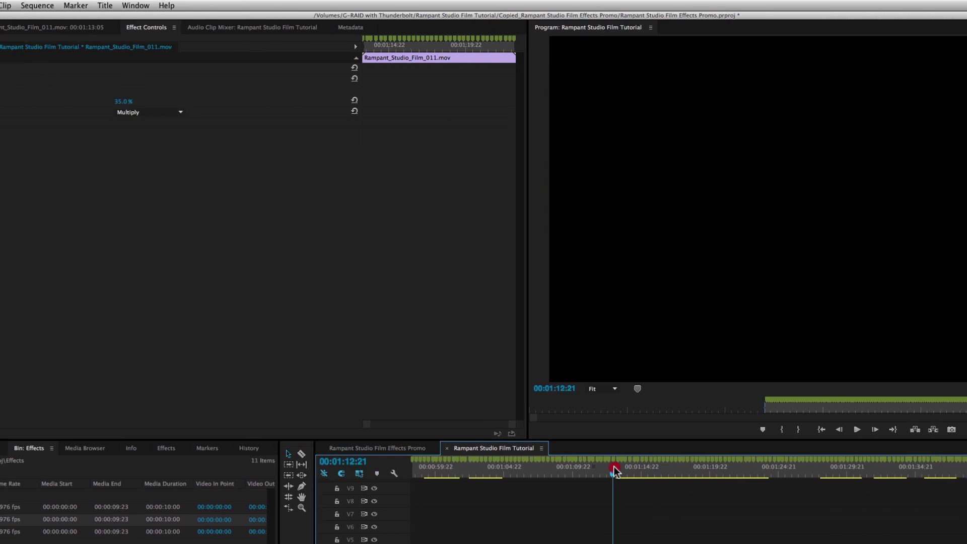
pyautogui.press('space')
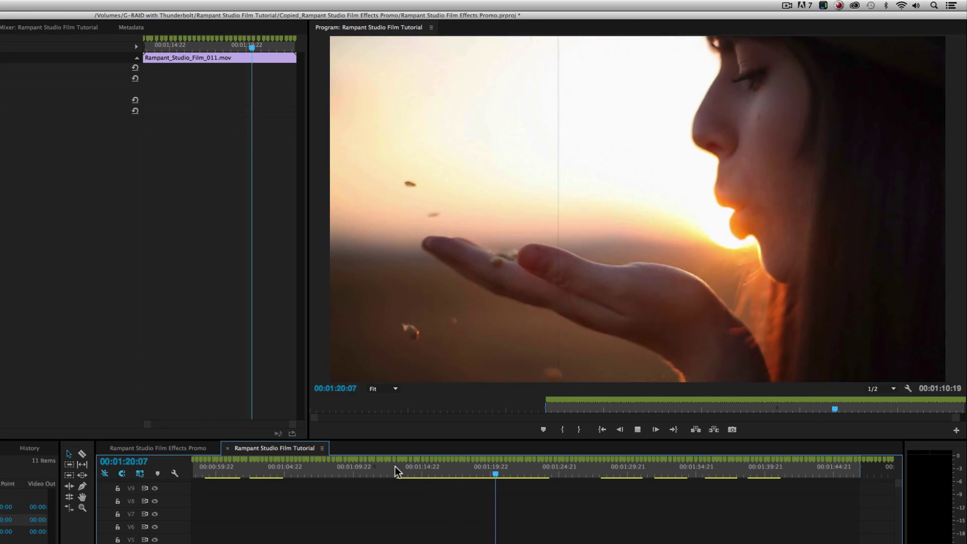
pyautogui.moveTo(428, 467); pyautogui.dragTo(437, 472)
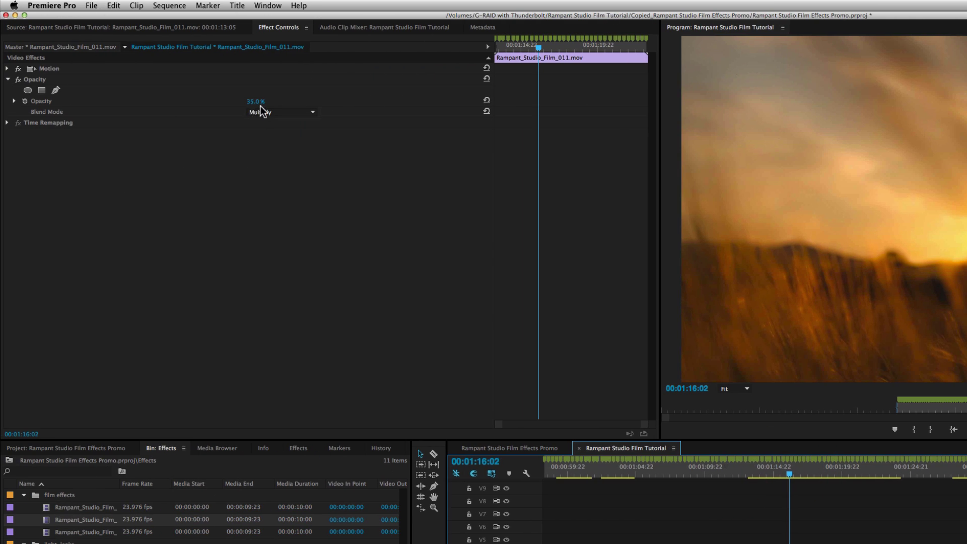
pyautogui.click(262, 110)
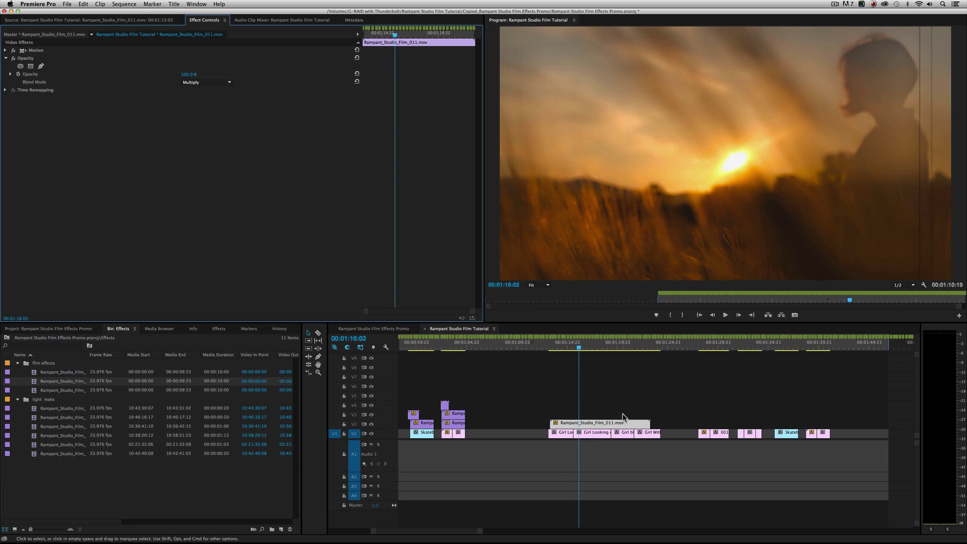
pyautogui.click(612, 426)
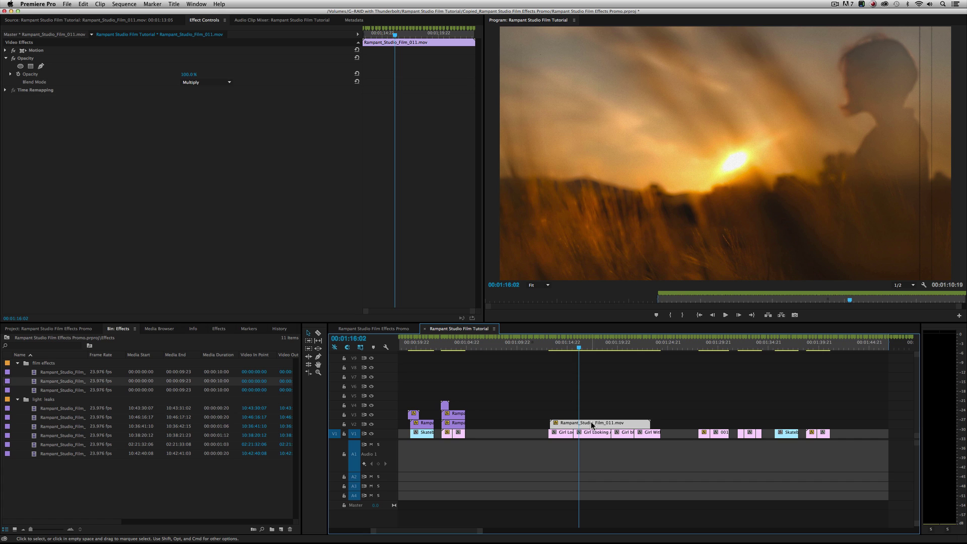
pyautogui.press('alt')
pyautogui.moveTo(592, 424); pyautogui.dragTo(590, 412)
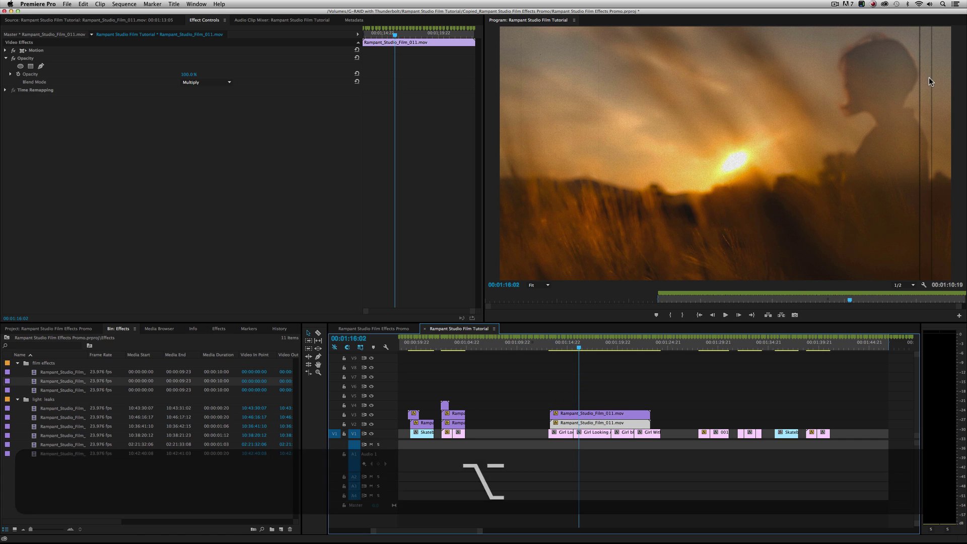
pyautogui.click(566, 343)
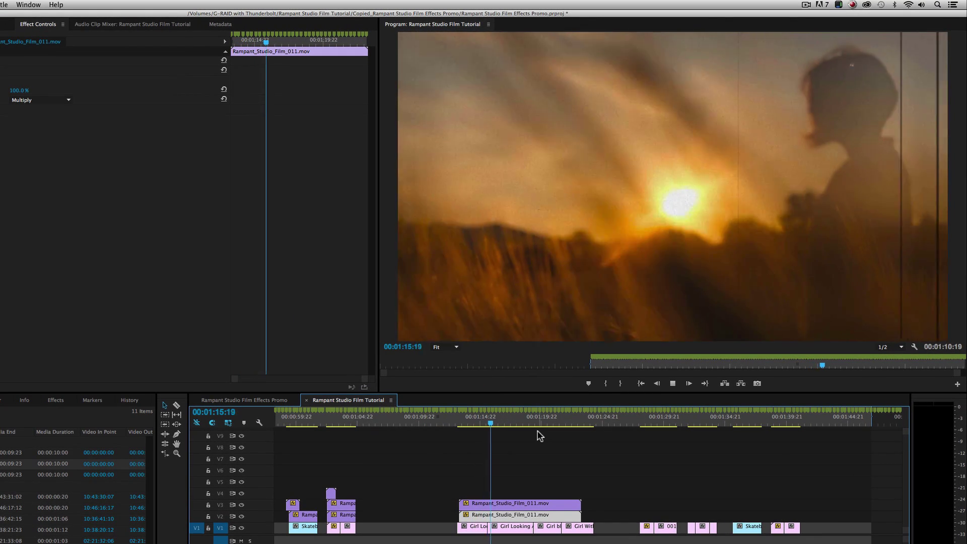
pyautogui.press('space')
pyautogui.moveTo(523, 509); pyautogui.dragTo(519, 484)
pyautogui.click(476, 418)
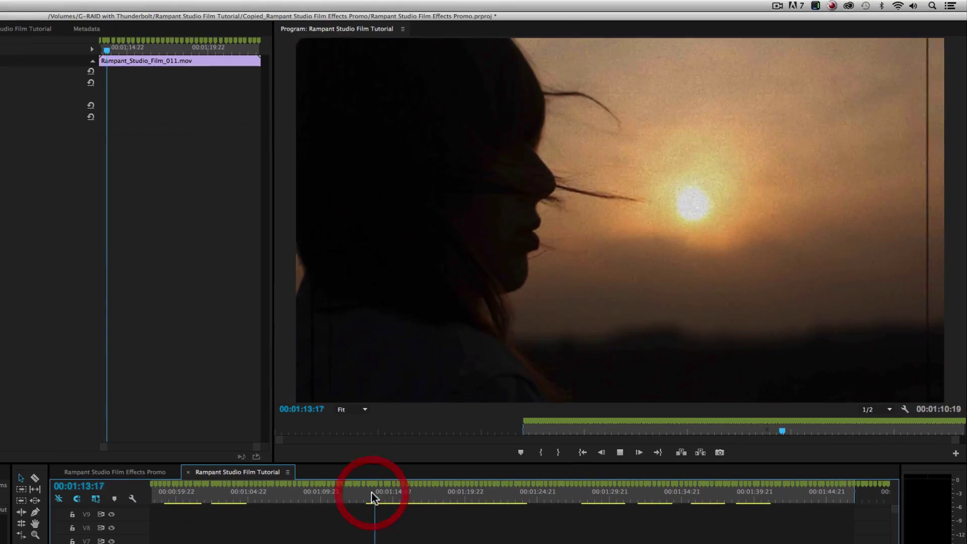
pyautogui.press('space')
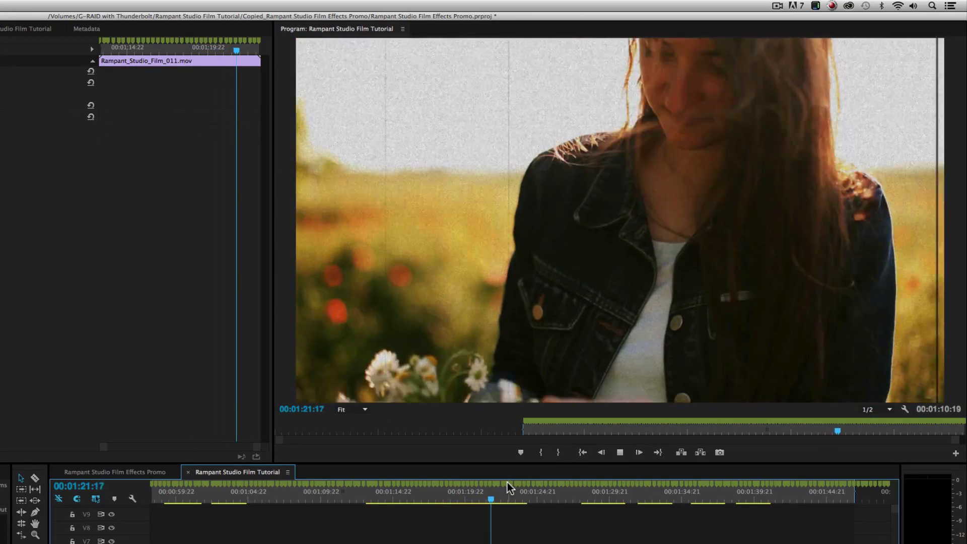
pyautogui.press('space')
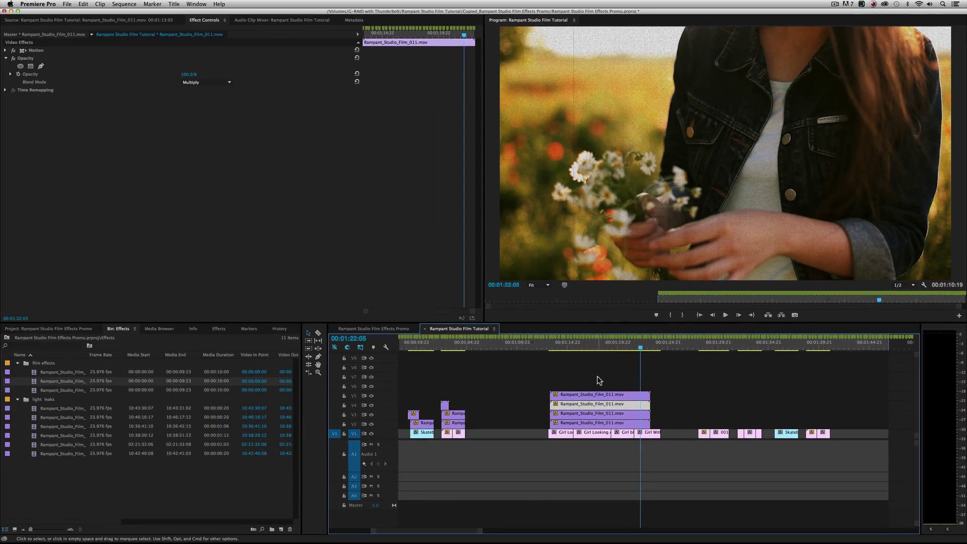
pyautogui.moveTo(570, 379); pyautogui.dragTo(638, 417)
pyautogui.press('BackSpace')
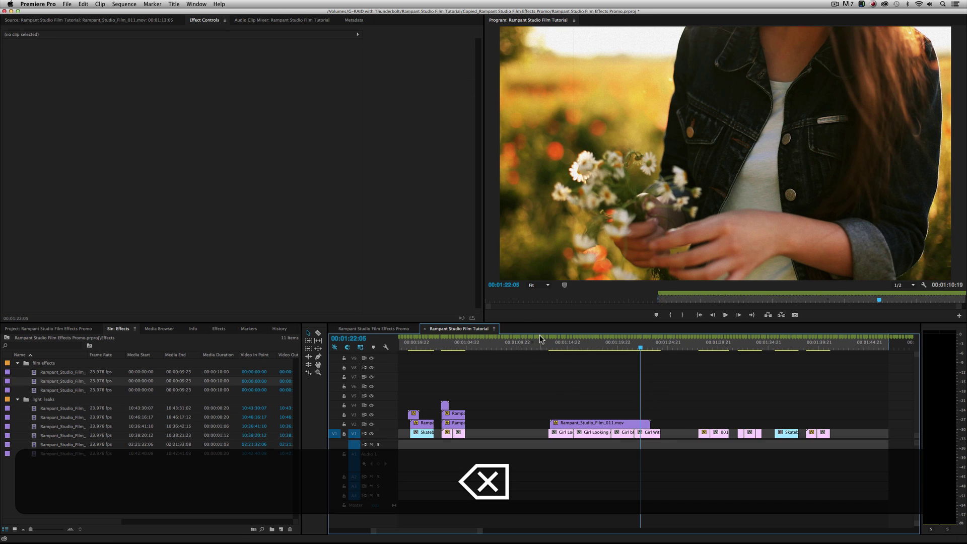
pyautogui.click(546, 343)
pyautogui.click(566, 424)
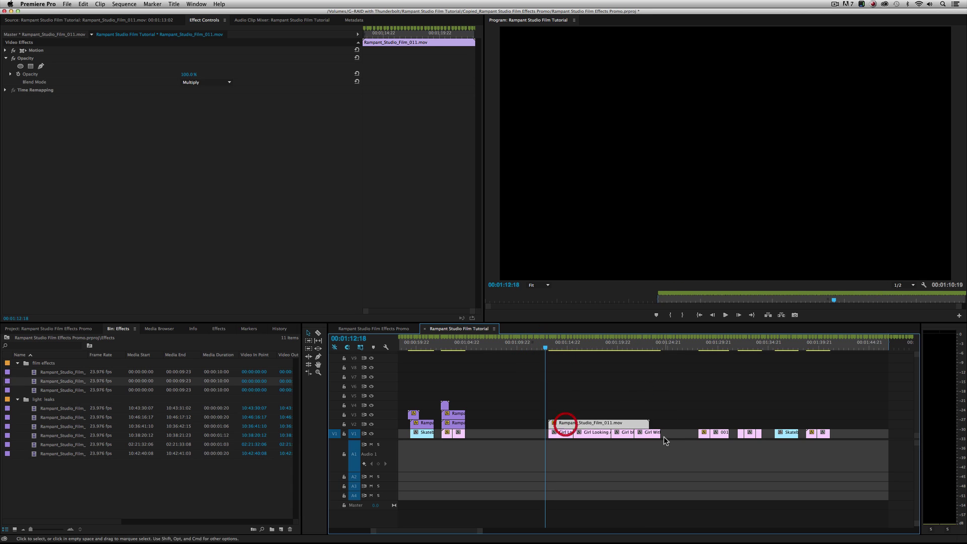
pyautogui.press('space')
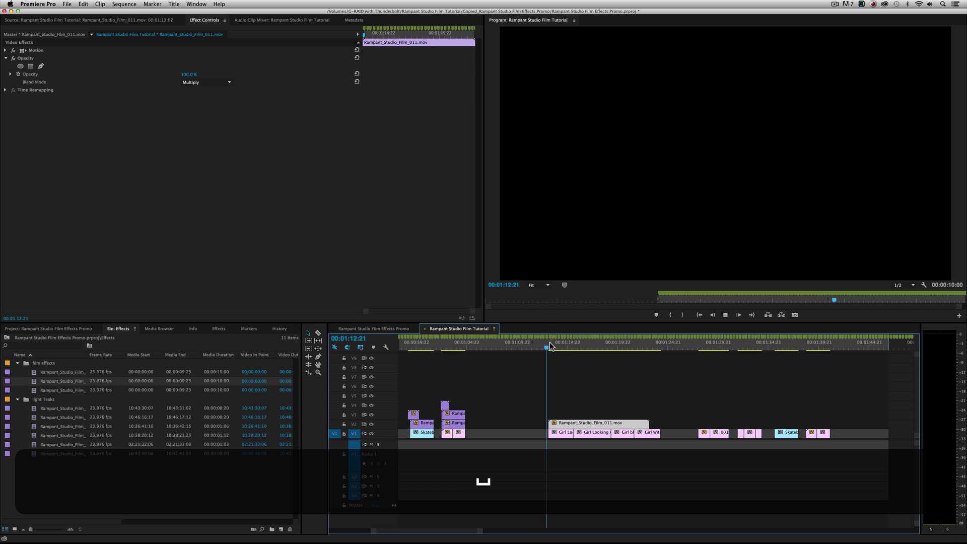
pyautogui.click(570, 347)
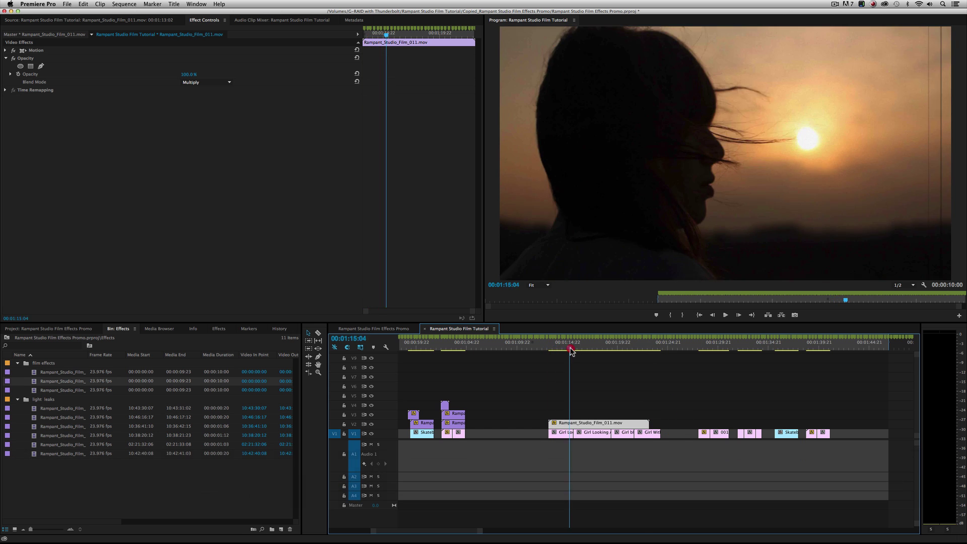
pyautogui.moveTo(570, 347); pyautogui.dragTo(565, 352)
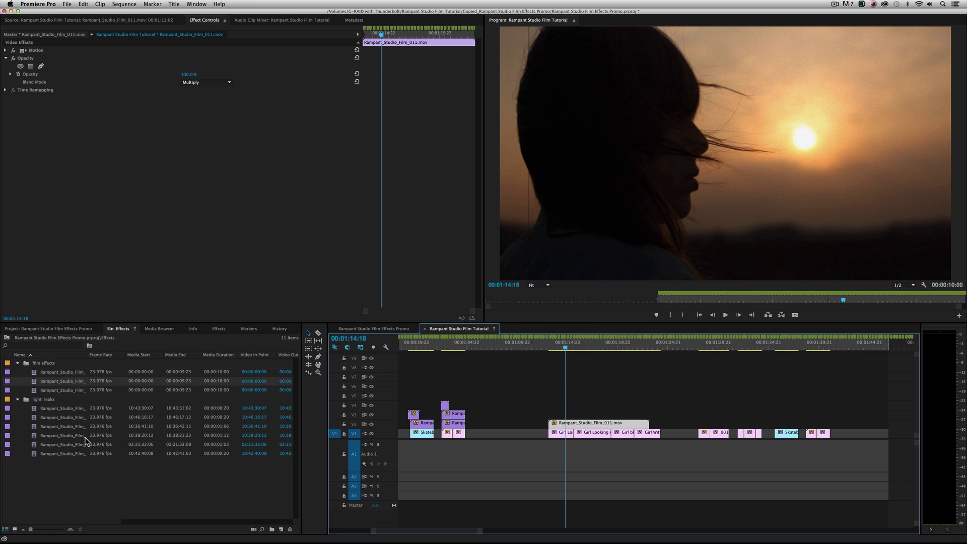
# - Preview light-leak clips in the Source monitor, settling on Rampant_Studio_Film_Leaks_030.mov's red glow
pyautogui.doubleClick(58, 418)
pyautogui.moveTo(45, 302); pyautogui.dragTo(179, 309)
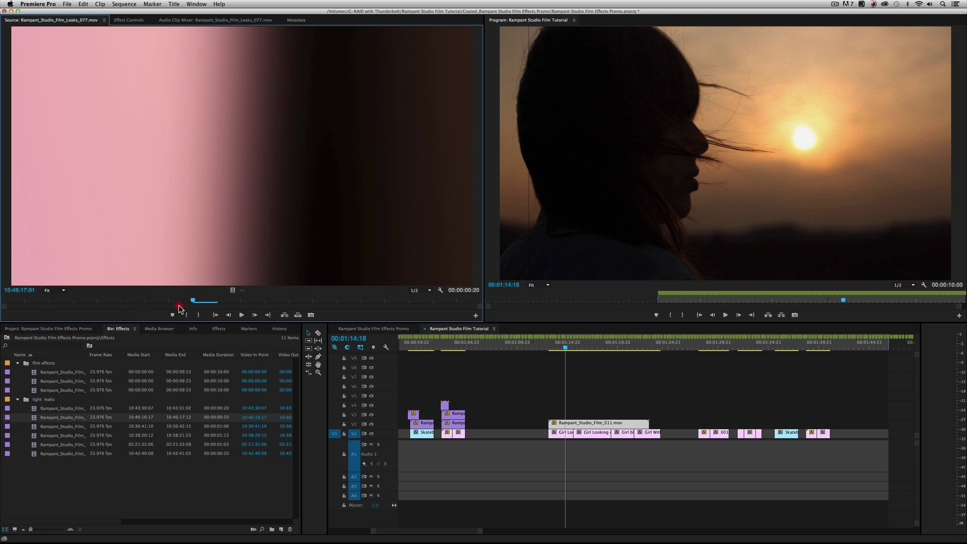
pyautogui.doubleClick(46, 409)
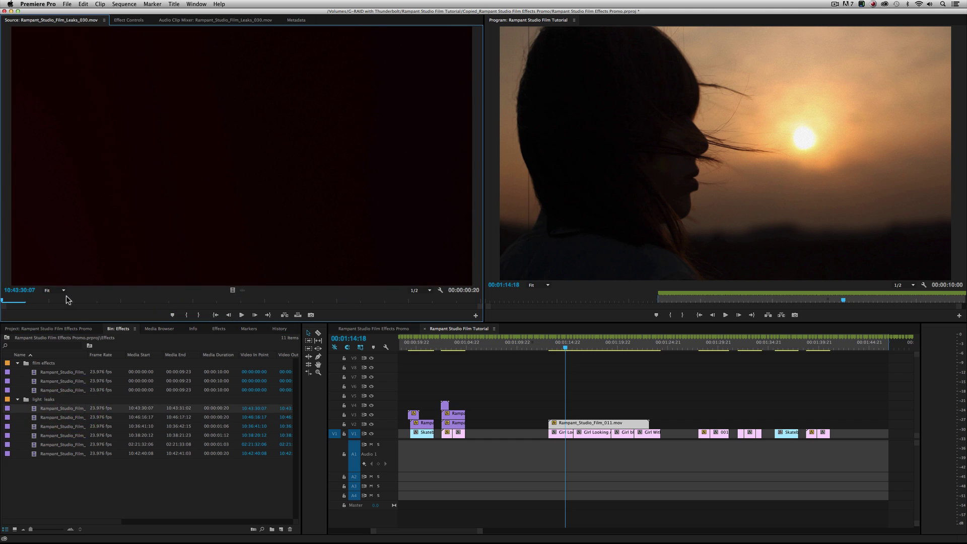
pyautogui.moveTo(68, 300); pyautogui.dragTo(193, 302)
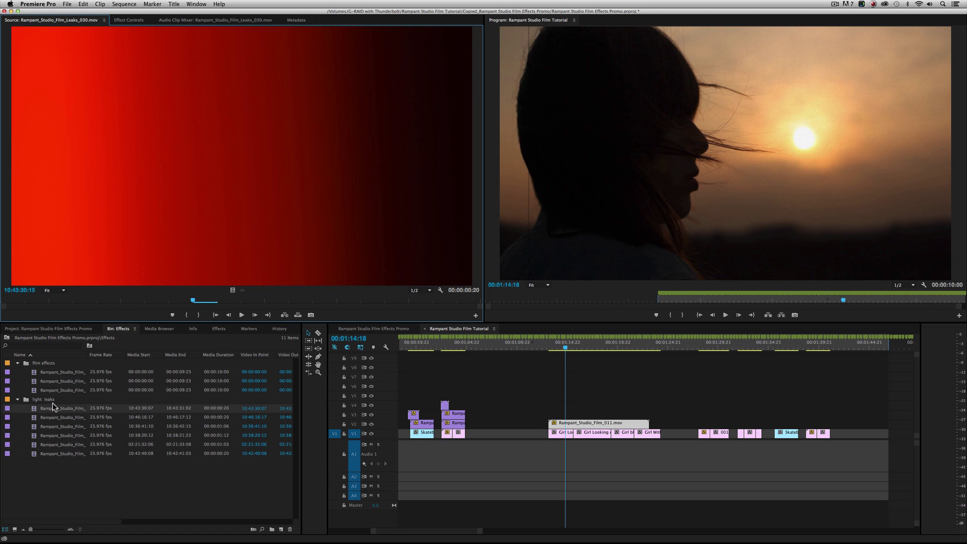
pyautogui.moveTo(193, 300)
pyautogui.mouseDown()
pyautogui.moveTo(302, 300)
pyautogui.moveTo(188, 289)
pyautogui.mouseUp()
# - Place Leaks_030 on V3 near 01:14 and set its Opacity blend mode to Screen
pyautogui.moveTo(158, 152); pyautogui.dragTo(550, 345)
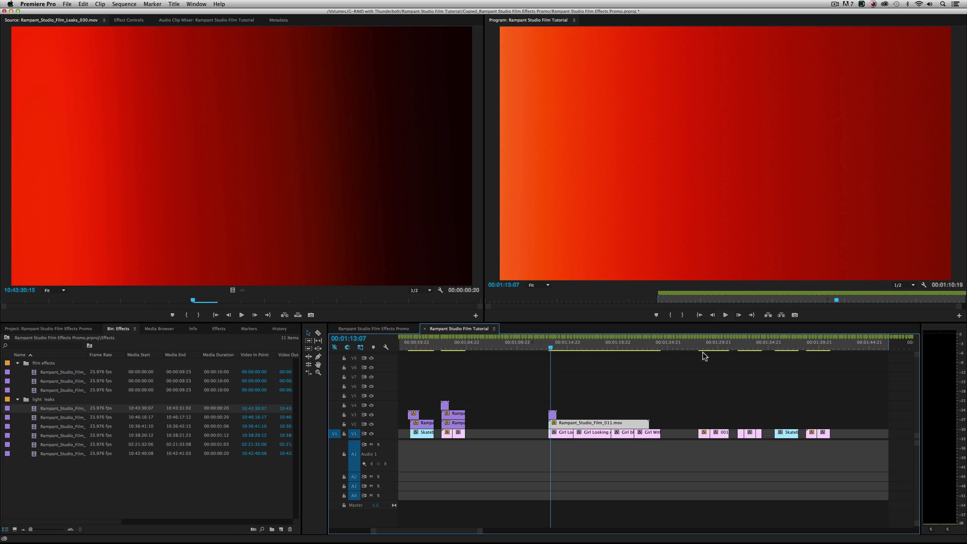
pyautogui.doubleClick(552, 414)
pyautogui.click(217, 21)
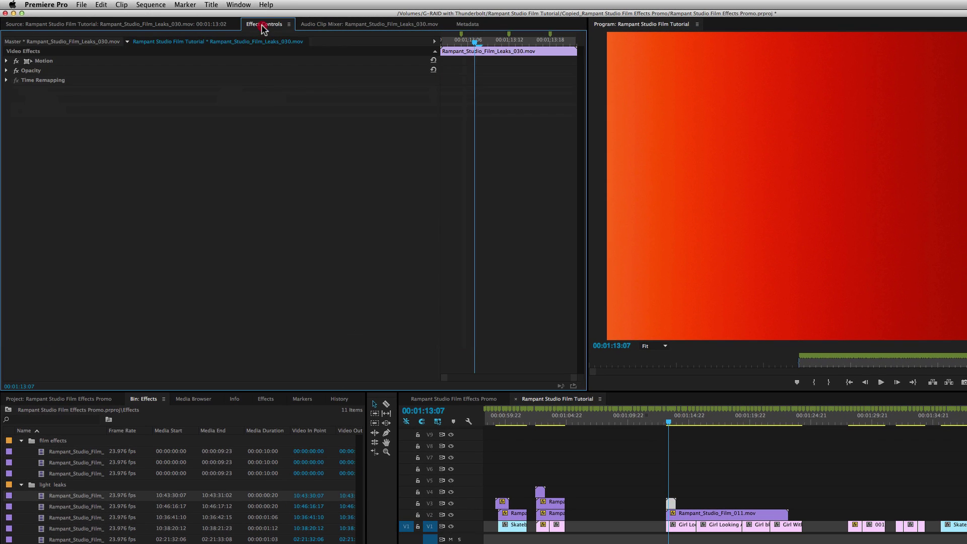
pyautogui.click(16, 71)
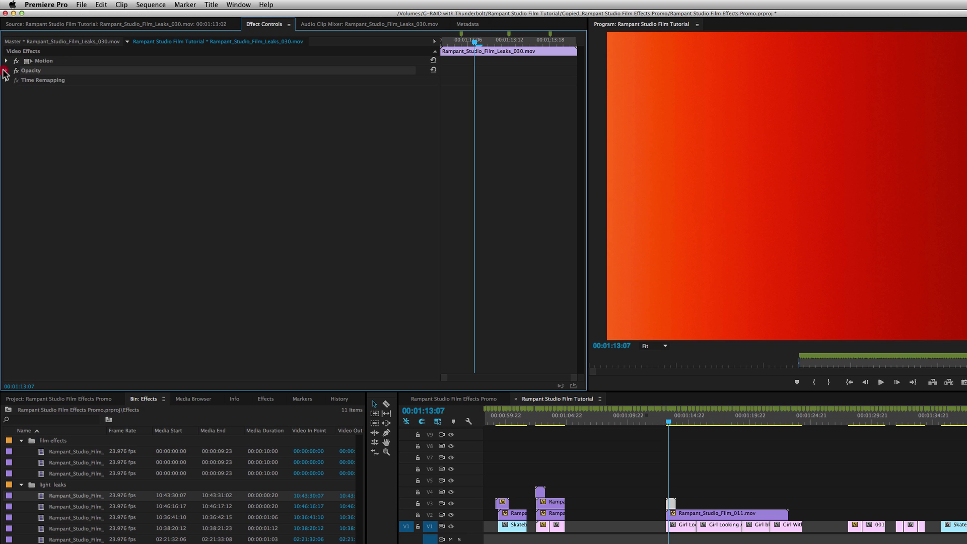
pyautogui.click(5, 70)
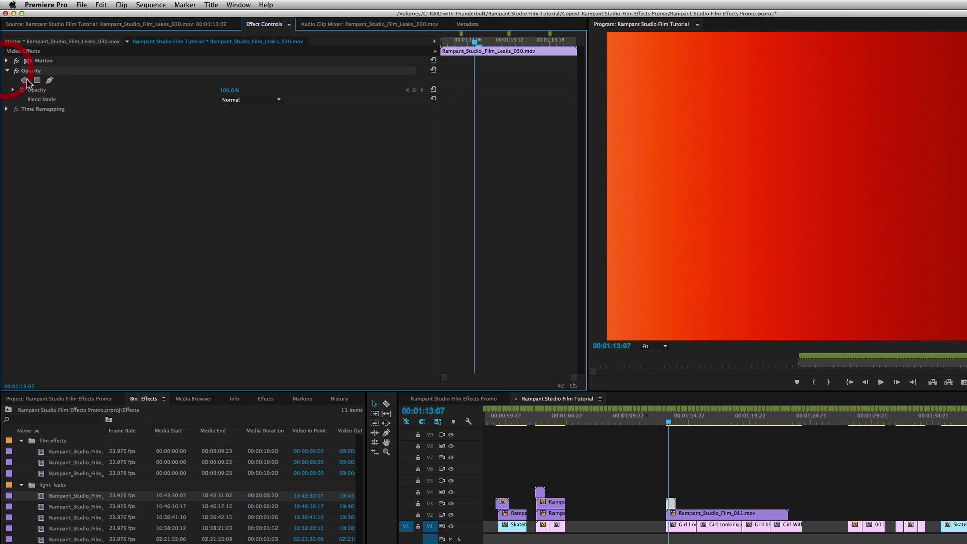
pyautogui.click(255, 100)
pyautogui.click(261, 187)
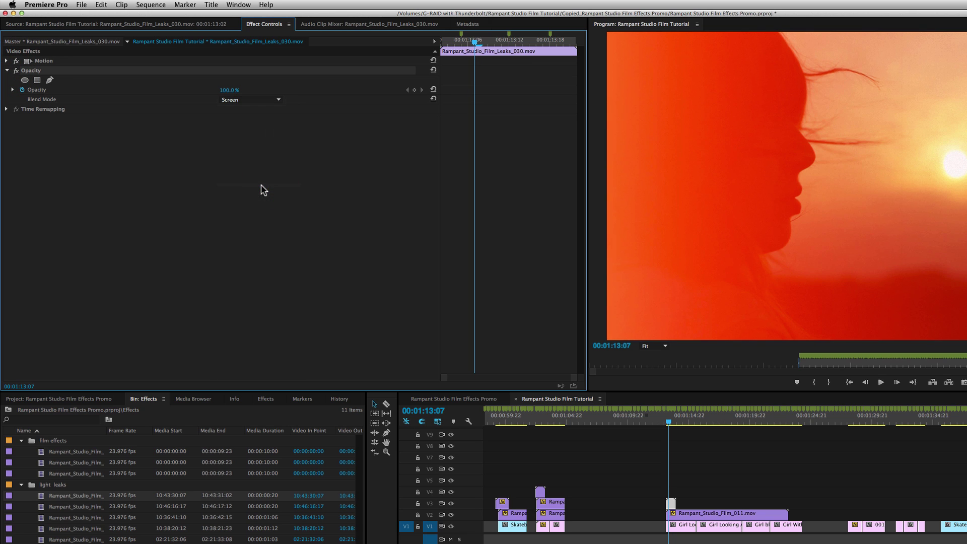
# - Compare Linear Dodge (Add), Screen and Overlay on the light leak, then return to Screen and preview
pyautogui.click(265, 101)
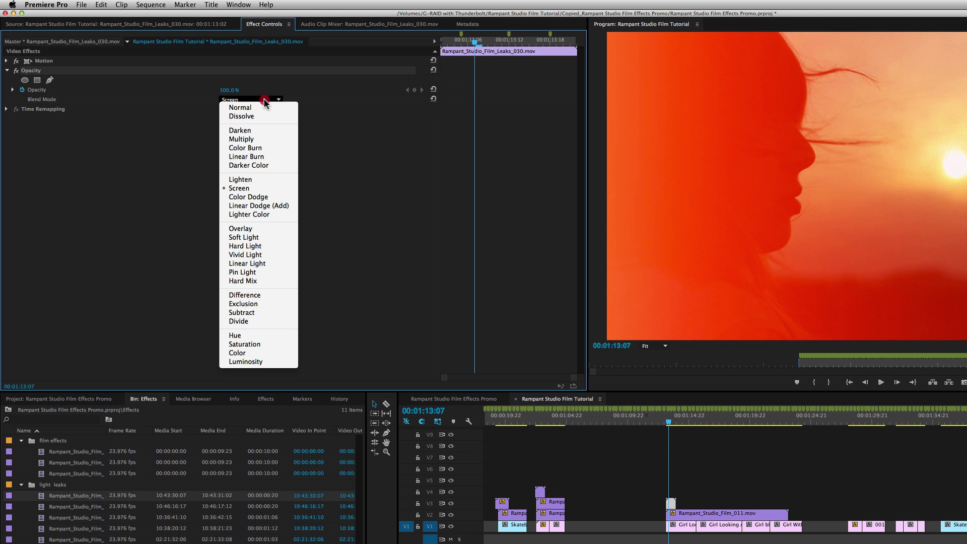
pyautogui.click(277, 207)
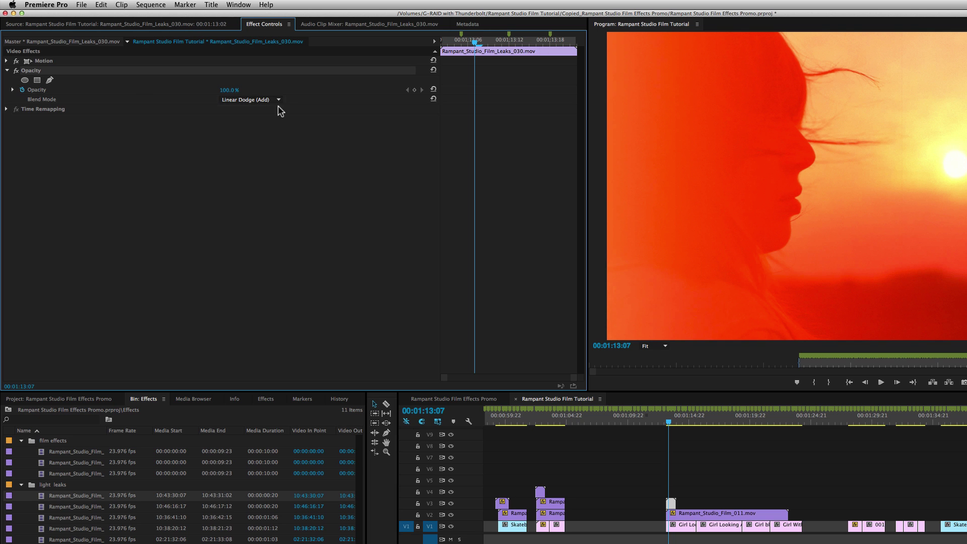
pyautogui.click(261, 100)
pyautogui.click(240, 189)
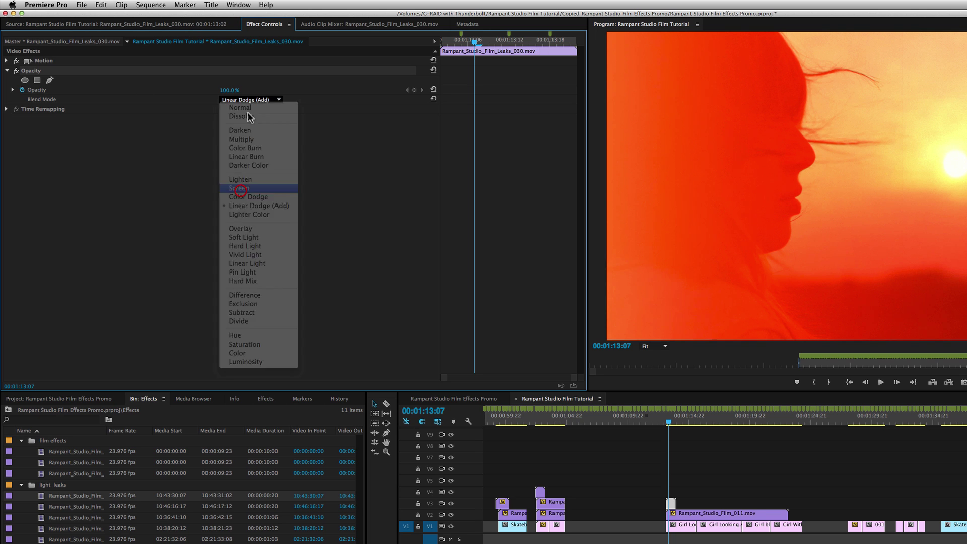
pyautogui.click(252, 100)
pyautogui.click(247, 228)
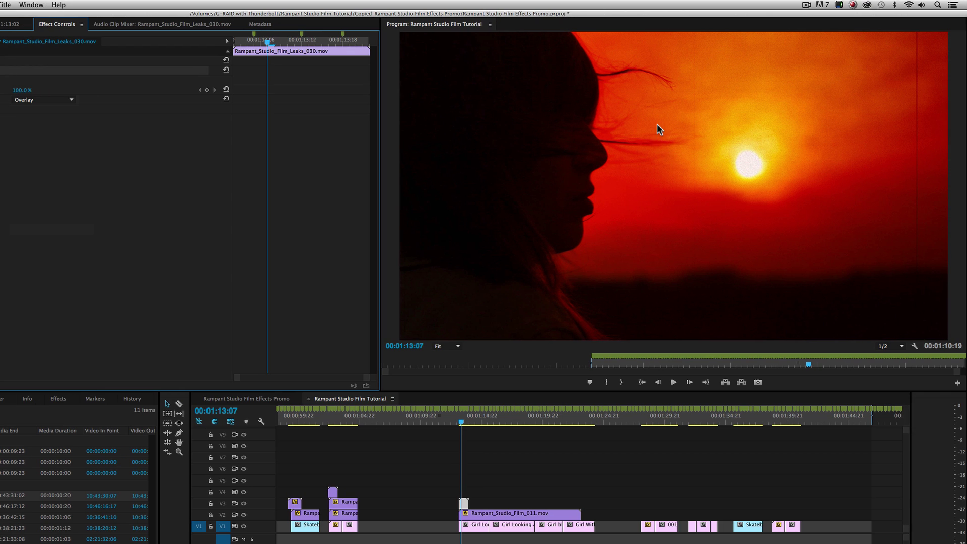
pyautogui.moveTo(466, 426); pyautogui.dragTo(462, 422)
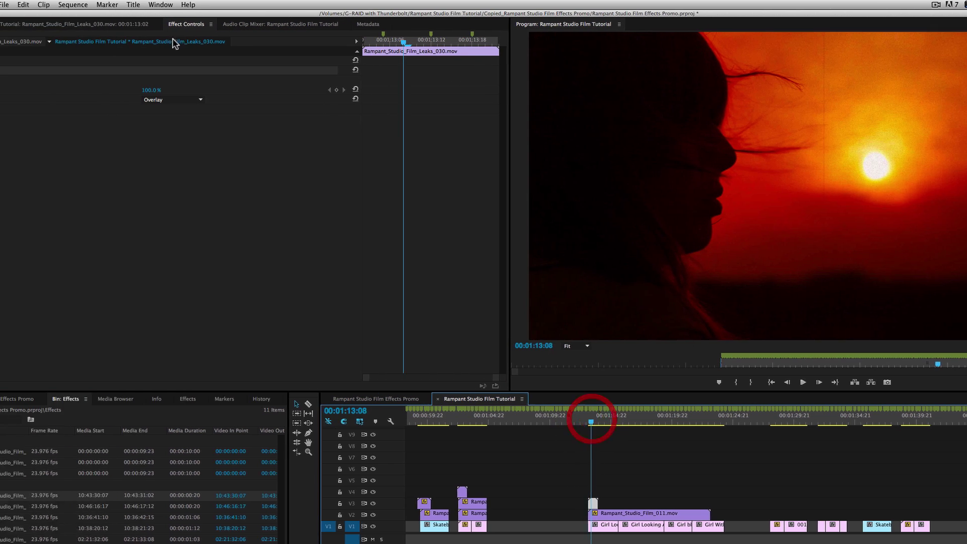
pyautogui.click(50, 99)
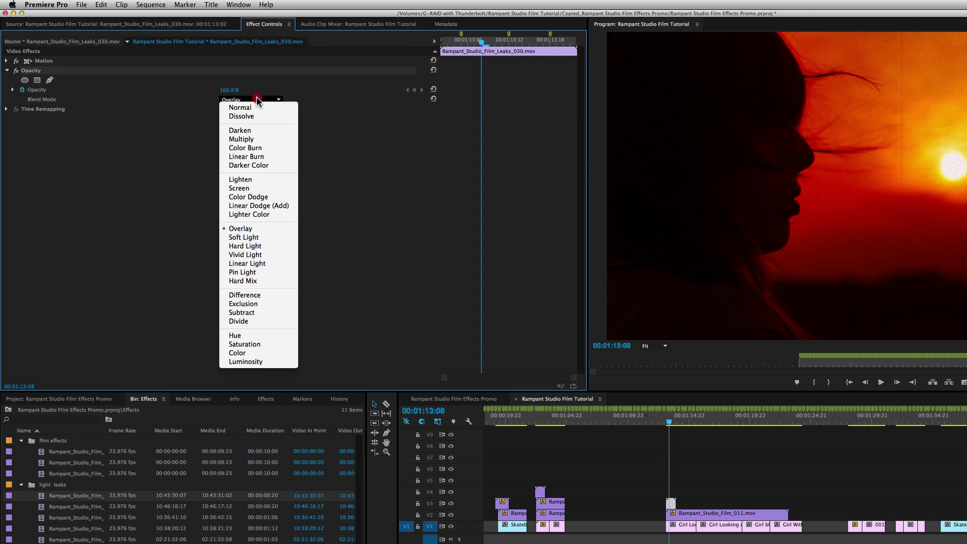
pyautogui.click(277, 189)
pyautogui.press('space')
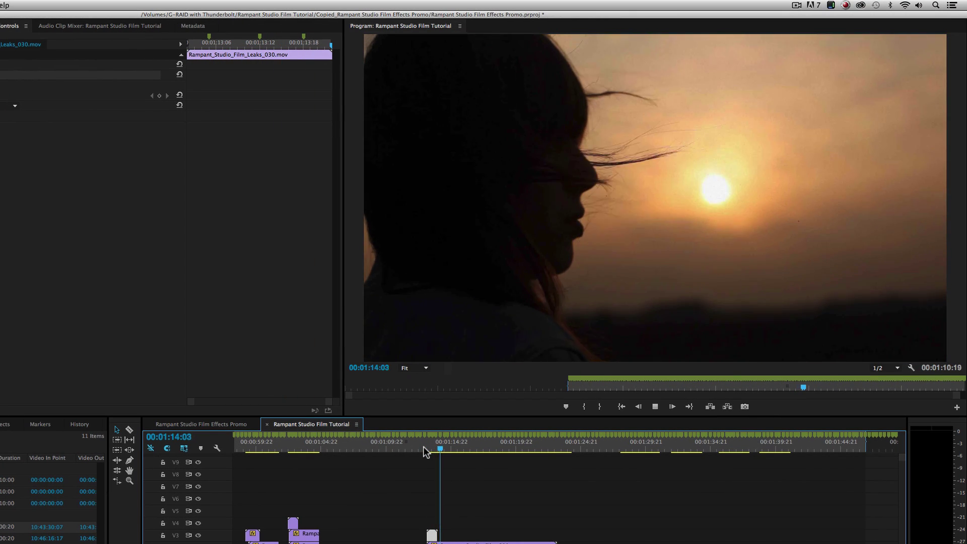
pyautogui.click(426, 449)
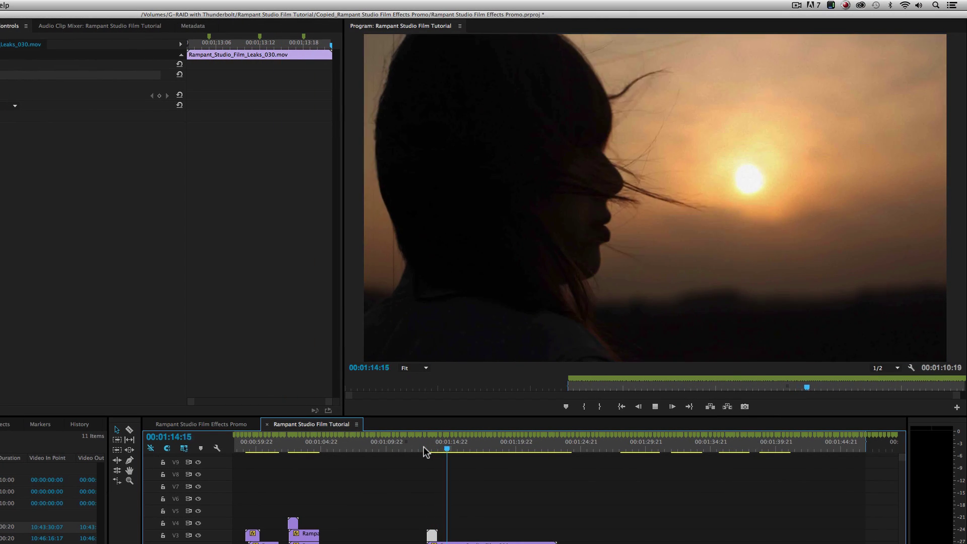
pyautogui.press('space')
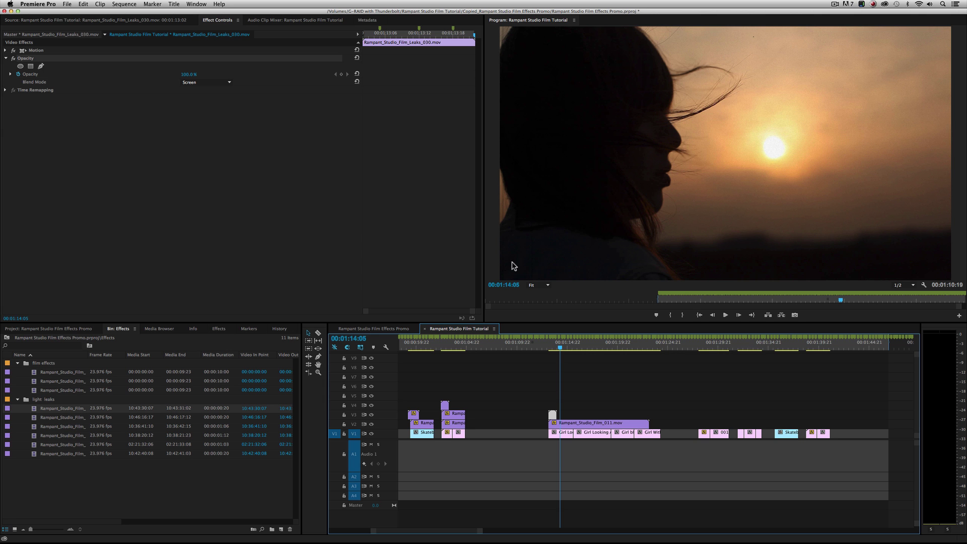
pyautogui.moveTo(562, 347)
pyautogui.mouseDown()
pyautogui.moveTo(600, 347)
pyautogui.moveTo(575, 350)
pyautogui.mouseUp()
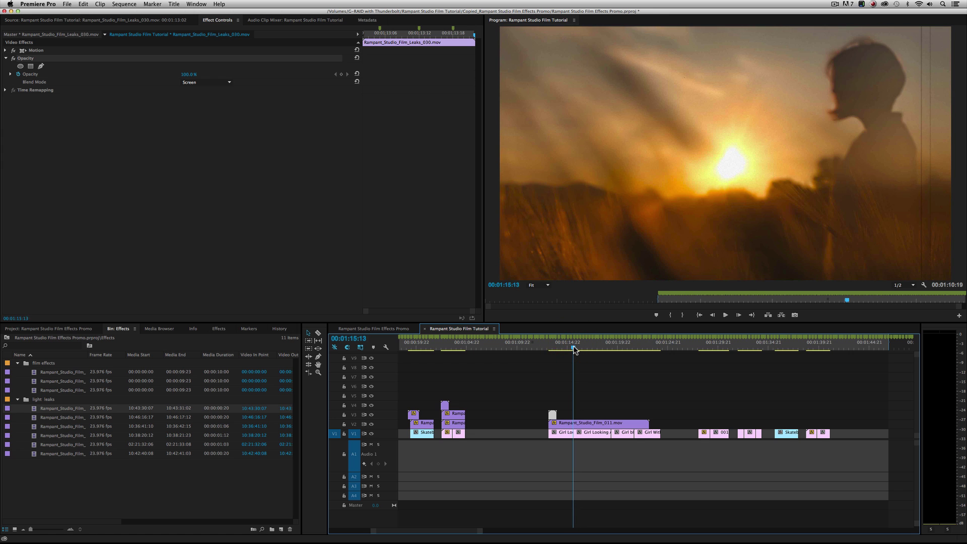
# - Preview several light-leak clips from the bin, including Leaks_079 and Leaks_148
pyautogui.doubleClick(55, 417)
pyautogui.press('space')
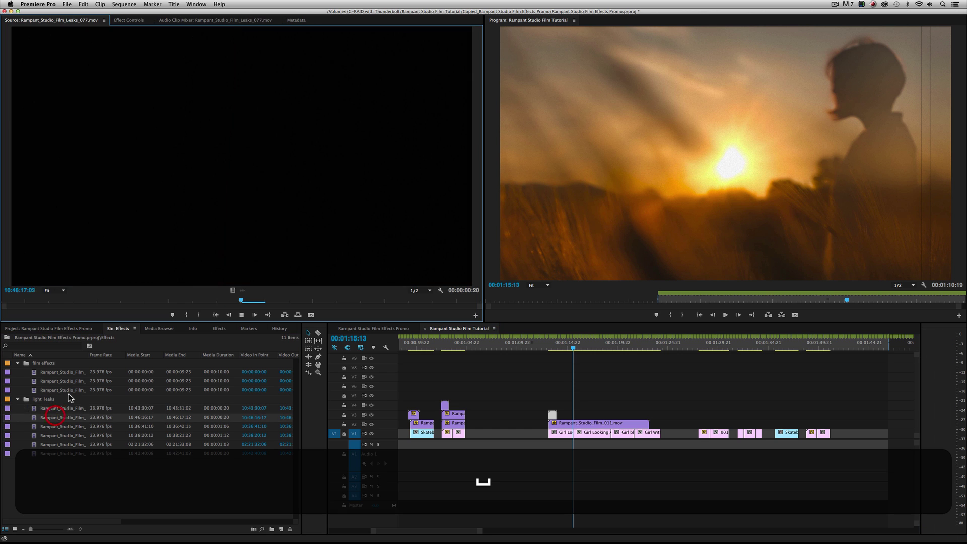
pyautogui.doubleClick(63, 426)
pyautogui.press('space')
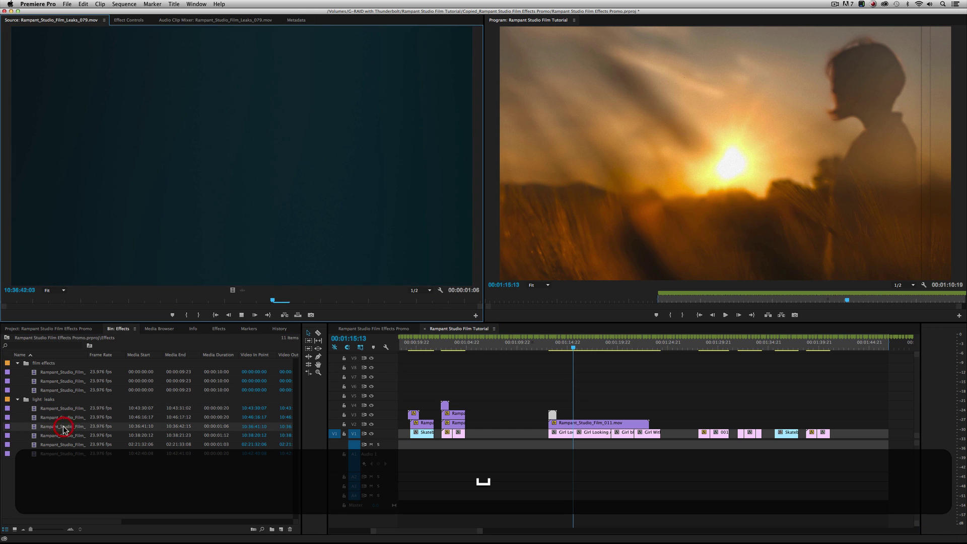
pyautogui.doubleClick(64, 435)
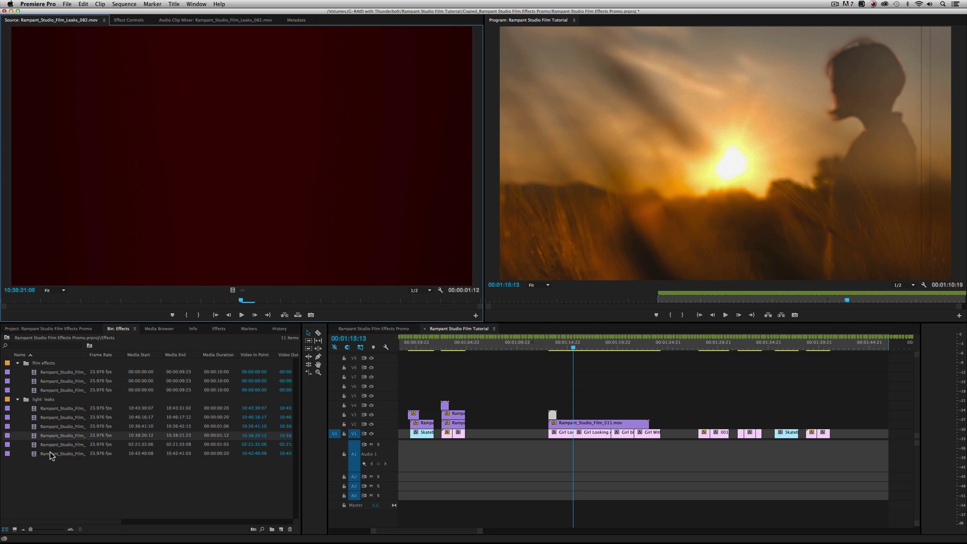
pyautogui.doubleClick(51, 453)
pyautogui.press('space')
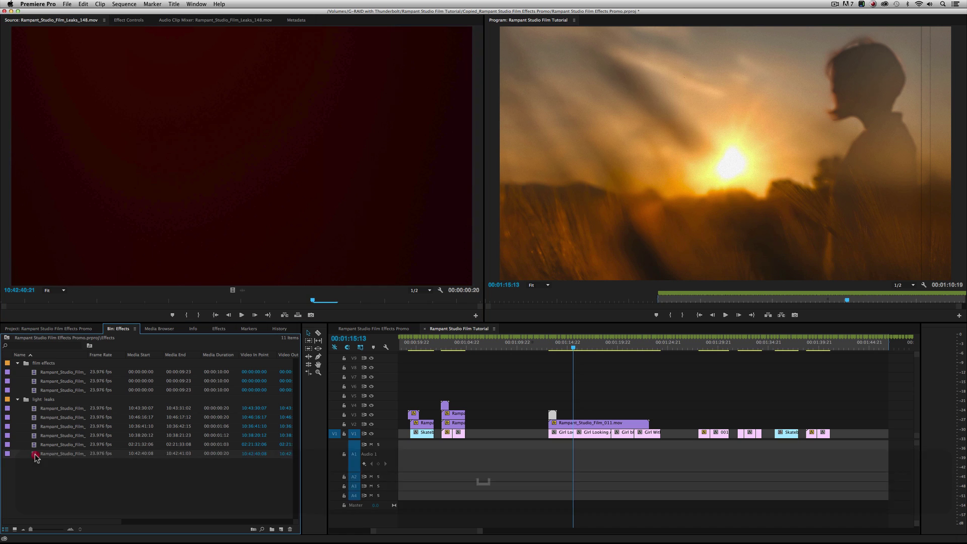
# - Place Leaks_148 on V3 above the girl footage, set Screen blending, and play it back
pyautogui.moveTo(42, 455); pyautogui.dragTo(574, 416)
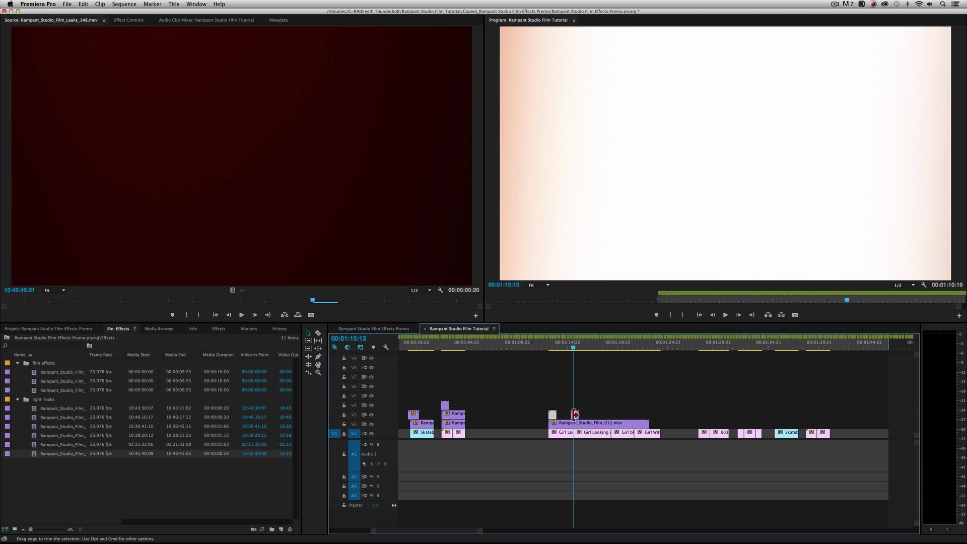
pyautogui.doubleClick(575, 414)
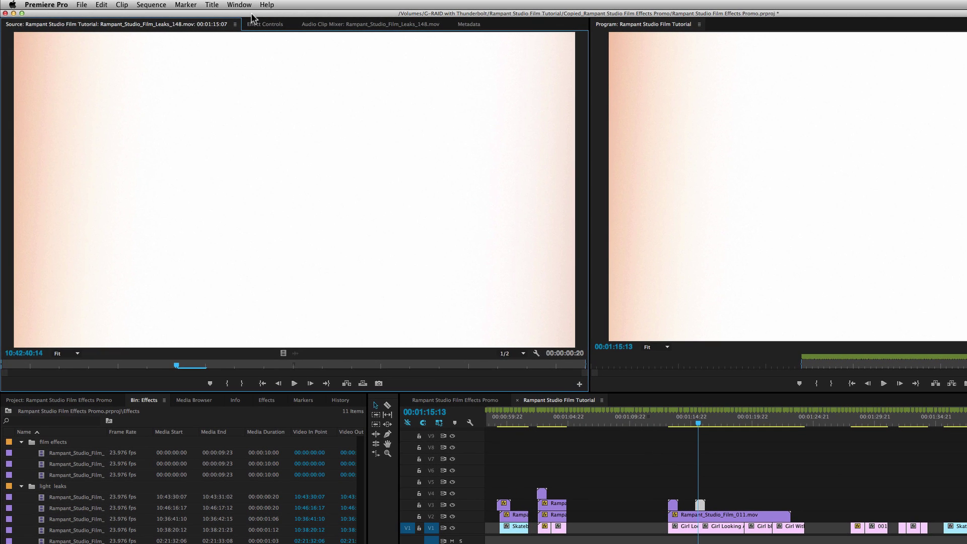
pyautogui.click(209, 20)
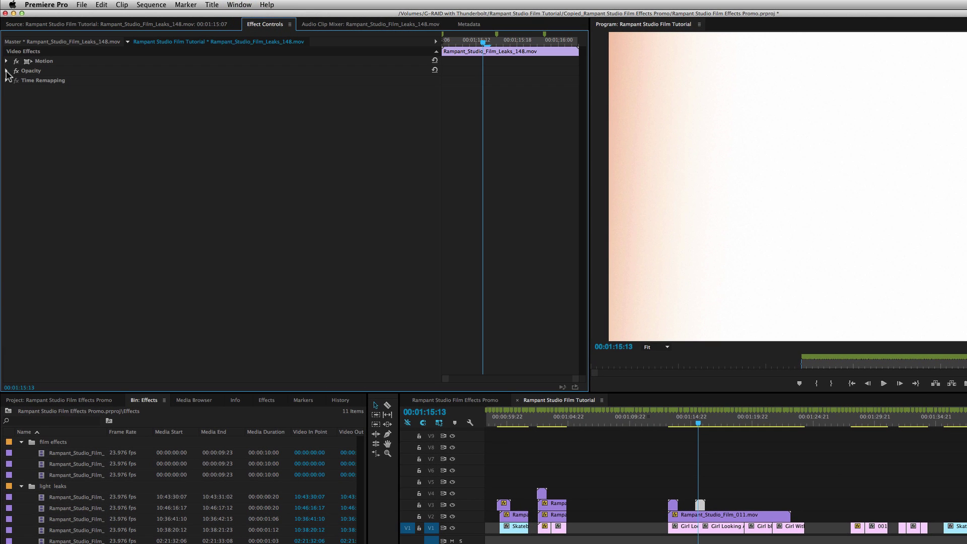
pyautogui.click(6, 71)
pyautogui.click(278, 100)
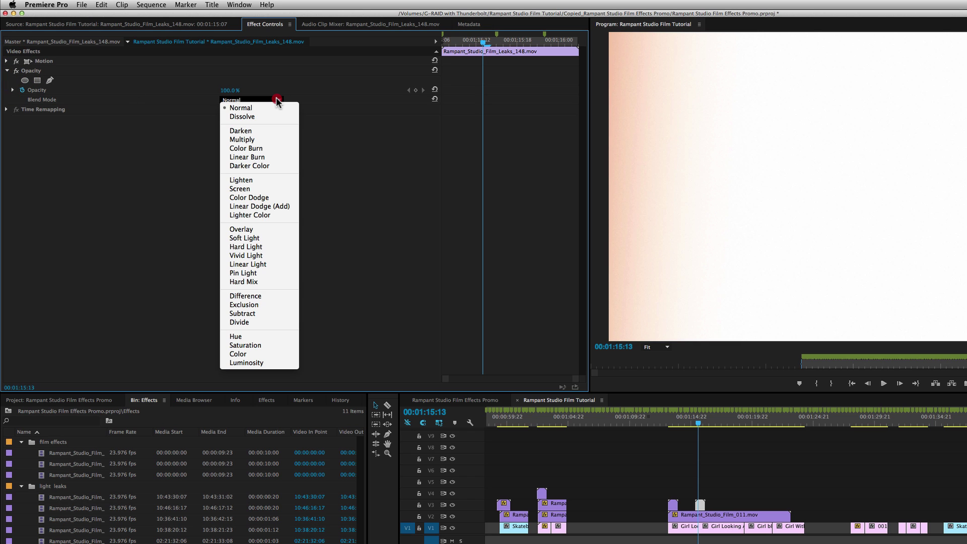
pyautogui.click(268, 187)
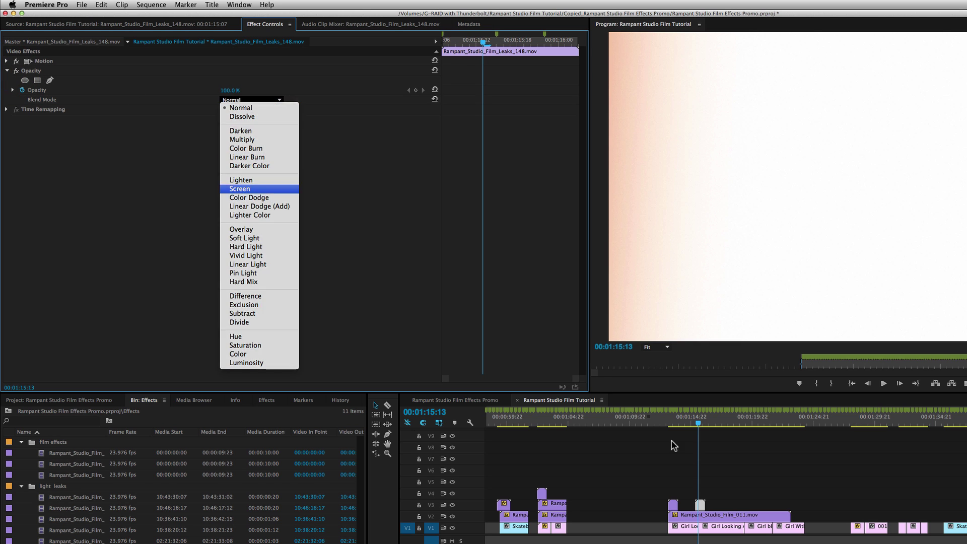
pyautogui.click(688, 425)
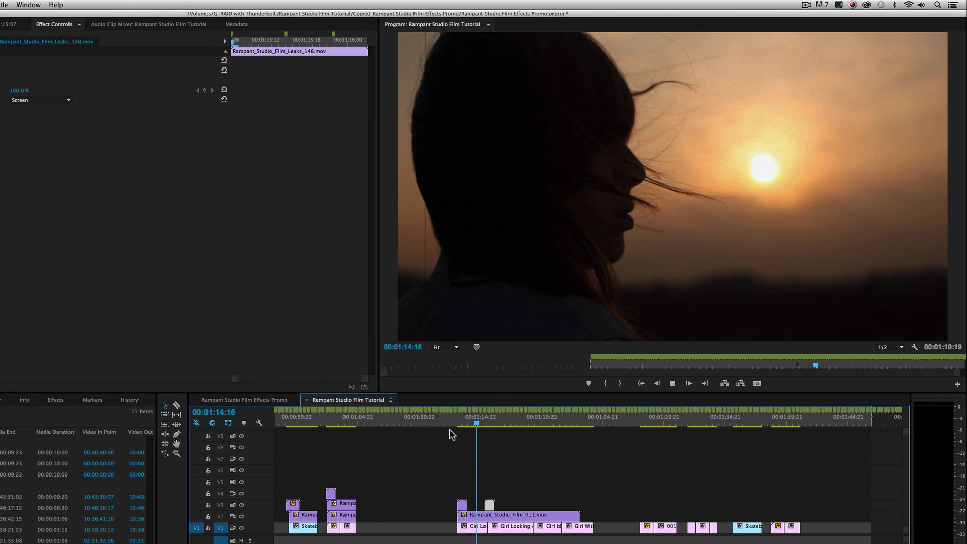
pyautogui.press('space')
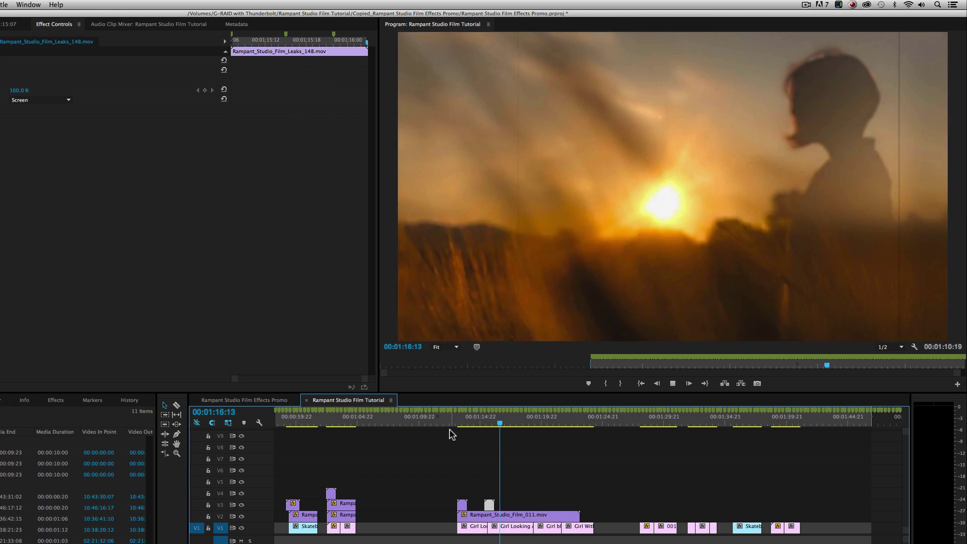
pyautogui.press('space')
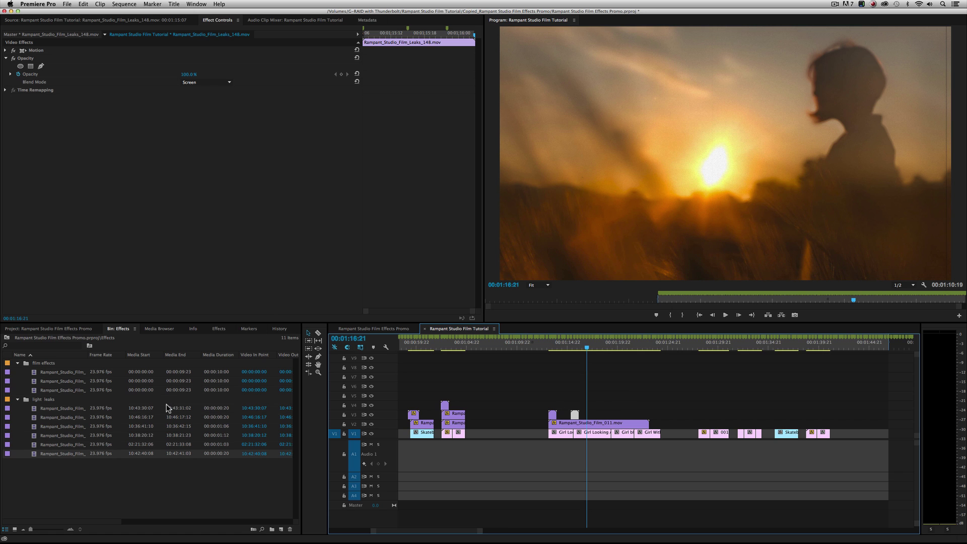
pyautogui.moveTo(78, 419); pyautogui.dragTo(609, 412)
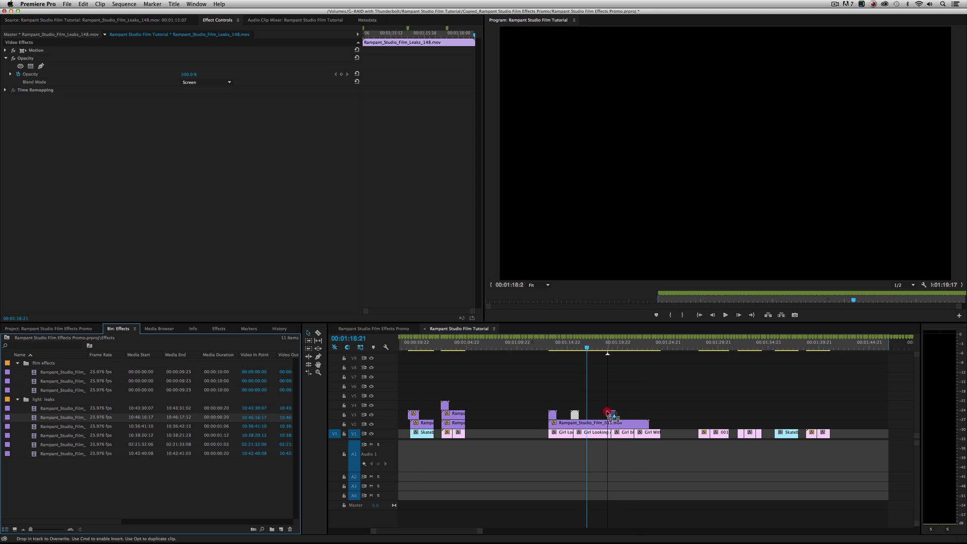
# - Copy the Screen-blended Opacity effect from the Leaks_148 clip
pyautogui.click(613, 346)
pyautogui.moveTo(612, 345); pyautogui.dragTo(610, 345)
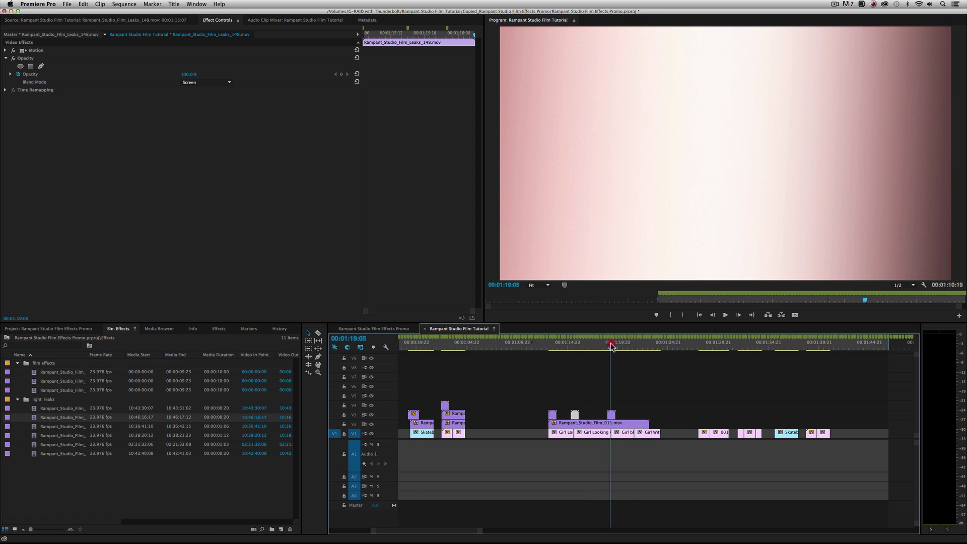
pyautogui.click(599, 393)
pyautogui.click(575, 415)
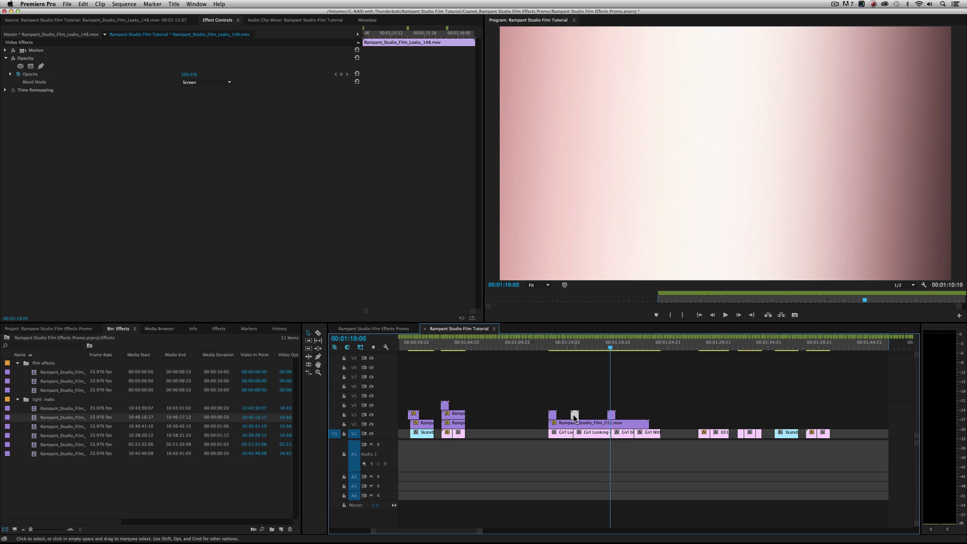
pyautogui.click(22, 59)
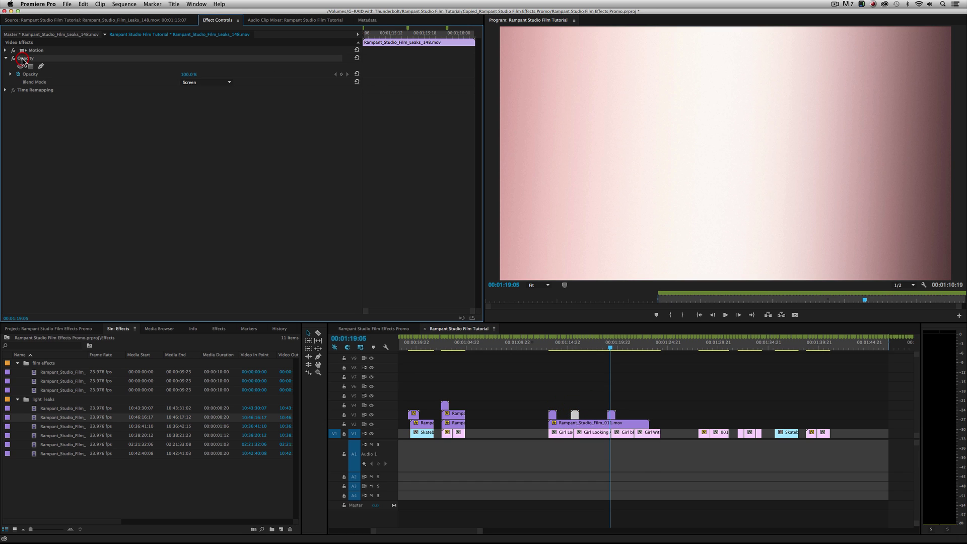
pyautogui.press('super+c')
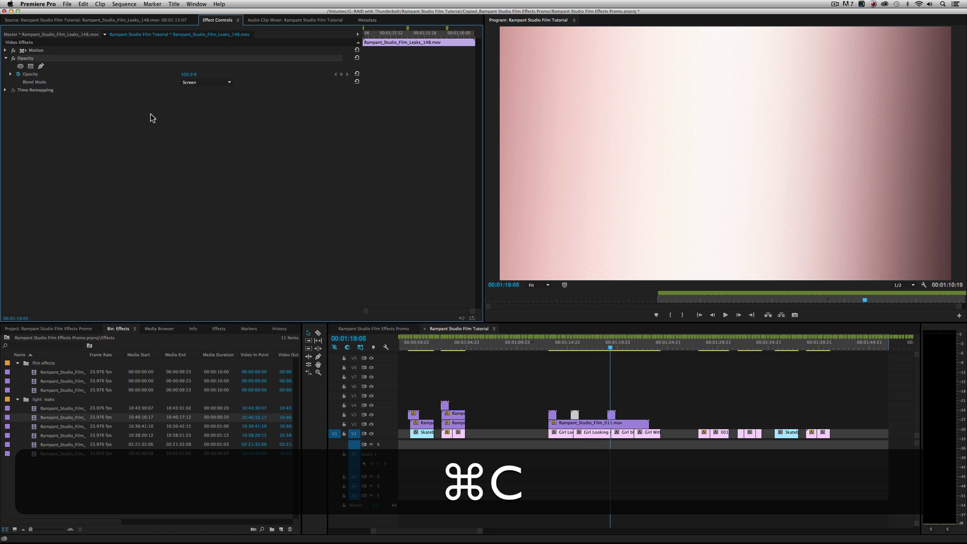
# - Paste the Screen opacity onto Leaks_077 near 01:19 and play back to check the blend
pyautogui.click(611, 415)
pyautogui.click(608, 347)
pyautogui.moveTo(608, 348); pyautogui.dragTo(610, 347)
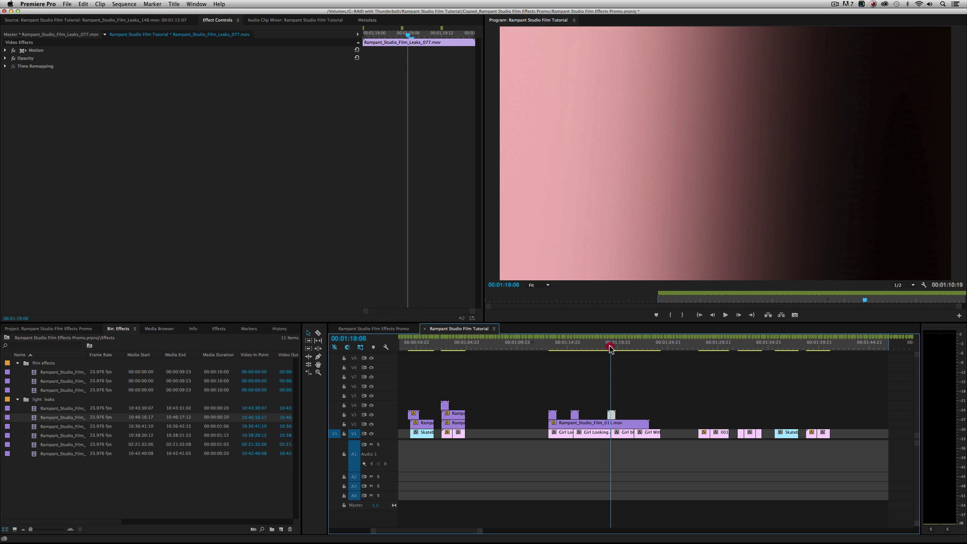
pyautogui.click(611, 414)
pyautogui.press('super+v')
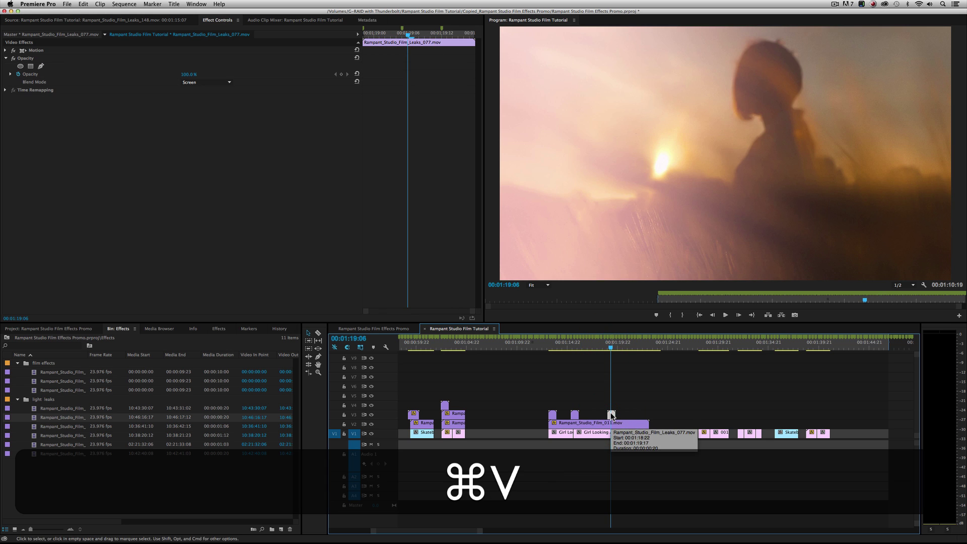
pyautogui.click(601, 347)
pyautogui.press('space')
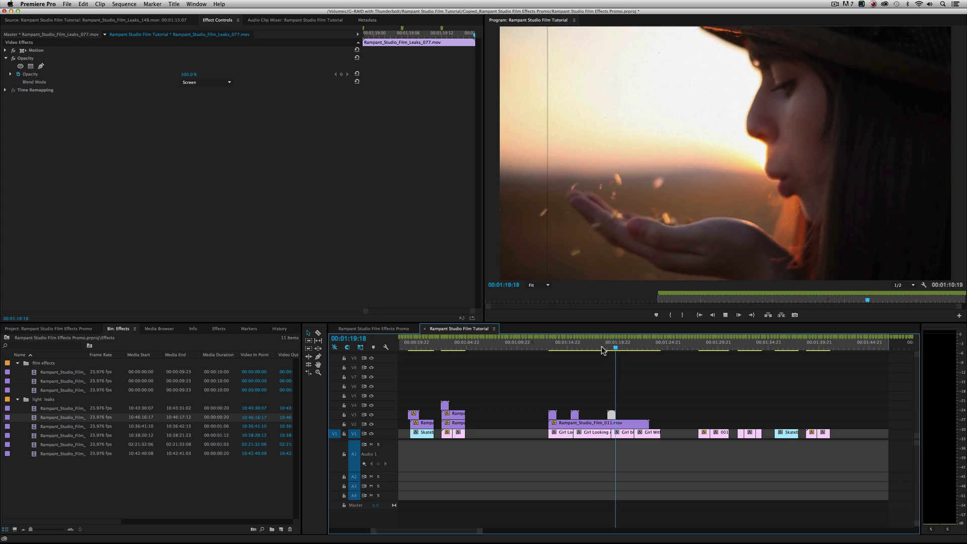
pyautogui.press('space')
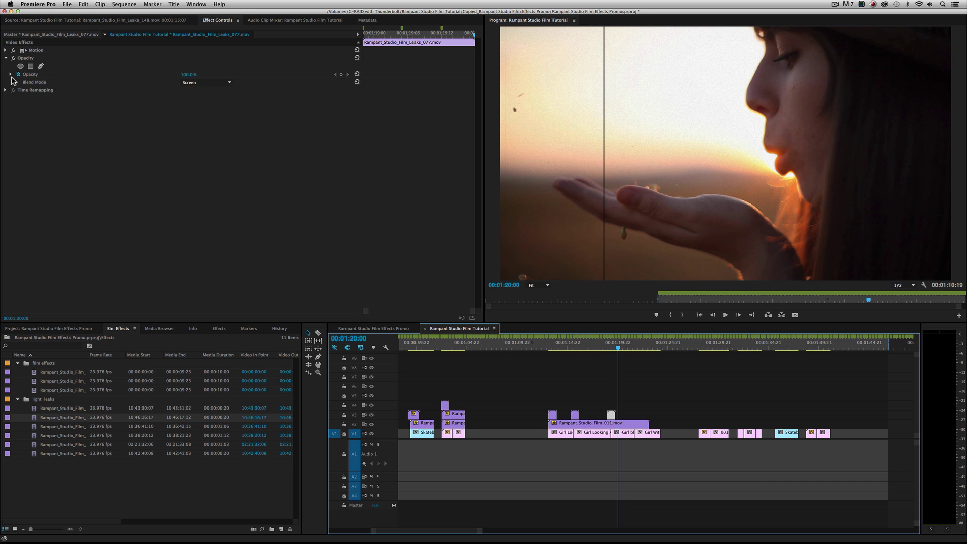
pyautogui.click(609, 346)
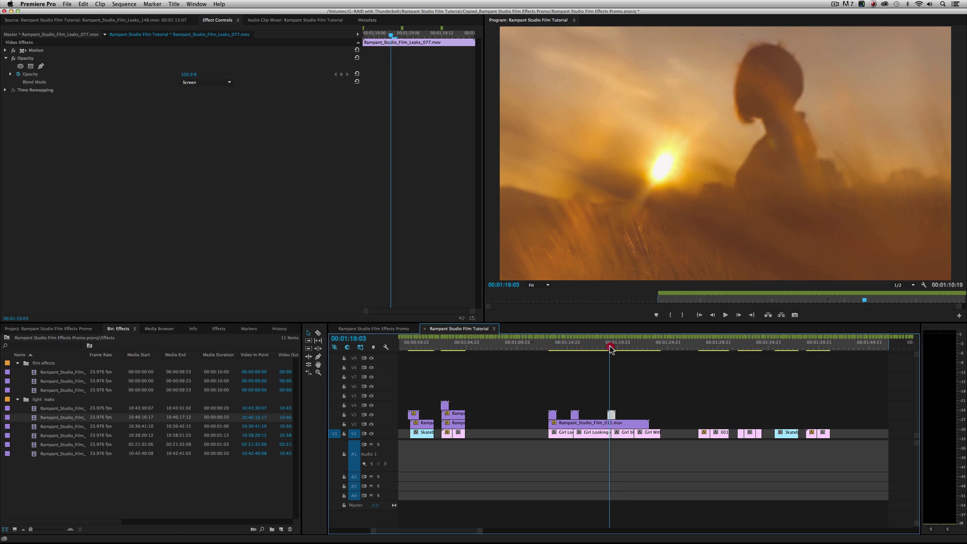
pyautogui.press('space')
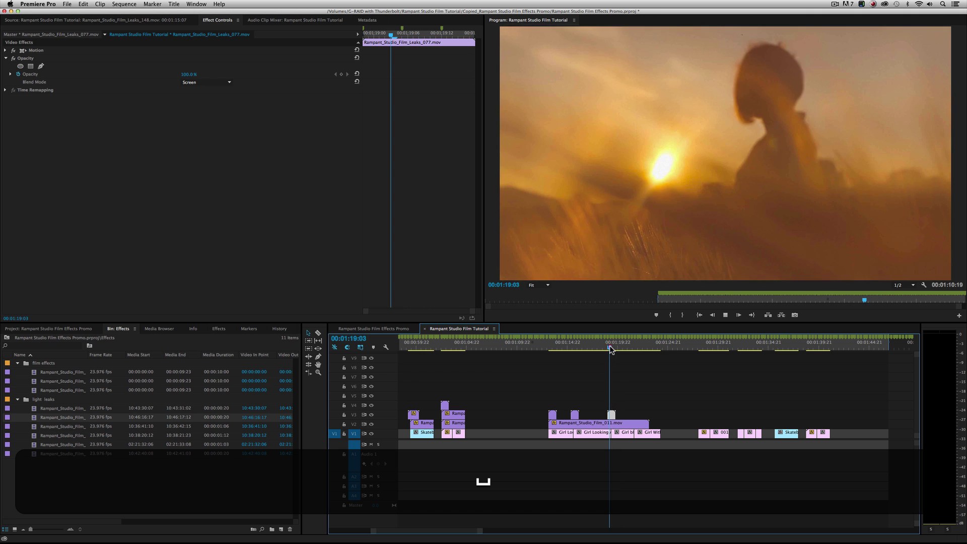
pyautogui.click(601, 347)
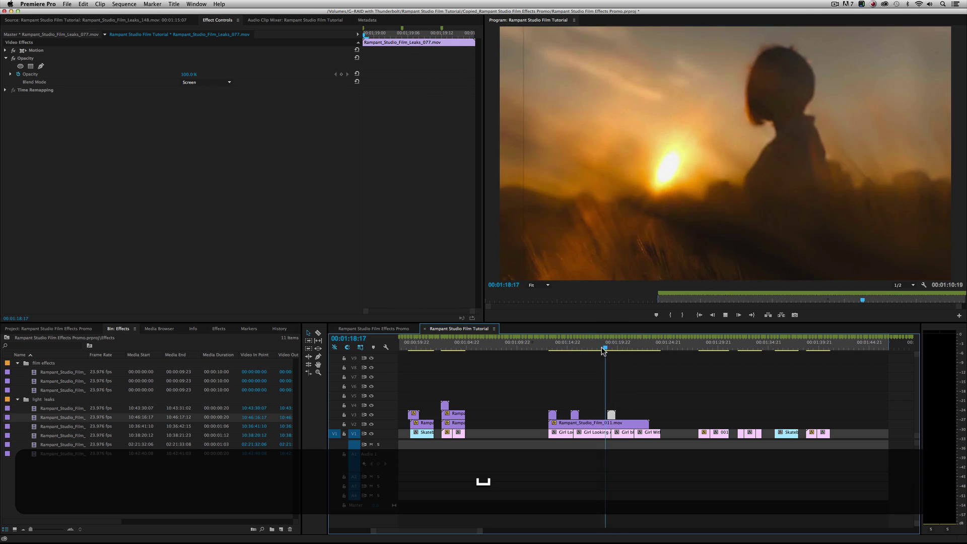
pyautogui.press('space')
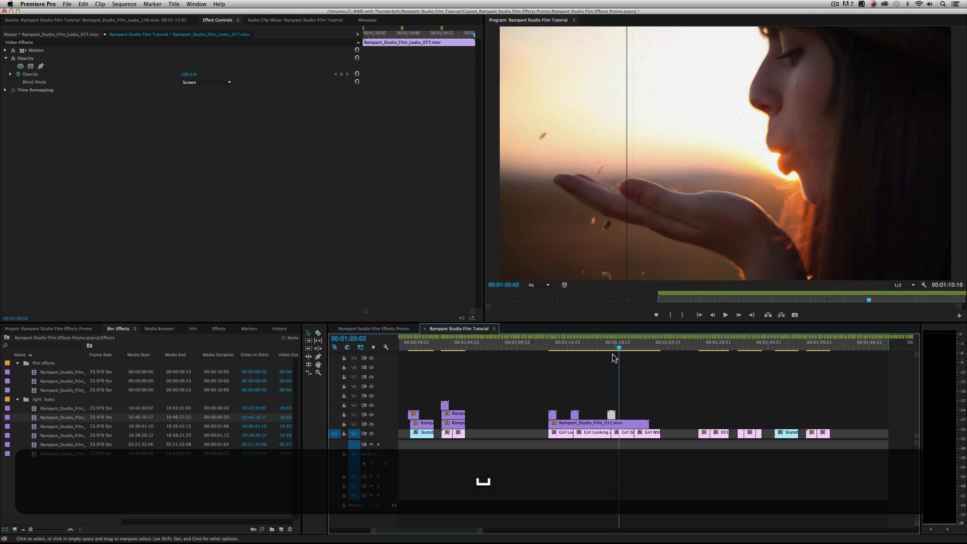
pyautogui.moveTo(622, 347); pyautogui.dragTo(705, 356)
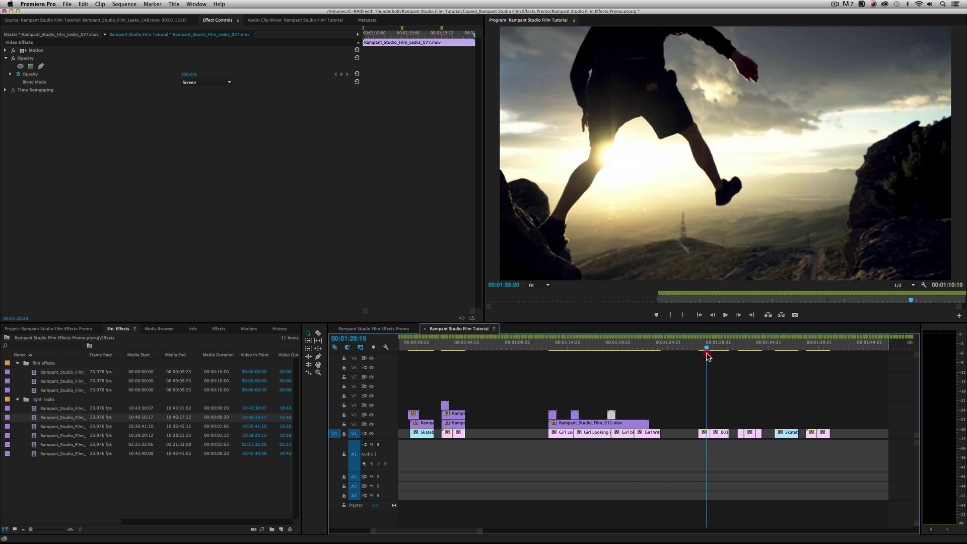
pyautogui.press('space')
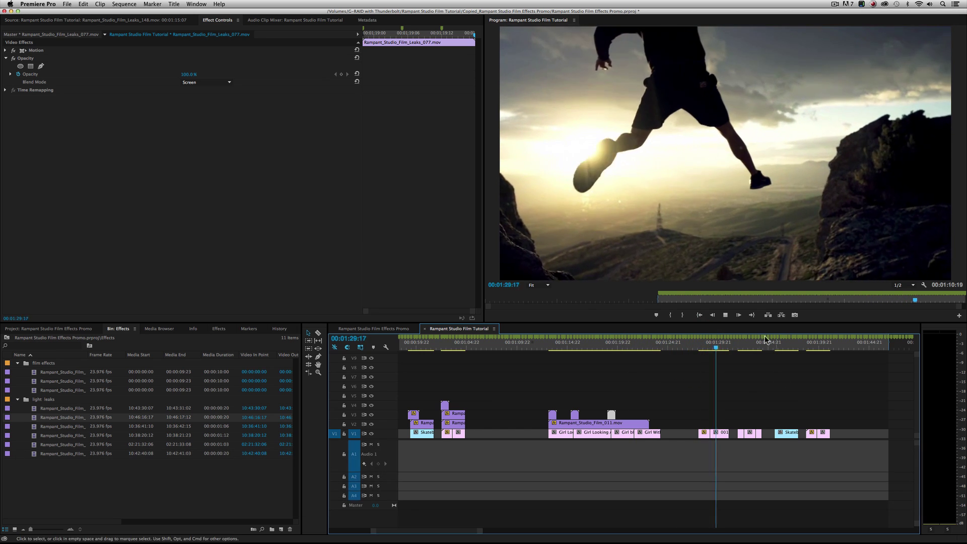
pyautogui.press('space')
pyautogui.moveTo(718, 349); pyautogui.dragTo(710, 349)
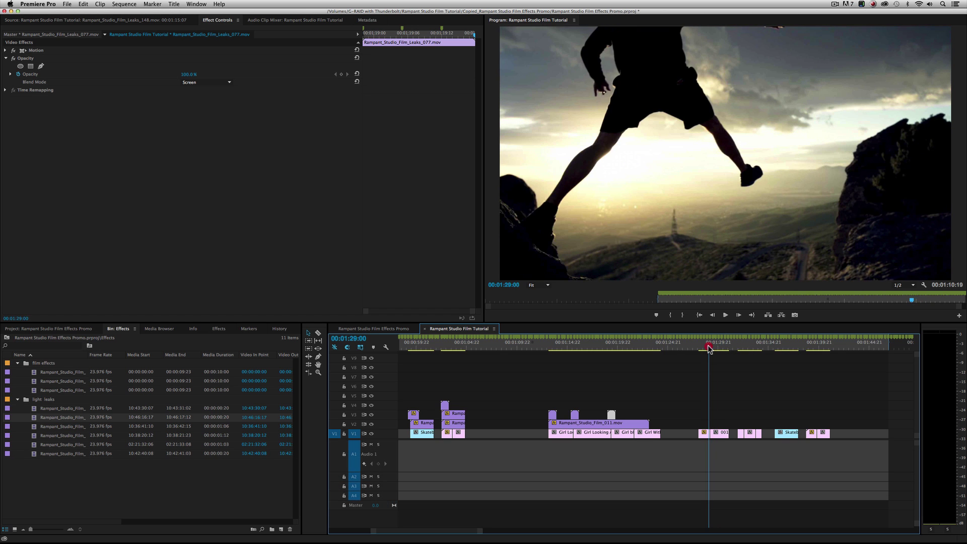
pyautogui.click(710, 347)
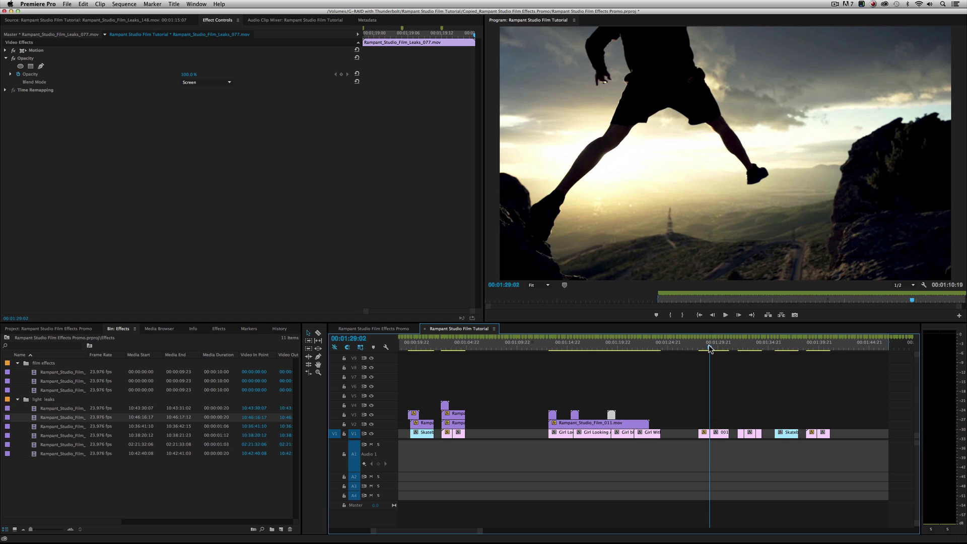
pyautogui.press('space')
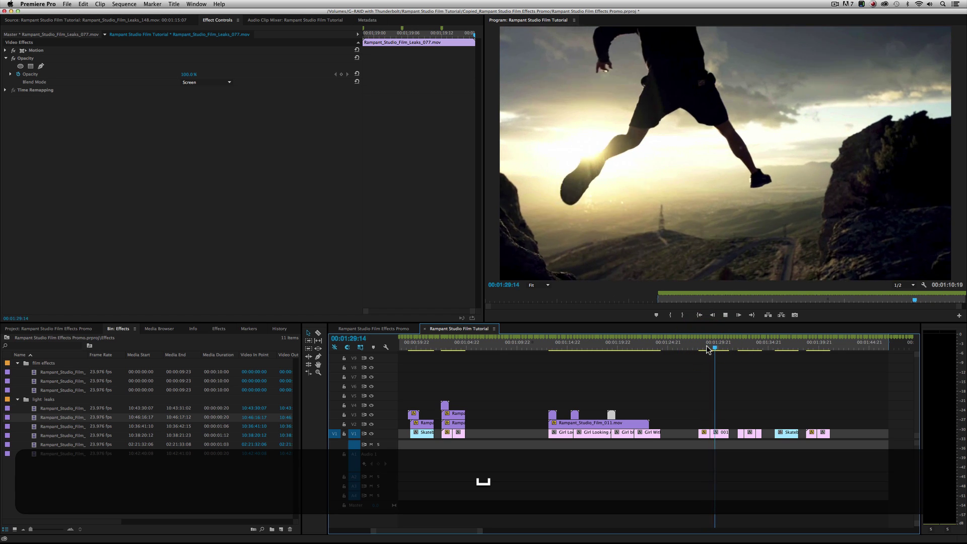
pyautogui.moveTo(711, 349); pyautogui.dragTo(702, 351)
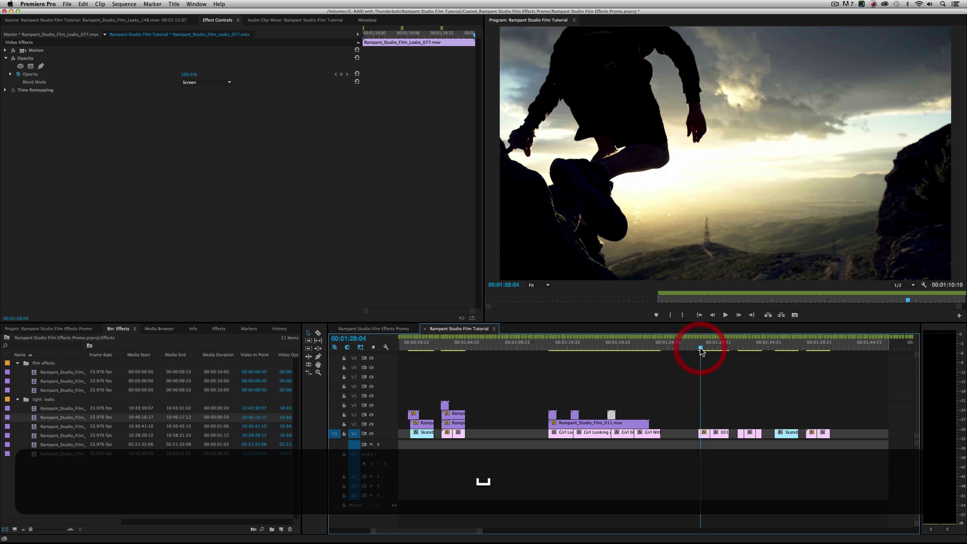
pyautogui.press('space')
pyautogui.click(701, 349)
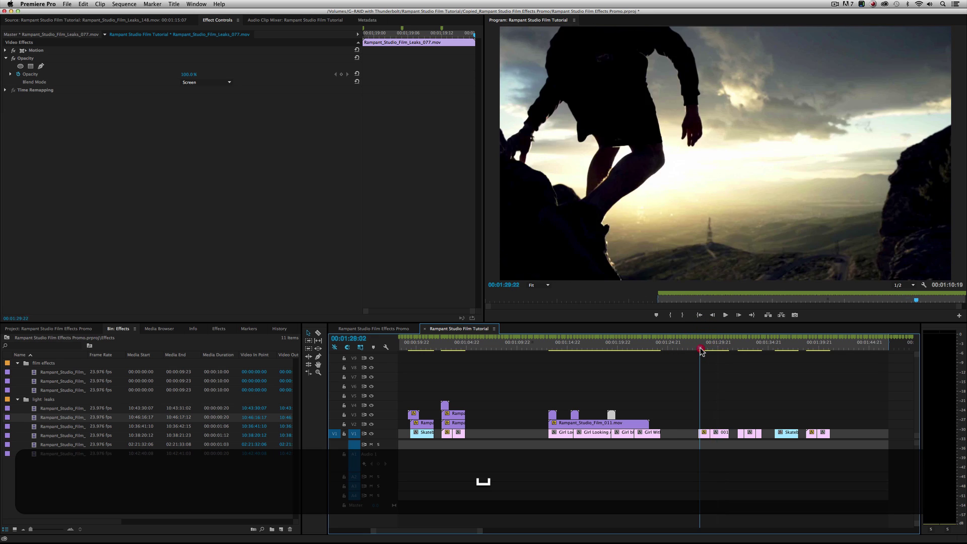
pyautogui.press('space')
pyautogui.press('space')
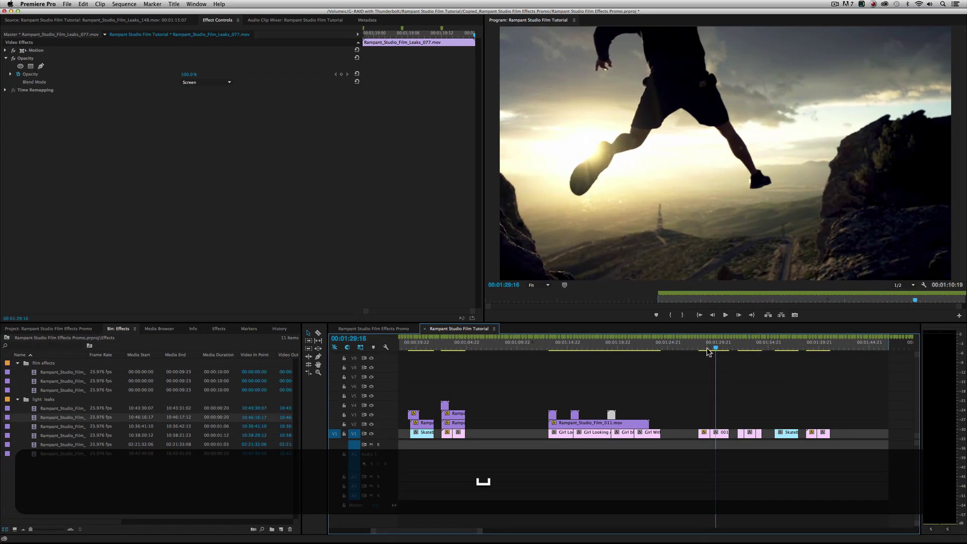
pyautogui.moveTo(713, 351); pyautogui.dragTo(709, 351)
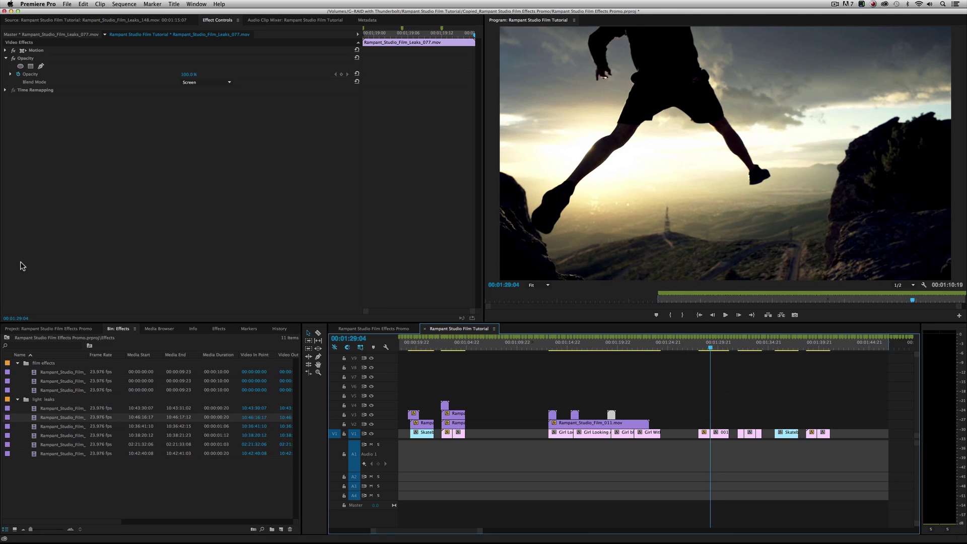
# - Preview the Leaks_079 and Leaks_082 light-leak clips from the bin
pyautogui.doubleClick(36, 429)
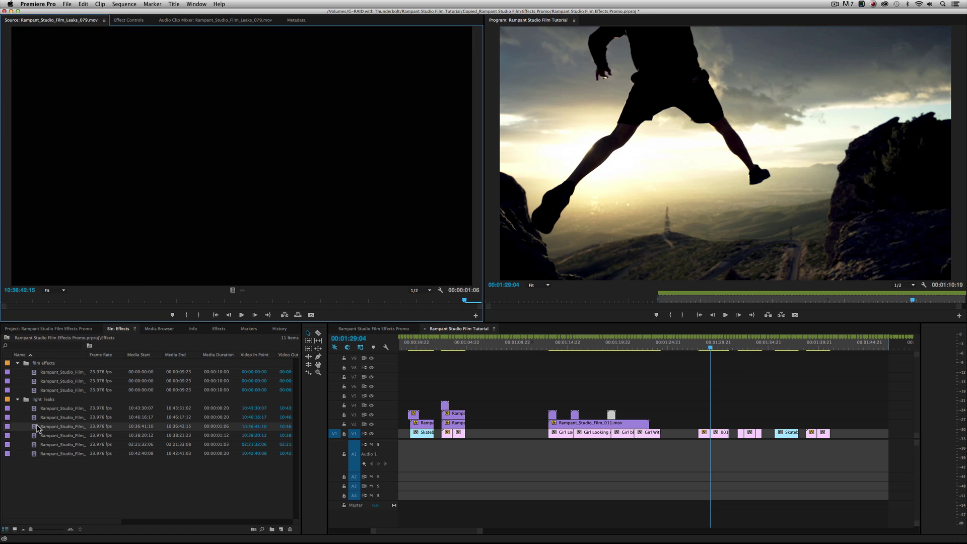
pyautogui.moveTo(85, 302); pyautogui.dragTo(161, 301)
pyautogui.doubleClick(34, 437)
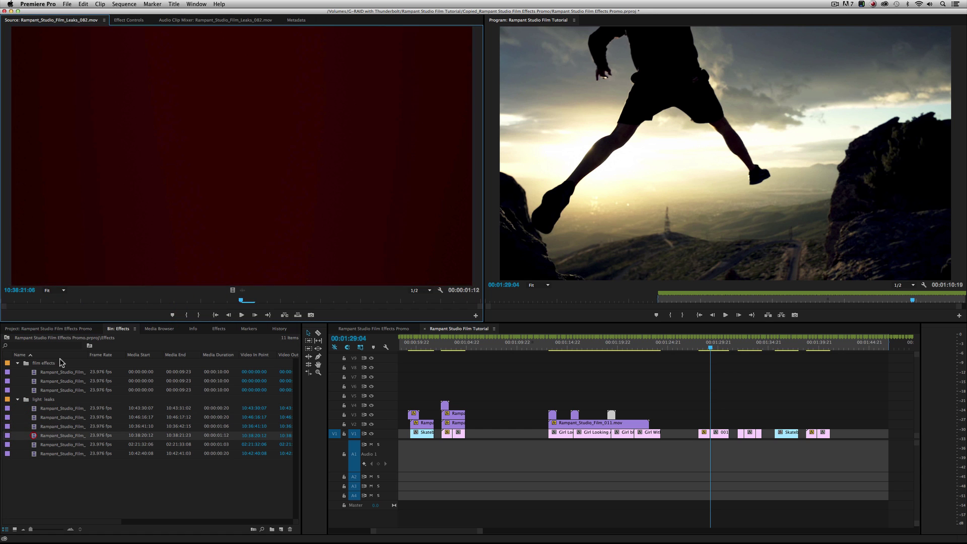
pyautogui.press('space')
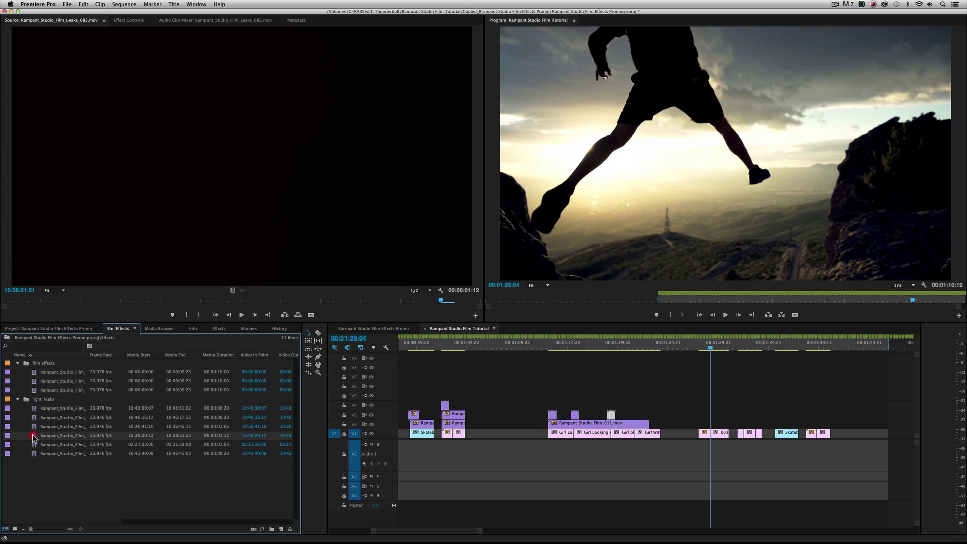
# - Place Leaks_082 above the runner shot at 1:29 and play it back
pyautogui.moveTo(32, 436); pyautogui.dragTo(708, 425)
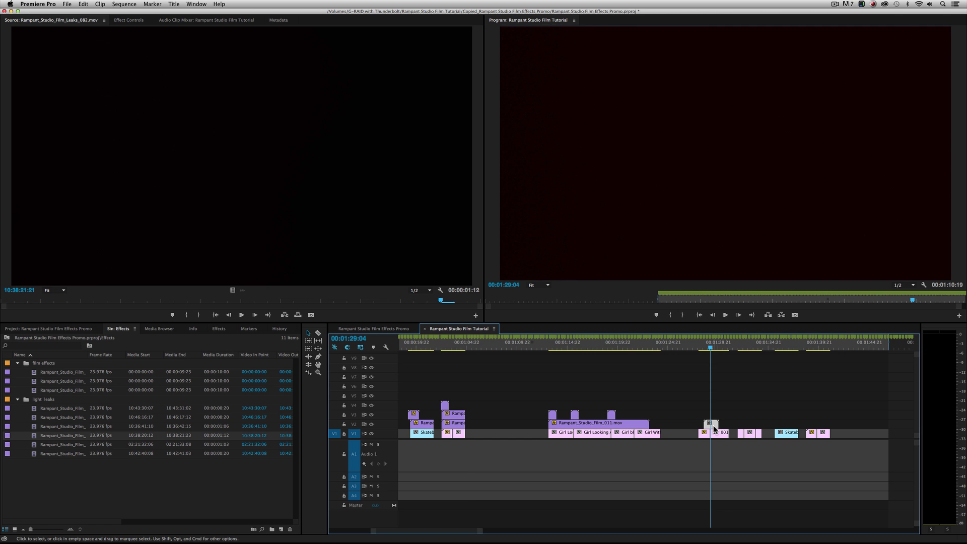
pyautogui.press('super')
pyautogui.press('super+v')
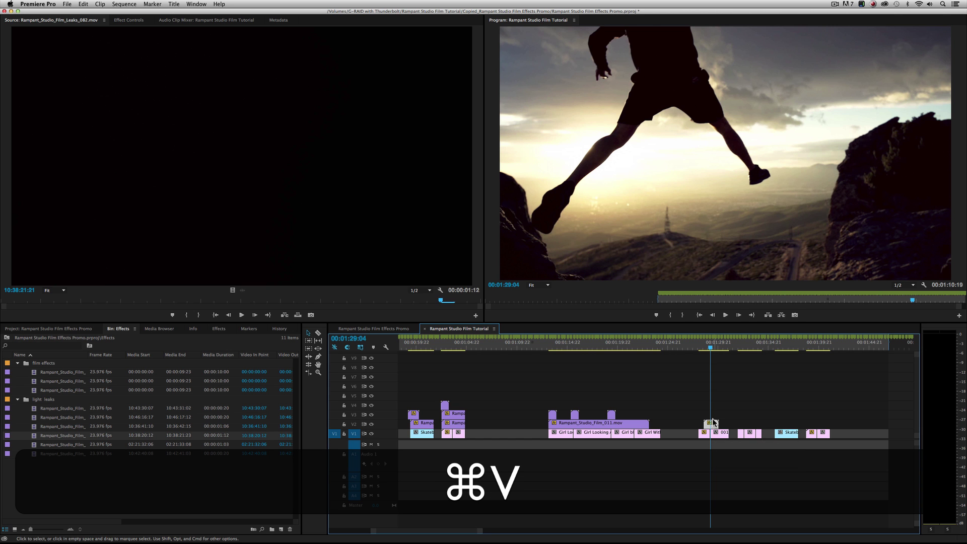
pyautogui.click(698, 346)
pyautogui.press('space')
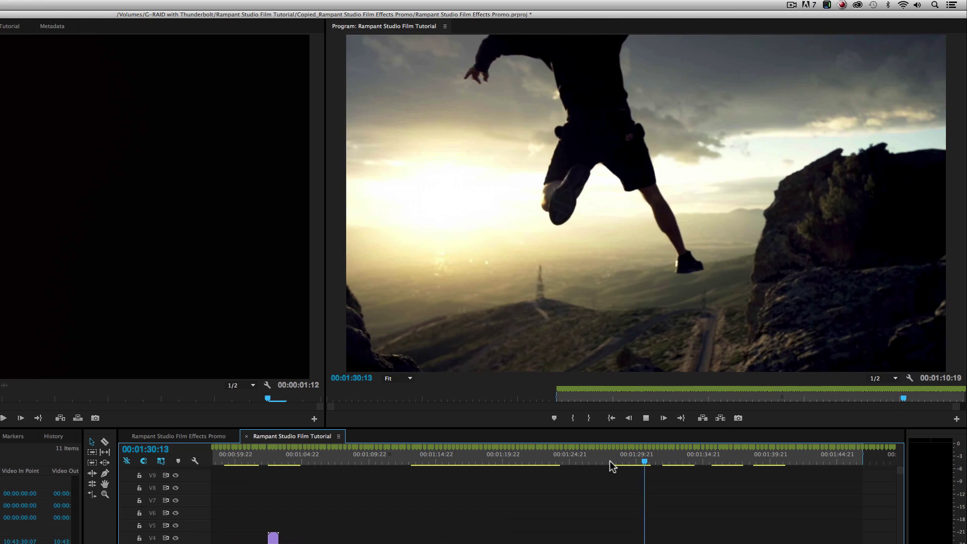
pyautogui.press('space')
# - Inspect the new light leak at its brightest frame, 00:01:29:09, then pick the first bin clip
pyautogui.click(715, 424)
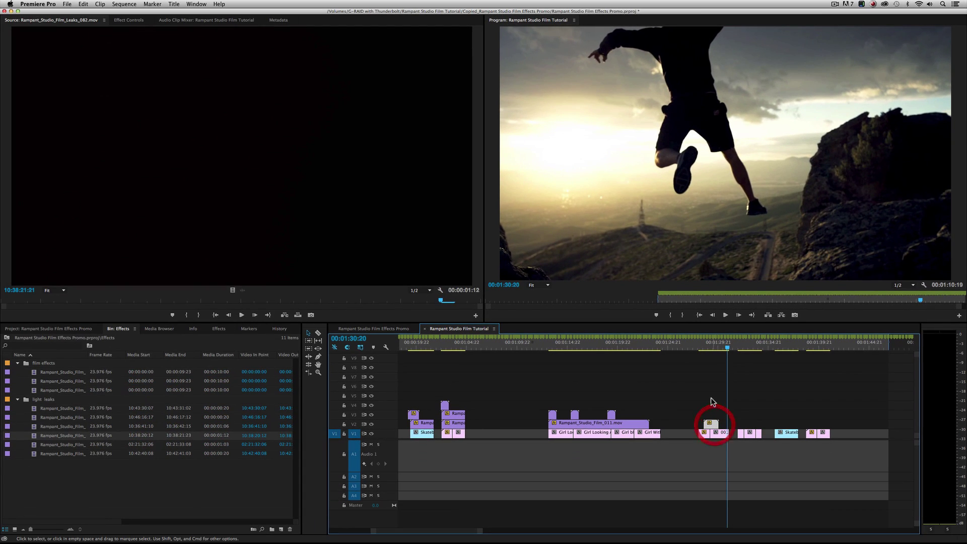
pyautogui.click(713, 348)
pyautogui.click(713, 347)
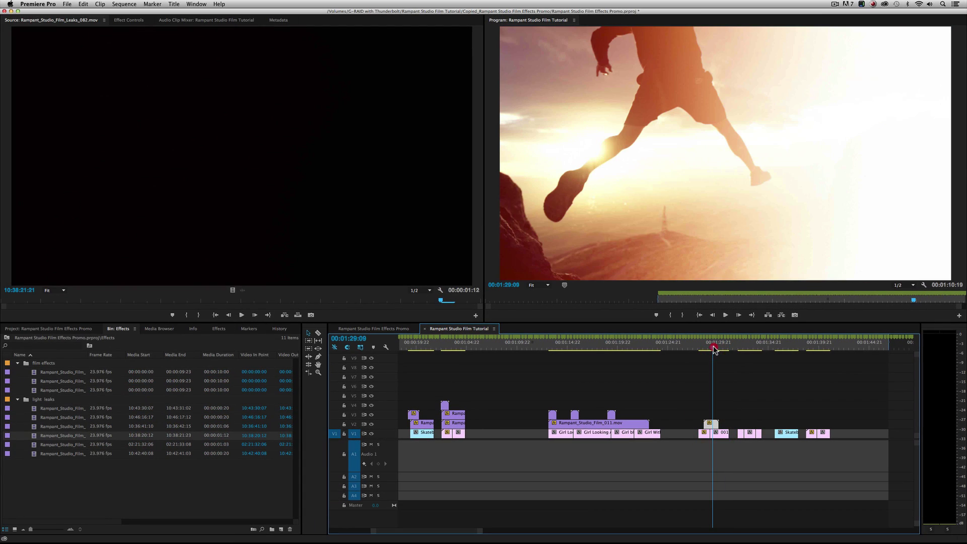
pyautogui.click(69, 409)
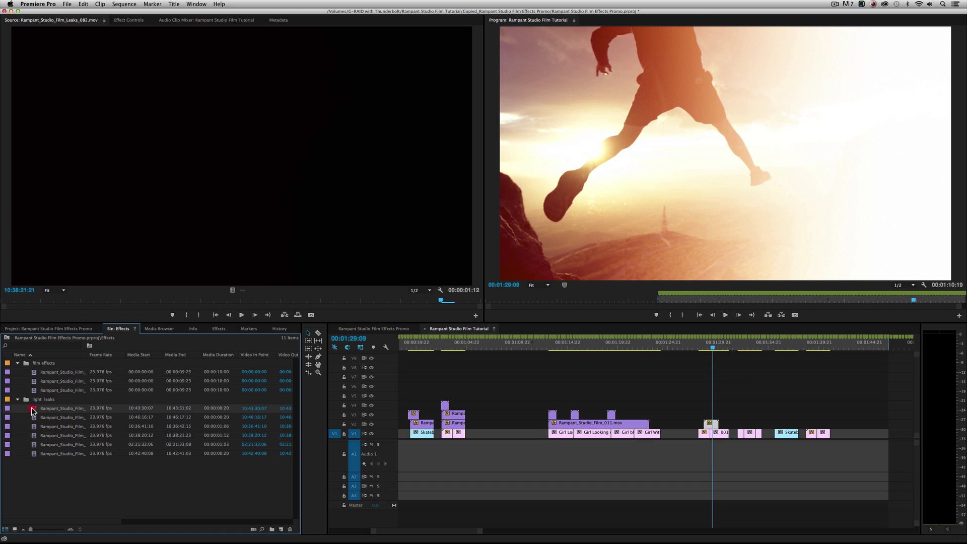
pyautogui.click(33, 409)
# - Swap the V2 light leak for a bin clip, trying and undoing a shortened end
pyautogui.moveTo(94, 416); pyautogui.dragTo(709, 424)
pyautogui.press('alt')
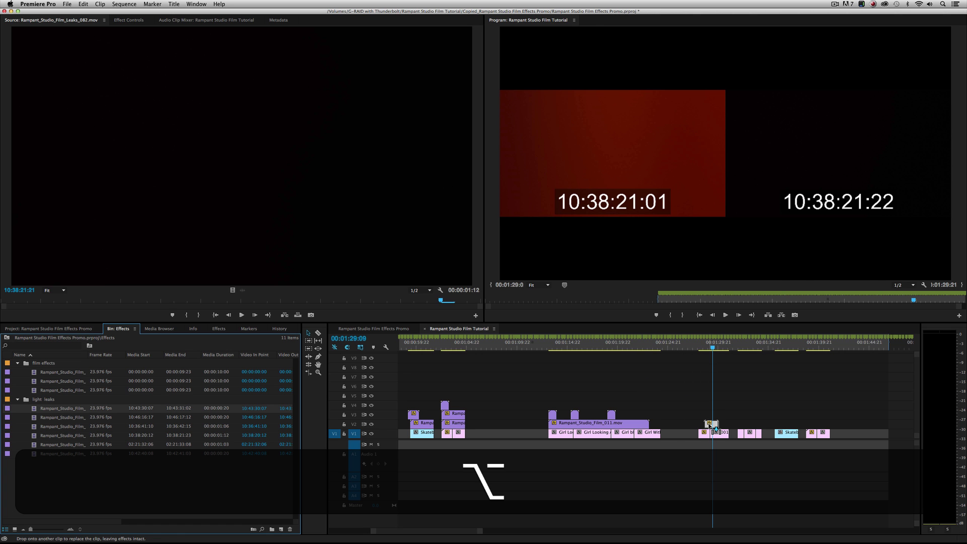
pyautogui.moveTo(711, 425); pyautogui.dragTo(709, 425)
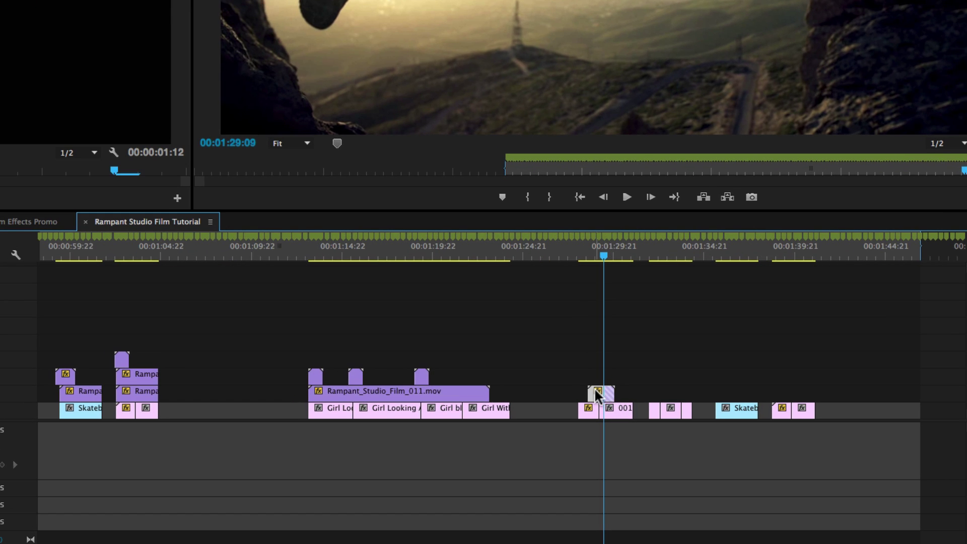
pyautogui.moveTo(611, 394); pyautogui.dragTo(601, 322)
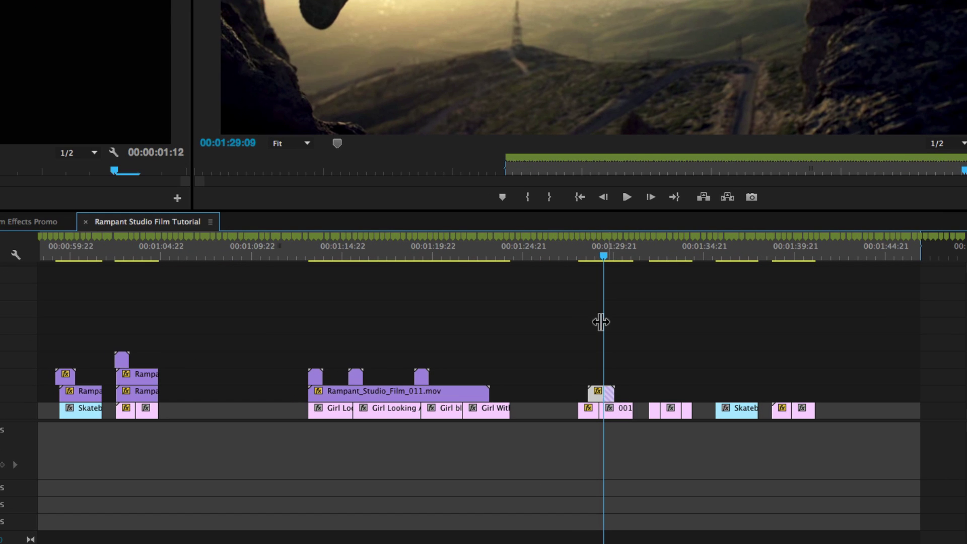
pyautogui.click(586, 248)
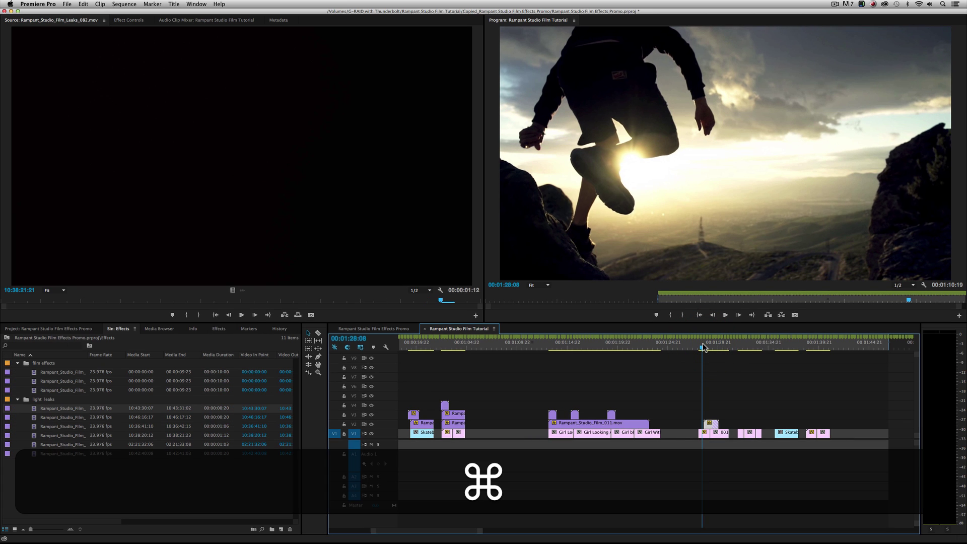
pyautogui.press('space')
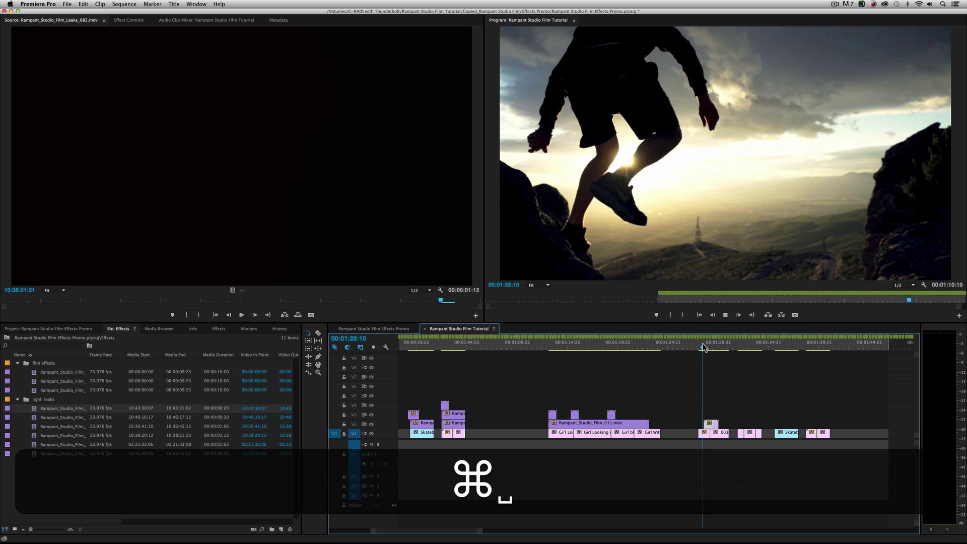
pyautogui.press('space')
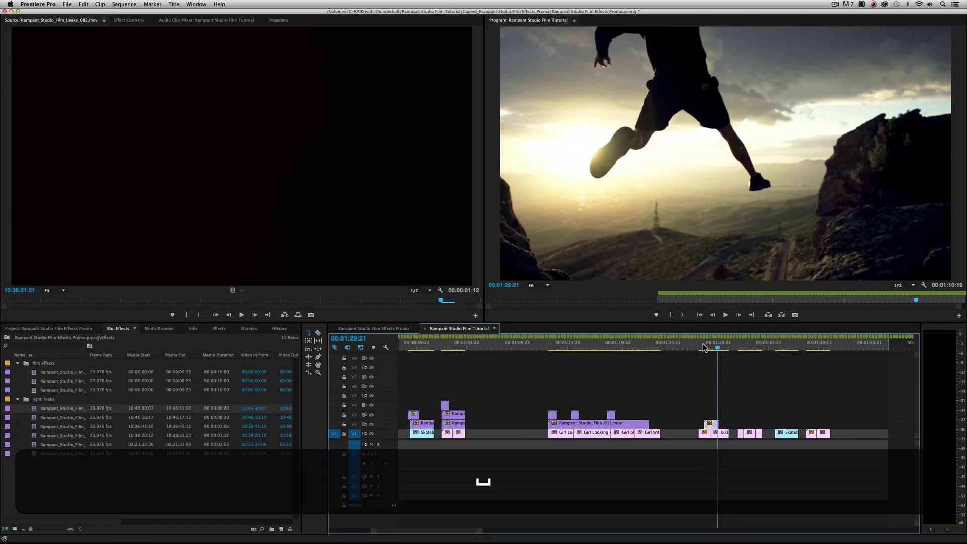
pyautogui.press('super+z')
# - Try a different light leak in the V2 slot, preview it, and undo the swap
pyautogui.click(700, 343)
pyautogui.press('space')
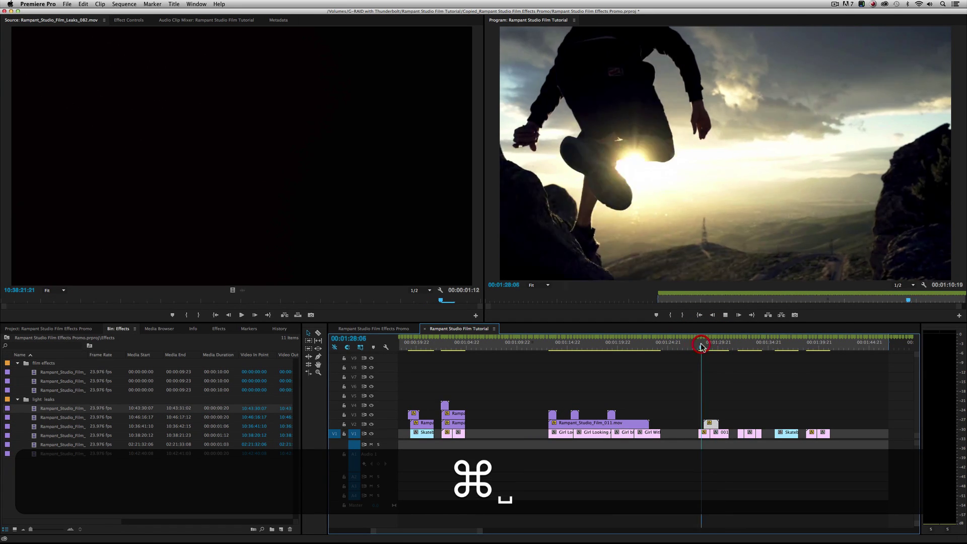
pyautogui.press('space')
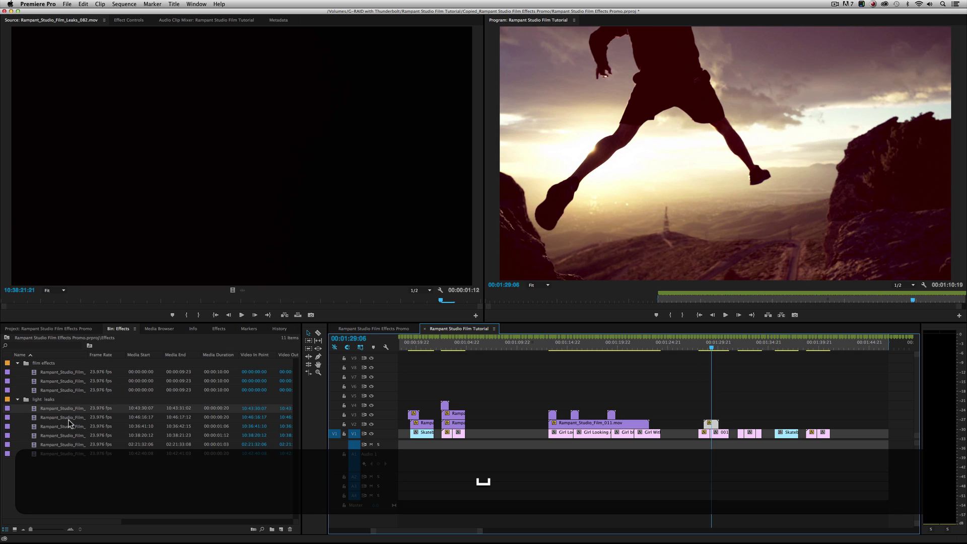
pyautogui.press('alt')
pyautogui.moveTo(50, 416); pyautogui.dragTo(712, 425)
pyautogui.click(703, 343)
pyautogui.press('space')
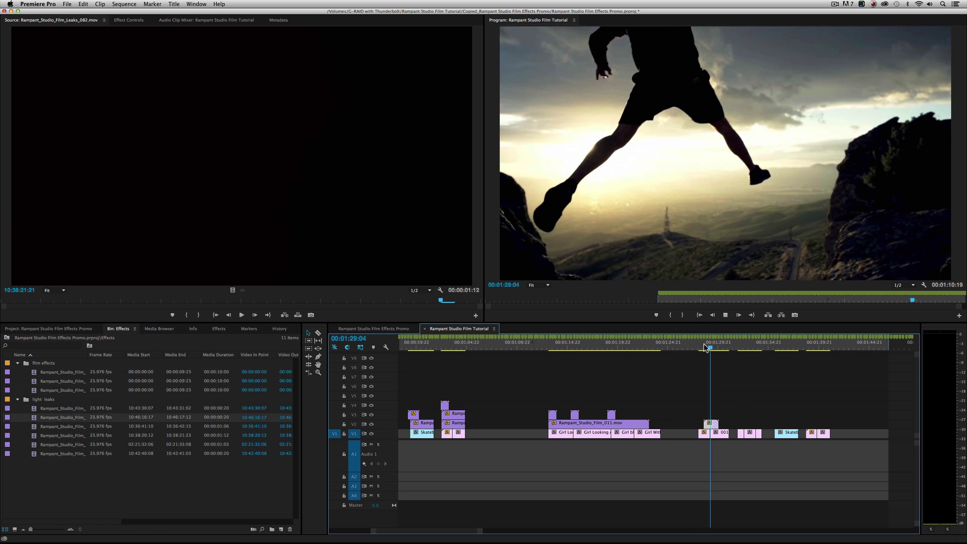
pyautogui.press('super+z')
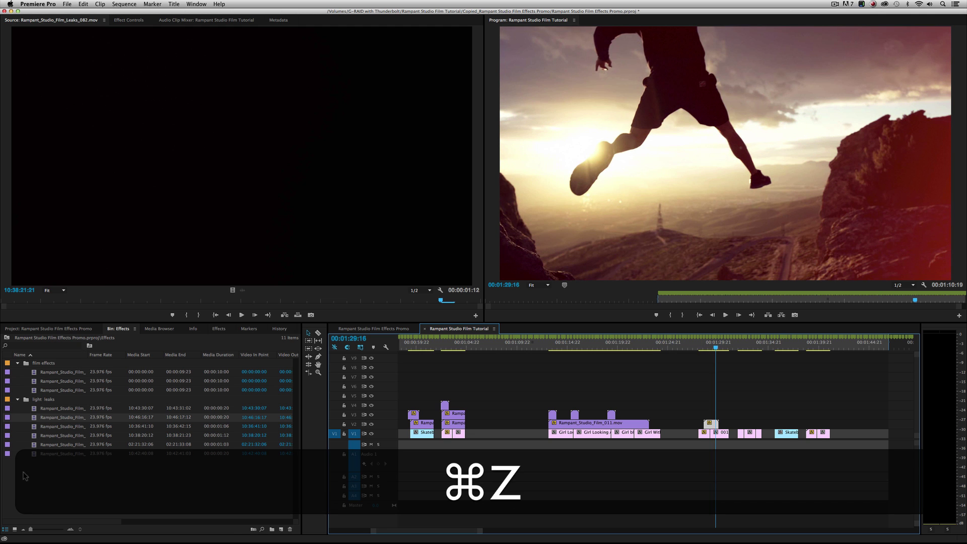
# - Replace the jump-shot overlay with two more light leaks from the bin, previewing each
pyautogui.click(40, 426)
pyautogui.press('alt')
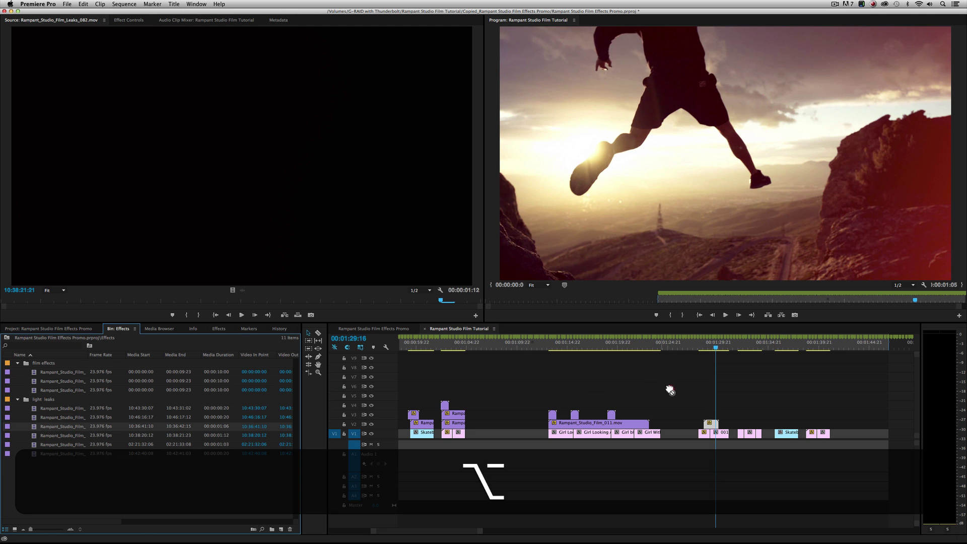
pyautogui.moveTo(670, 390); pyautogui.dragTo(709, 423)
pyautogui.click(706, 346)
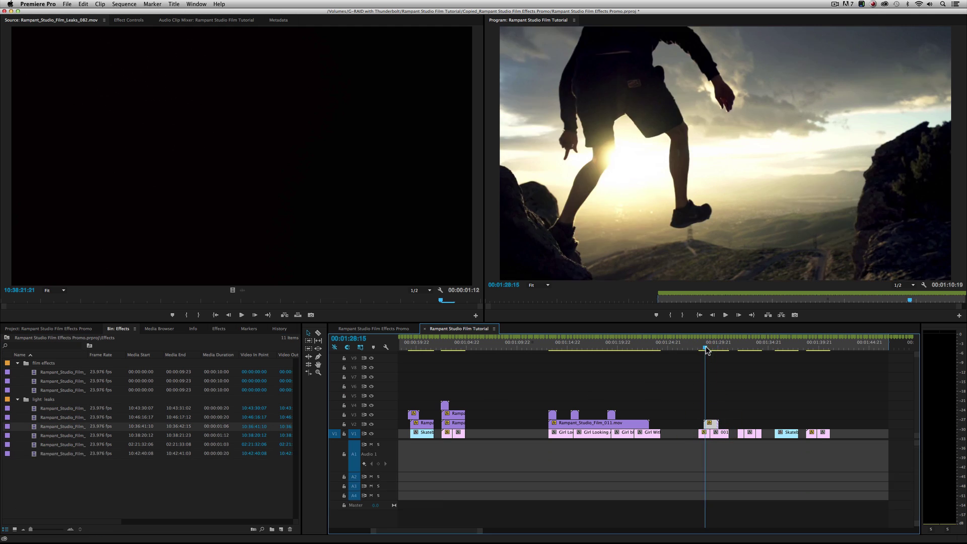
pyautogui.press('space')
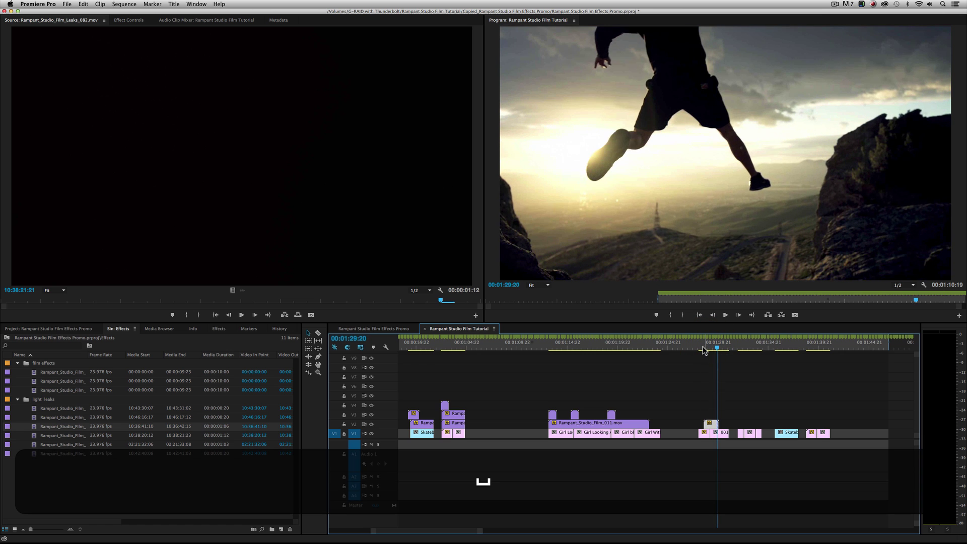
pyautogui.click(40, 435)
pyautogui.press('alt')
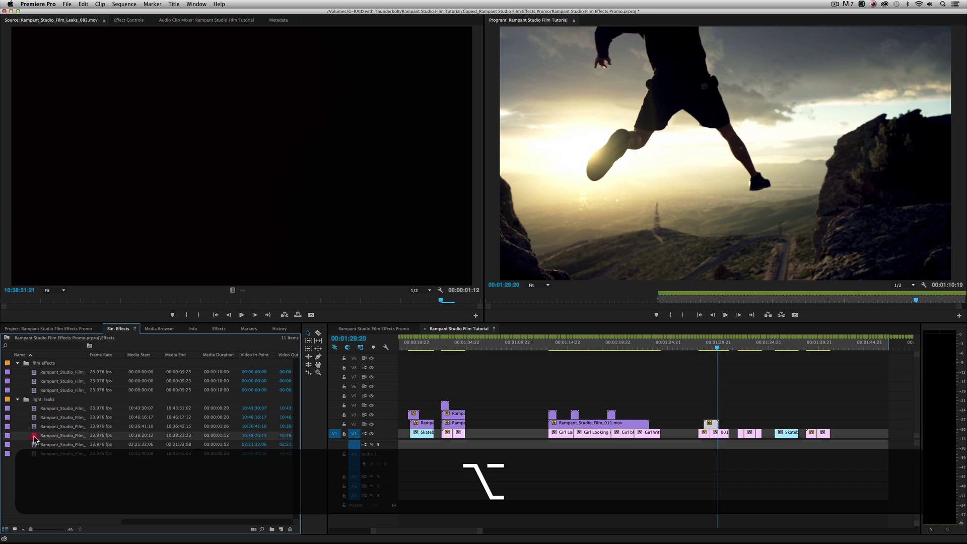
pyautogui.moveTo(35, 438); pyautogui.dragTo(648, 390)
pyautogui.moveTo(717, 430); pyautogui.dragTo(715, 426)
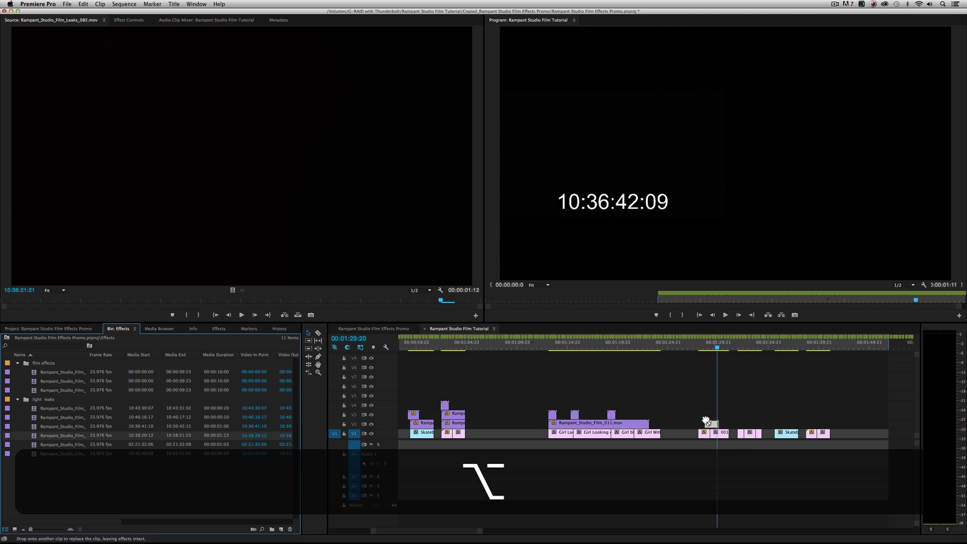
pyautogui.click(702, 345)
pyautogui.press('space')
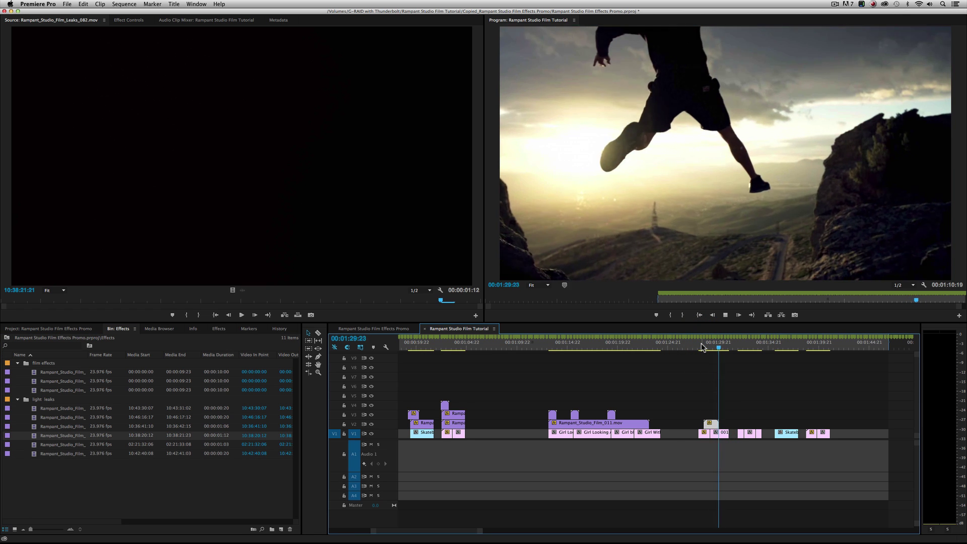
pyautogui.click(702, 343)
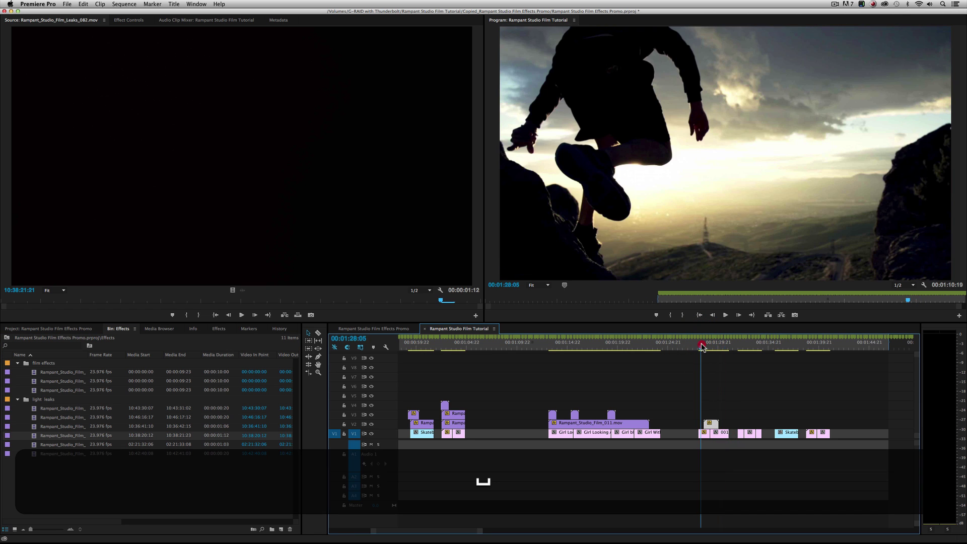
# - Swap in the next two light leaks, ending with the last clip, previewing each
pyautogui.click(71, 444)
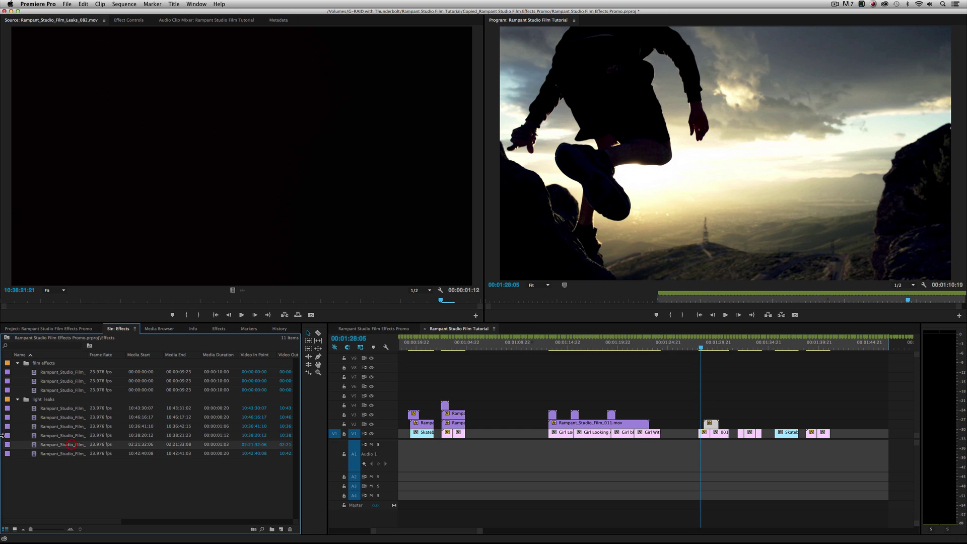
pyautogui.moveTo(33, 447); pyautogui.dragTo(714, 426)
pyautogui.press('space')
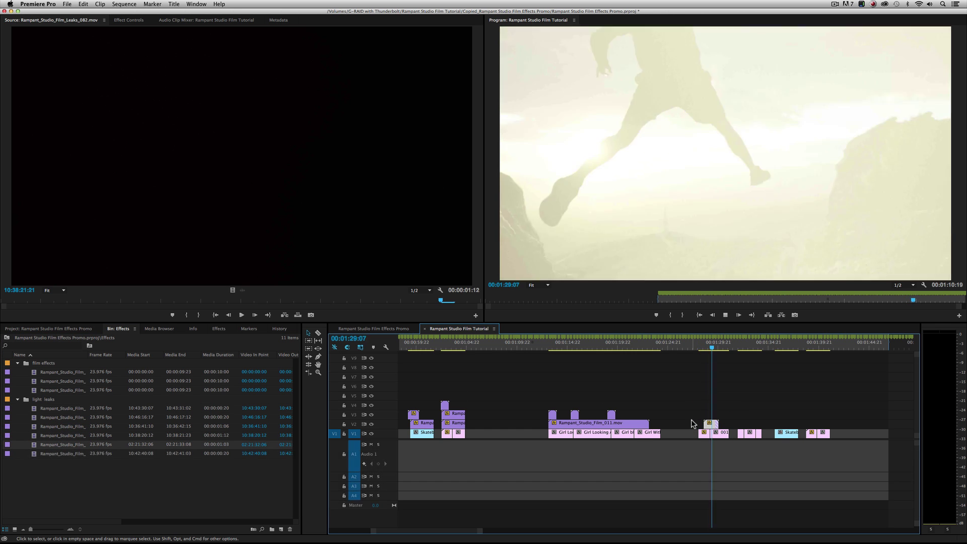
pyautogui.press('space')
pyautogui.moveTo(58, 453); pyautogui.dragTo(574, 381)
pyautogui.moveTo(709, 424); pyautogui.dragTo(710, 424)
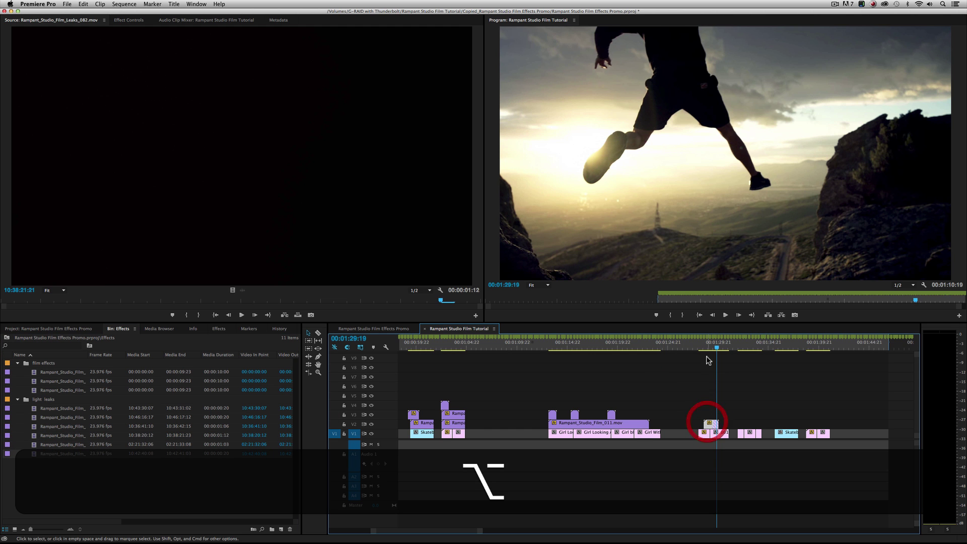
pyautogui.click(704, 344)
pyautogui.press('space')
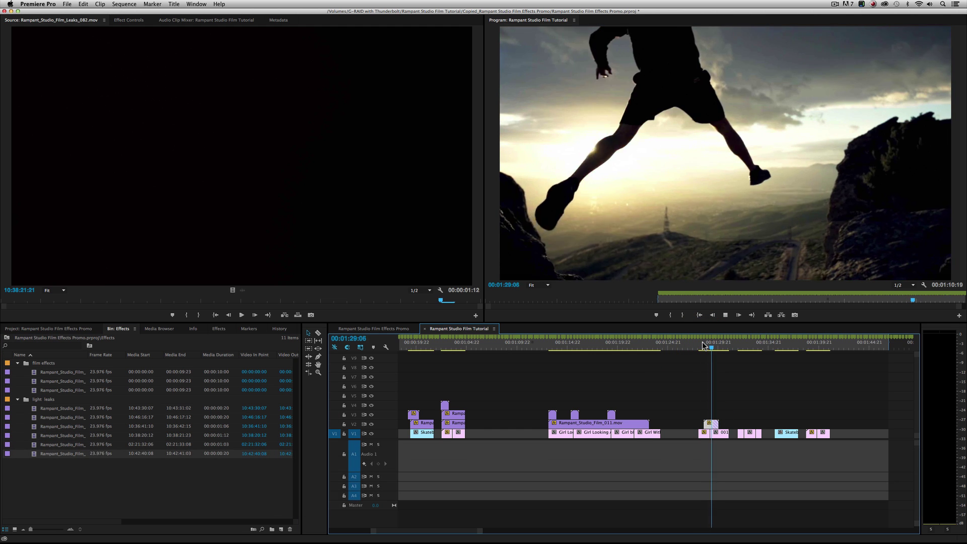
pyautogui.press('space')
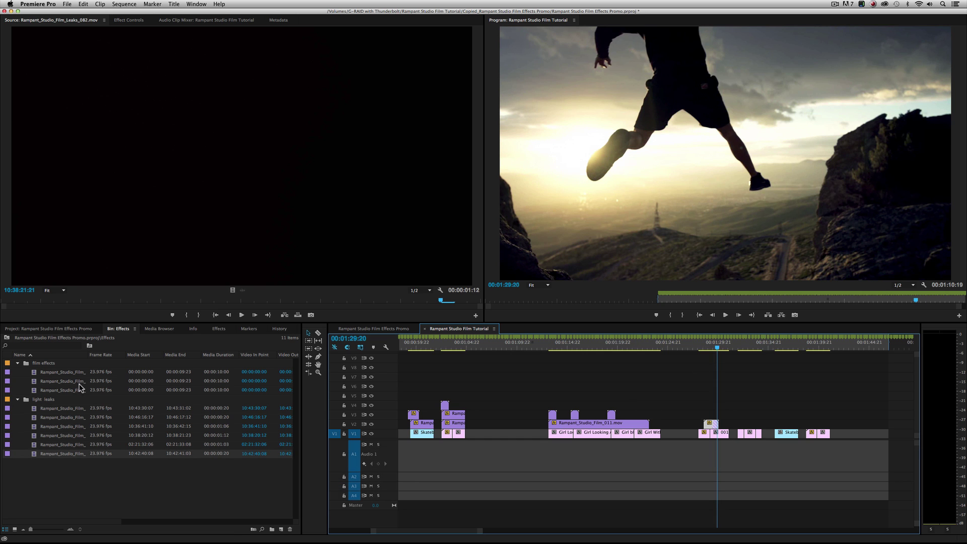
# - Preview Rampant_Studio_Film_029 and move the light leak up to V3
pyautogui.doubleClick(79, 388)
pyautogui.press('space')
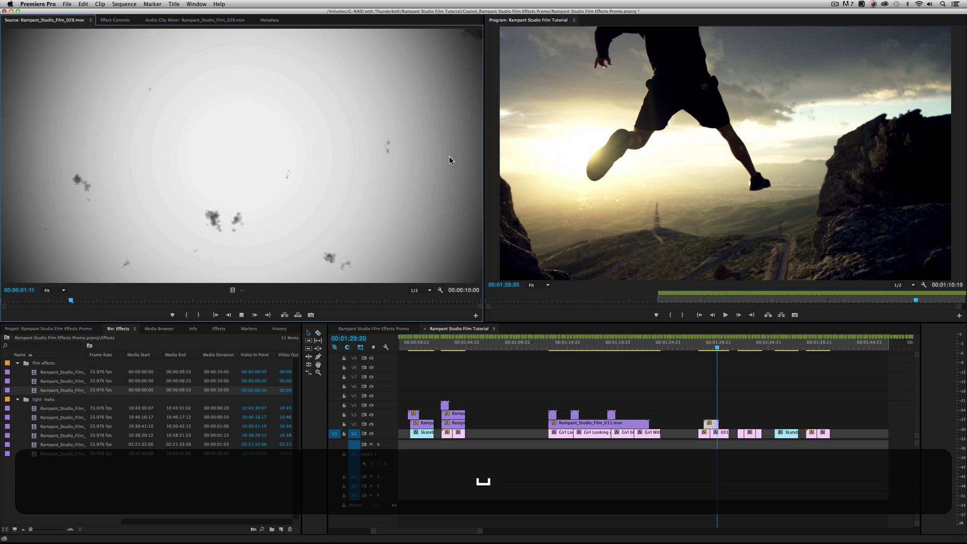
pyautogui.press('space')
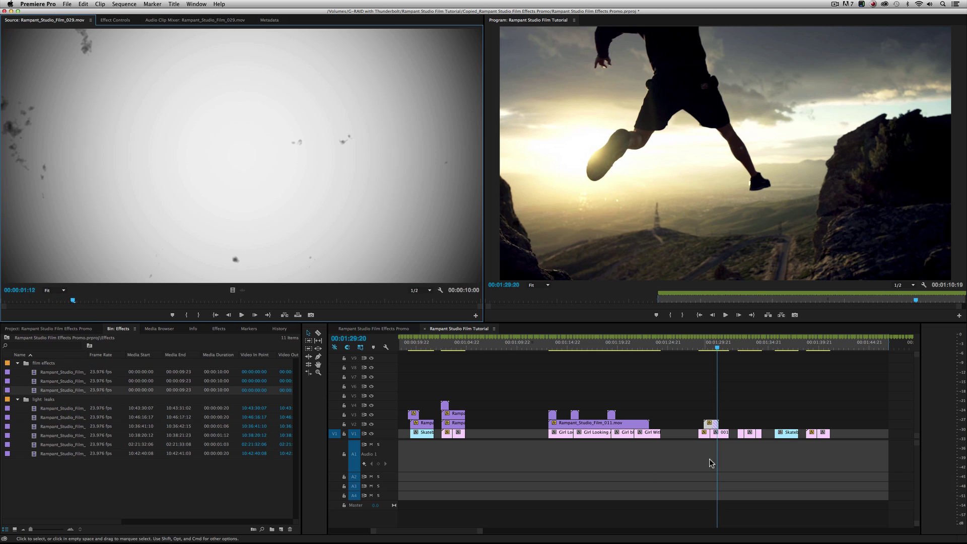
pyautogui.moveTo(712, 428); pyautogui.dragTo(712, 415)
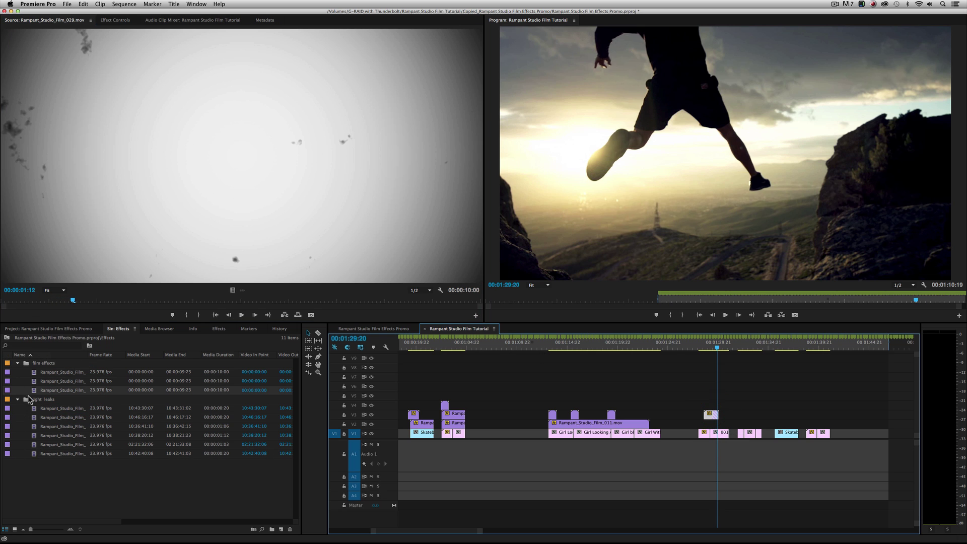
# - Lay Film_029 on V2 over the jump shot, trimmed to about three seconds
pyautogui.moveTo(35, 393); pyautogui.dragTo(700, 423)
pyautogui.moveTo(798, 423); pyautogui.dragTo(727, 418)
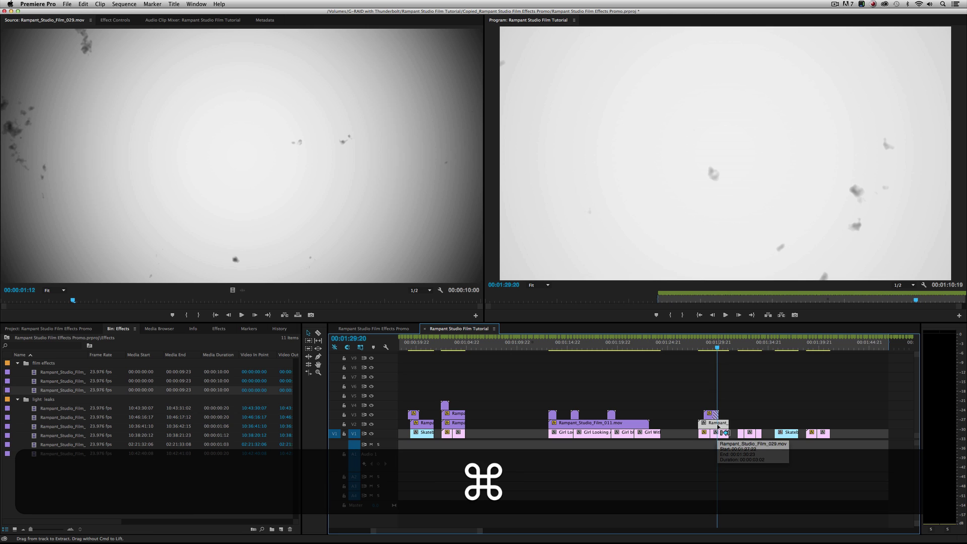
pyautogui.press('super+v')
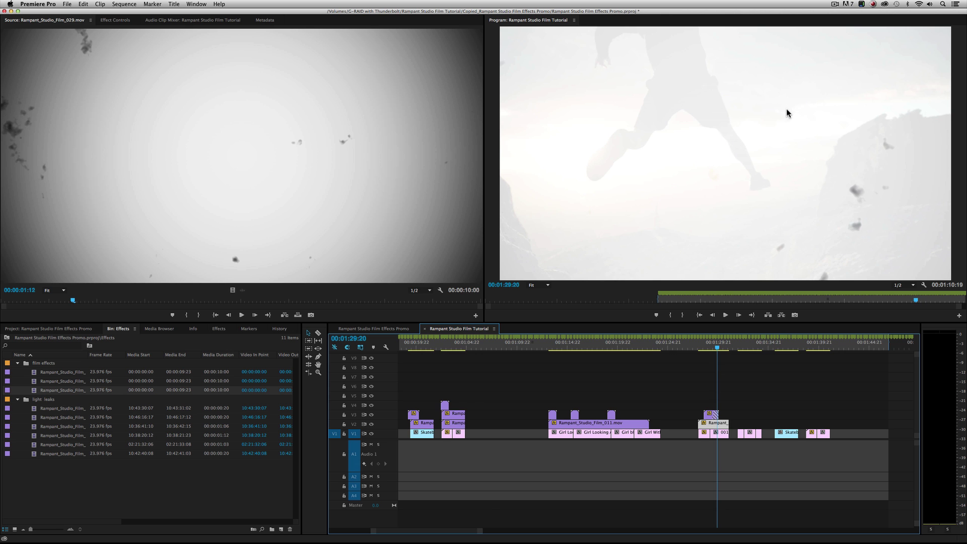
pyautogui.press('super+z')
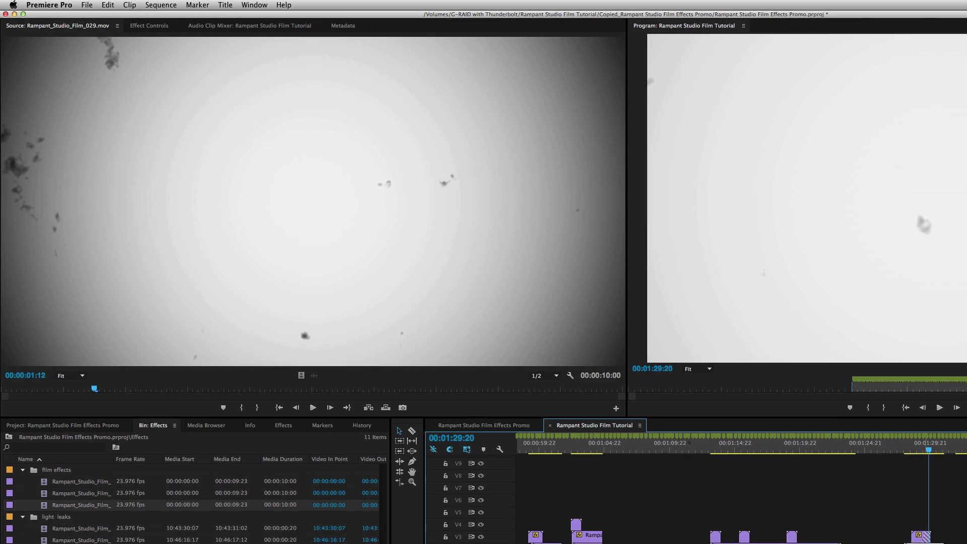
# - Set Film_029's Opacity blend mode to Multiply and play back from 00:01:29:00
pyautogui.press('f')
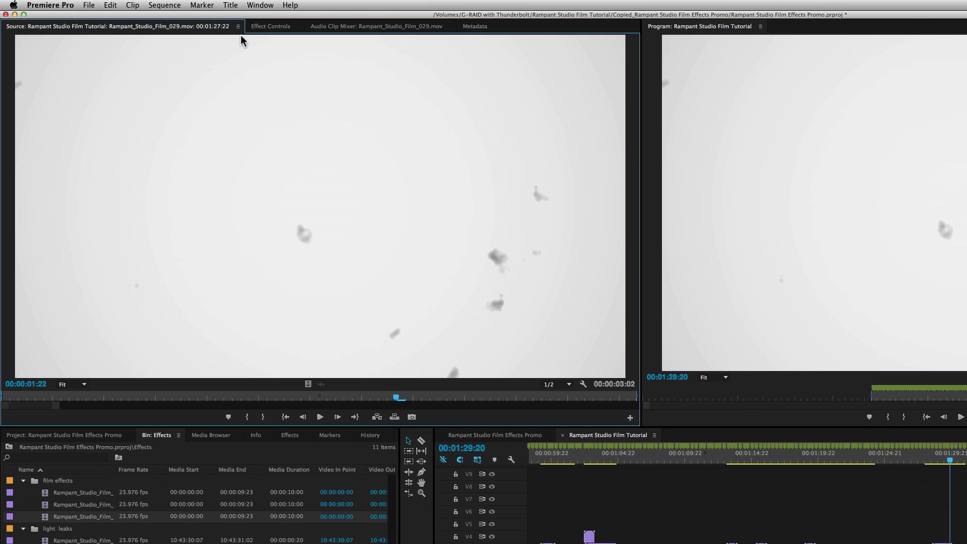
pyautogui.click(268, 26)
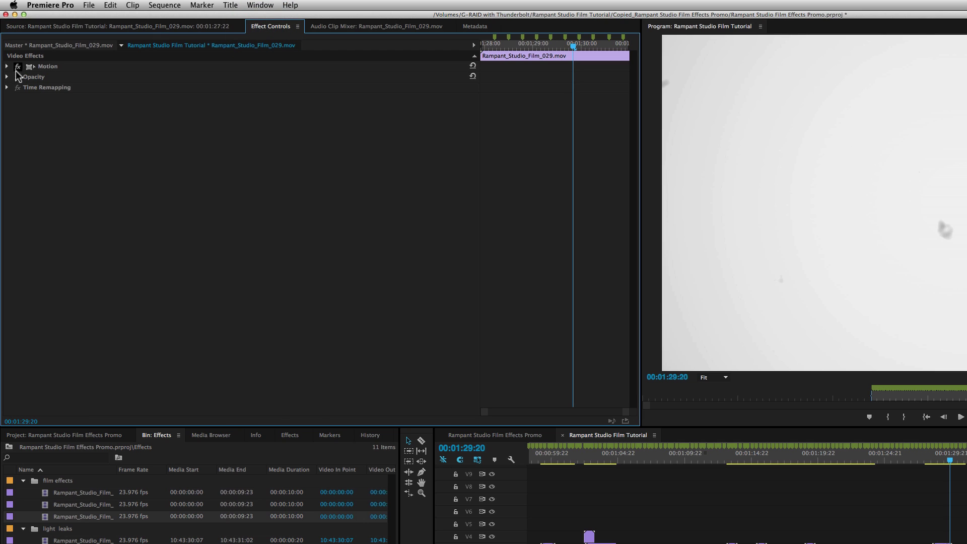
pyautogui.click(7, 77)
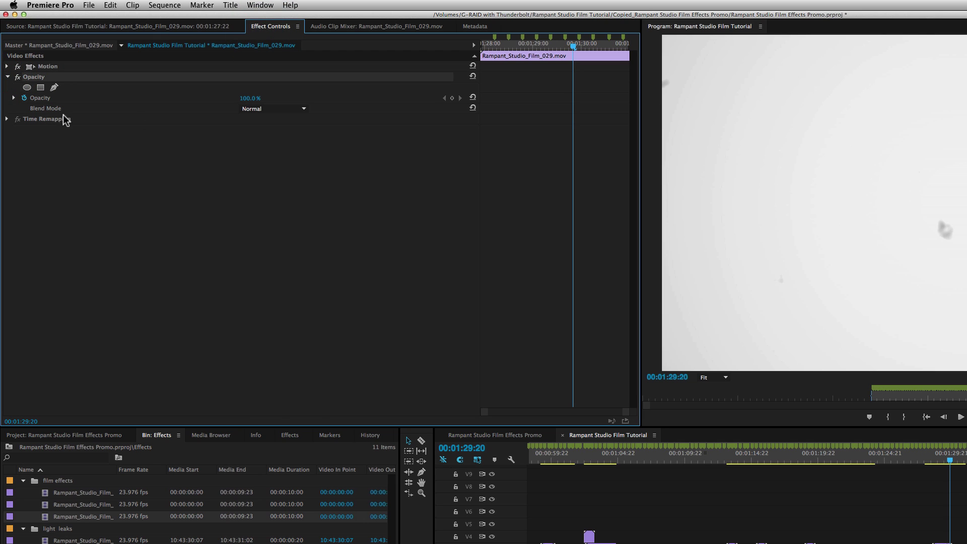
pyautogui.click(263, 111)
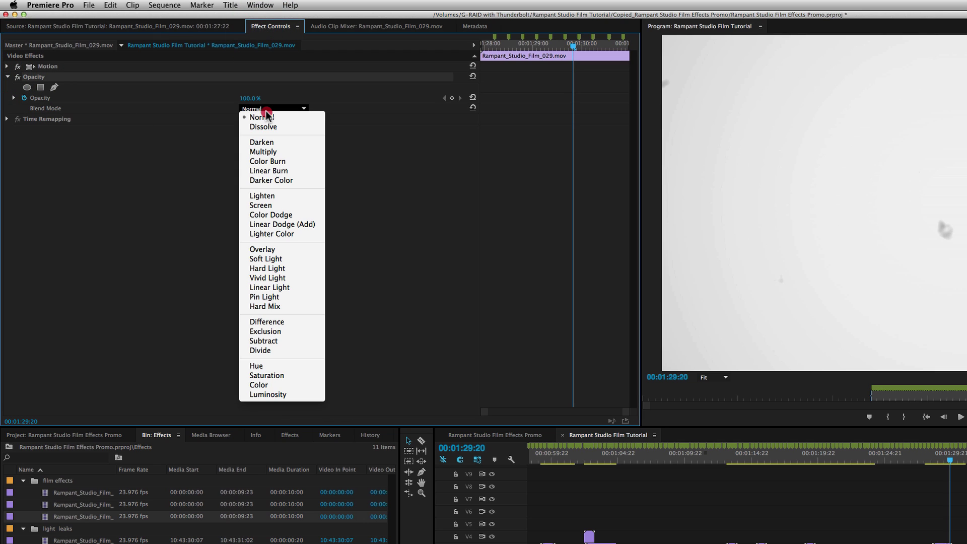
pyautogui.click(302, 151)
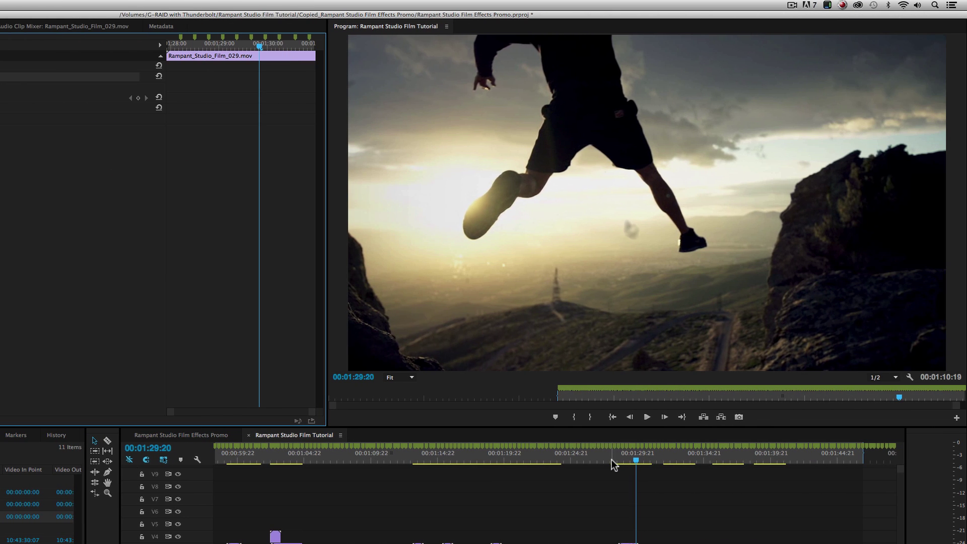
pyautogui.click(613, 464)
pyautogui.press('space')
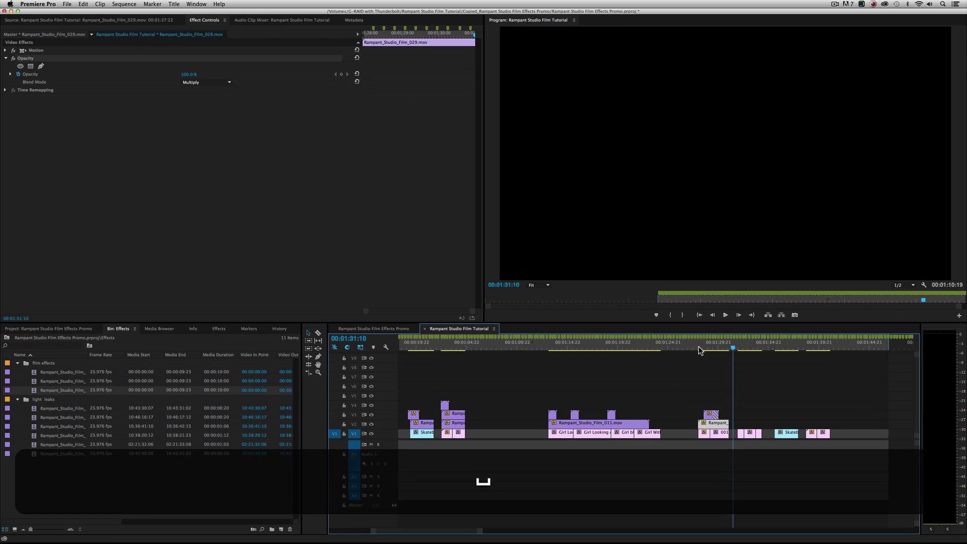
pyautogui.click(672, 457)
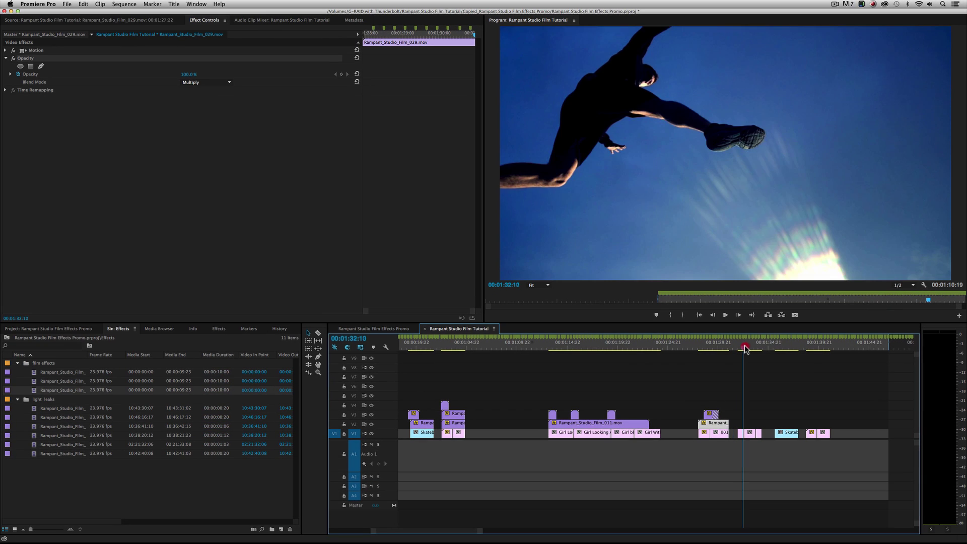
pyautogui.moveTo(746, 348)
pyautogui.mouseDown()
pyautogui.moveTo(786, 351)
pyautogui.moveTo(743, 347)
pyautogui.mouseUp()
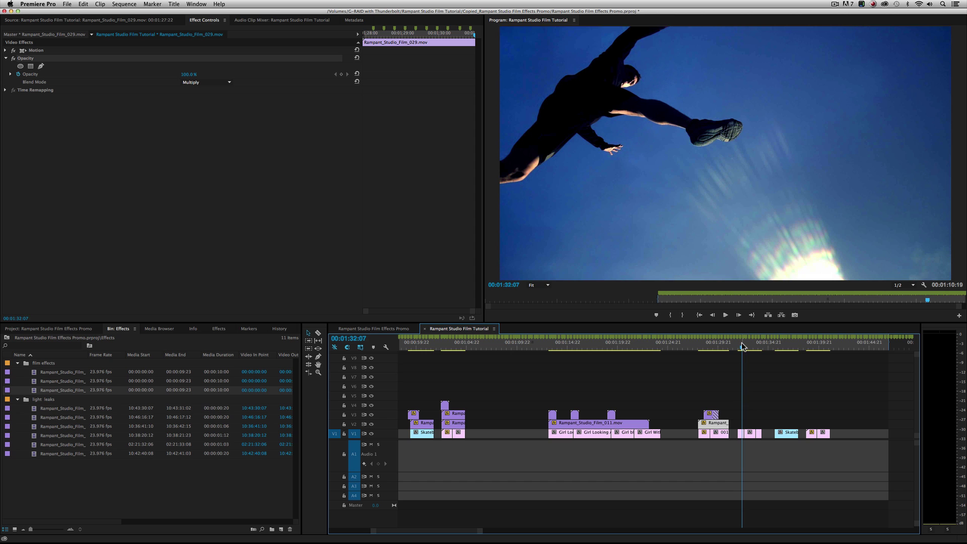
# - Place Rampant_Studio_Film_011 on V2 over the jumping shot and shorten it
pyautogui.moveTo(66, 380); pyautogui.dragTo(735, 426)
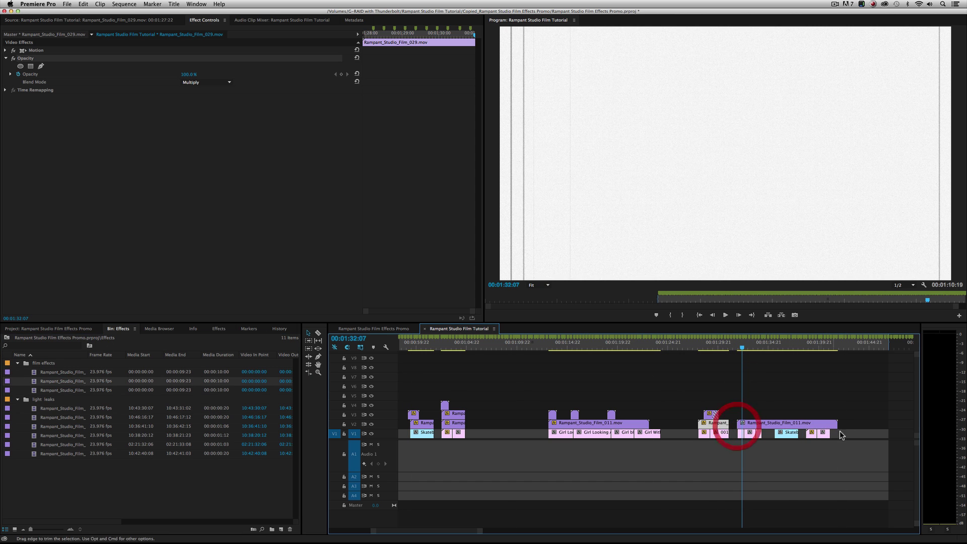
pyautogui.moveTo(837, 424); pyautogui.dragTo(762, 416)
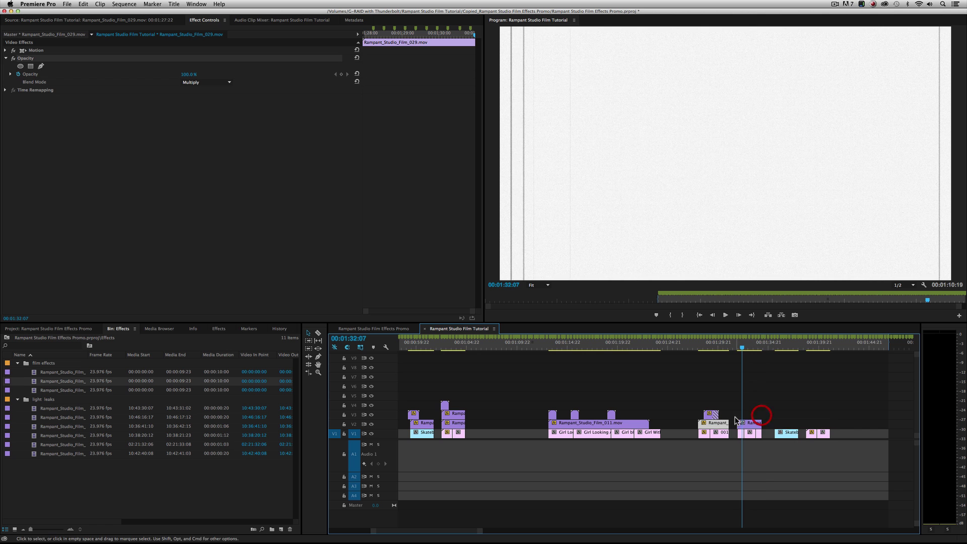
pyautogui.click(750, 426)
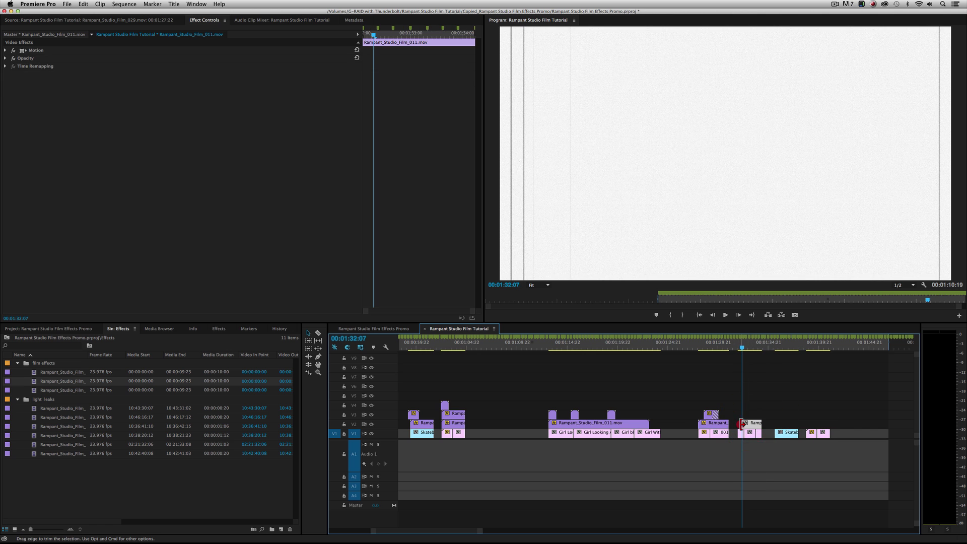
pyautogui.click(749, 427)
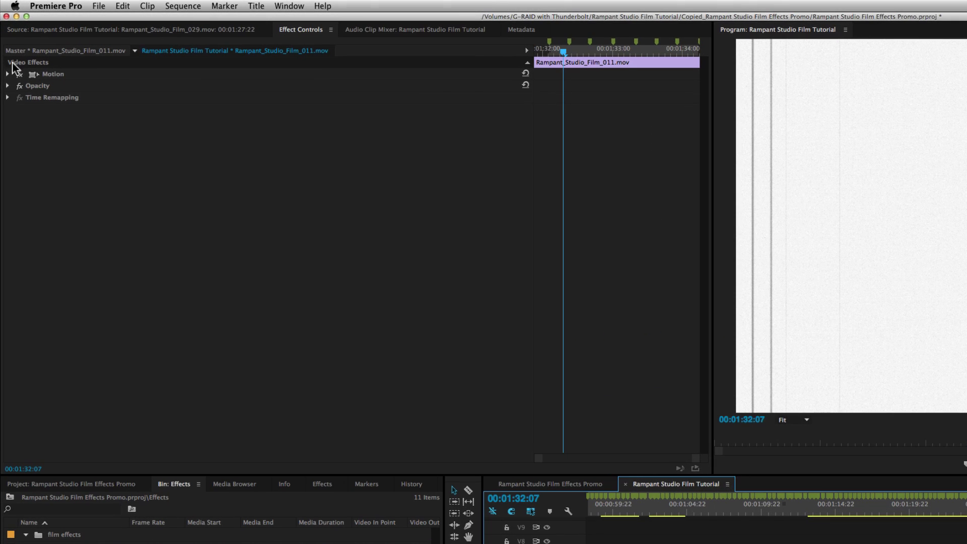
# - Set Film_011's blend mode to Multiply and save the project
pyautogui.click(8, 86)
pyautogui.click(277, 121)
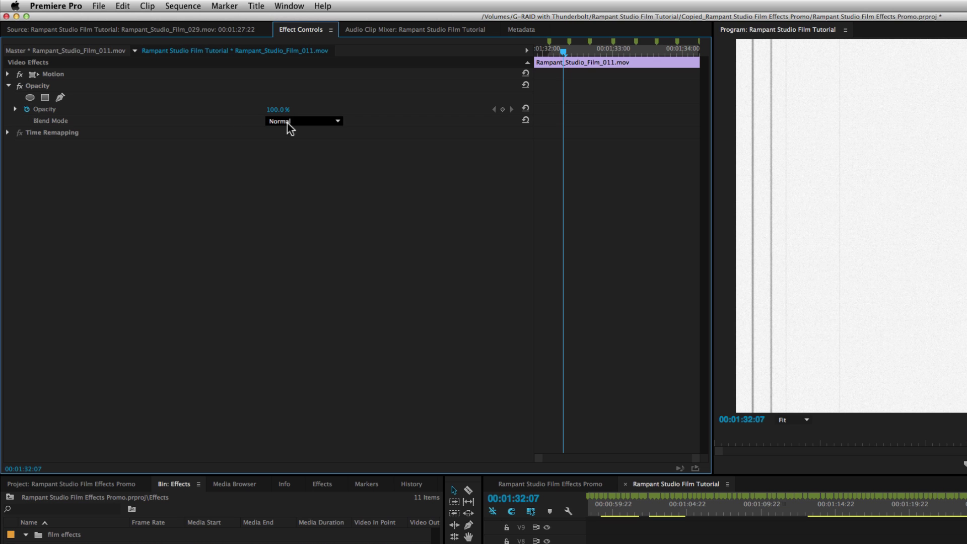
pyautogui.click(292, 169)
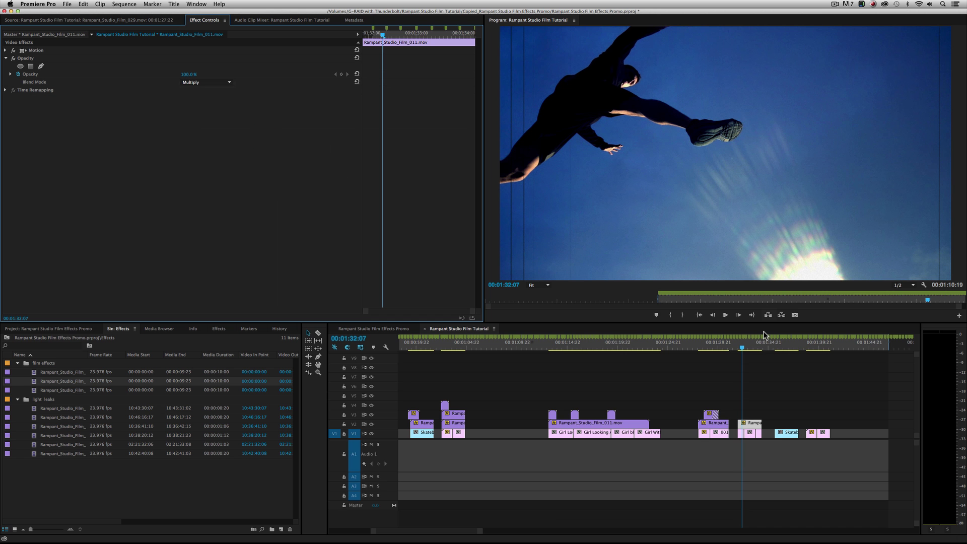
pyautogui.press('cmd+s')
pyautogui.press('super+s')
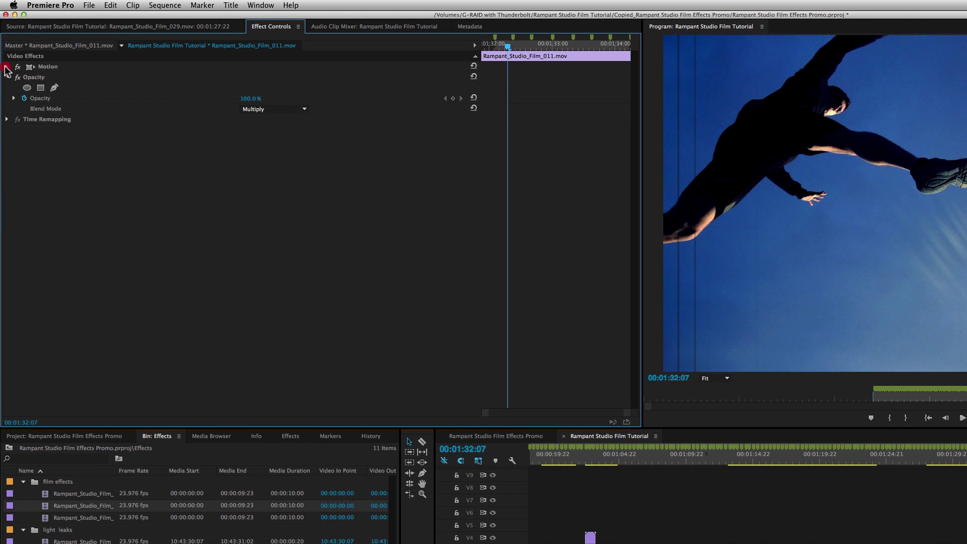
# - Scale the Film_011 overlay to about half and shift its Position X to 674, previewing playback
pyautogui.click(7, 66)
pyautogui.moveTo(248, 88); pyautogui.dragTo(201, 88)
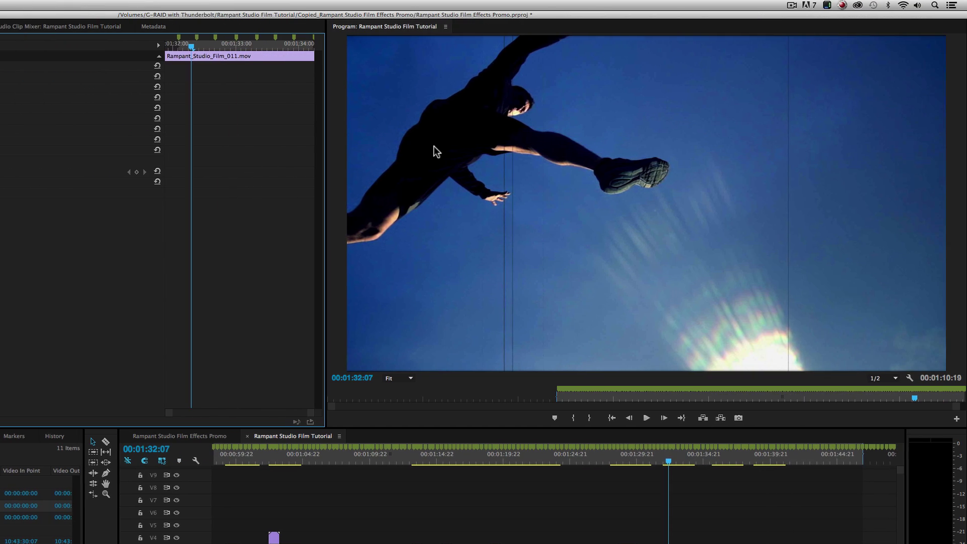
pyautogui.press('space')
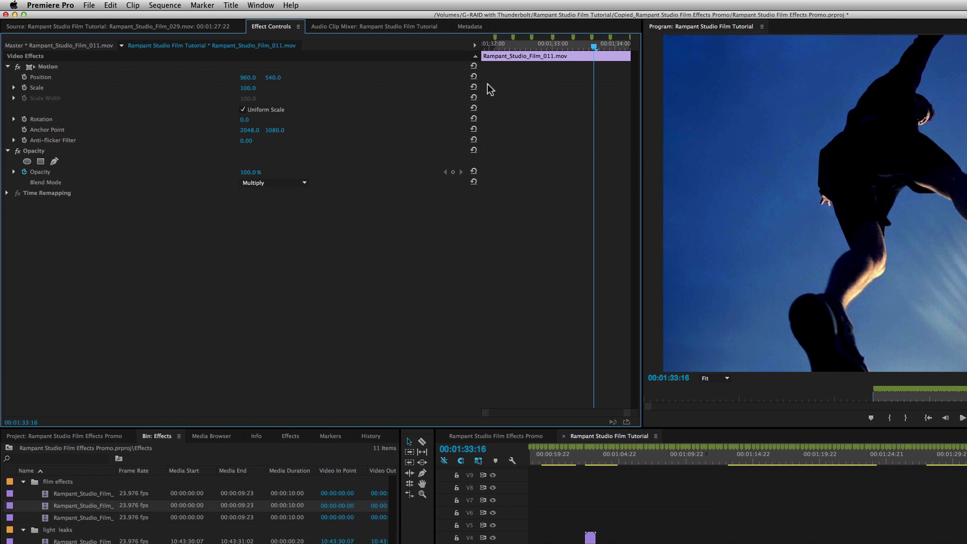
pyautogui.moveTo(249, 77); pyautogui.dragTo(347, 78)
pyautogui.press('space')
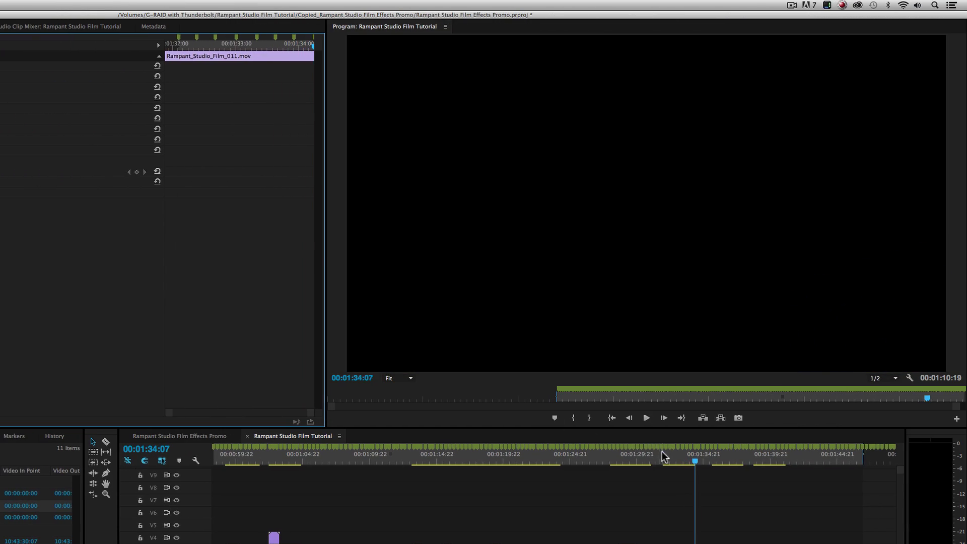
pyautogui.click(670, 456)
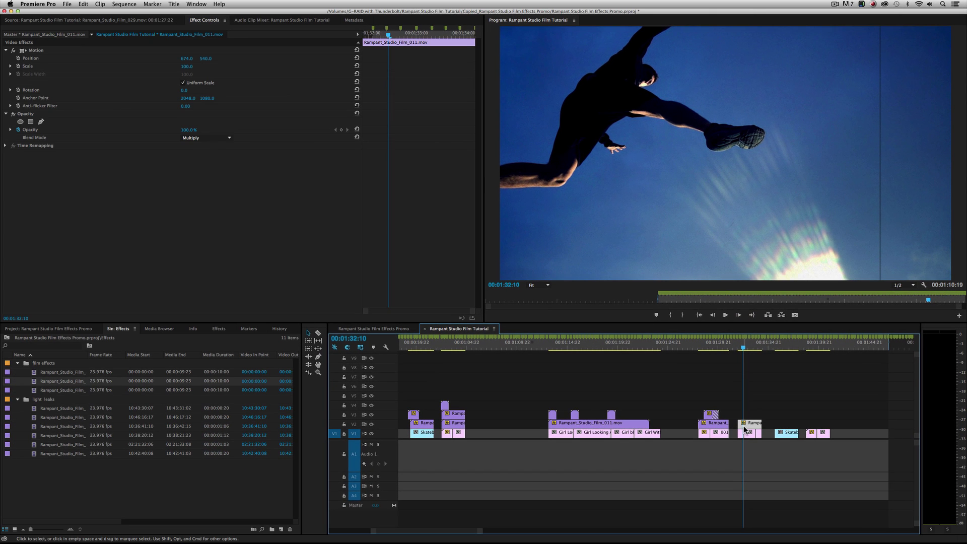
pyautogui.click(744, 425)
# - Duplicate the overlay onto V3, set its Position X to -1.0, and slide it 9 frames earlier
pyautogui.moveTo(751, 429); pyautogui.dragTo(749, 413)
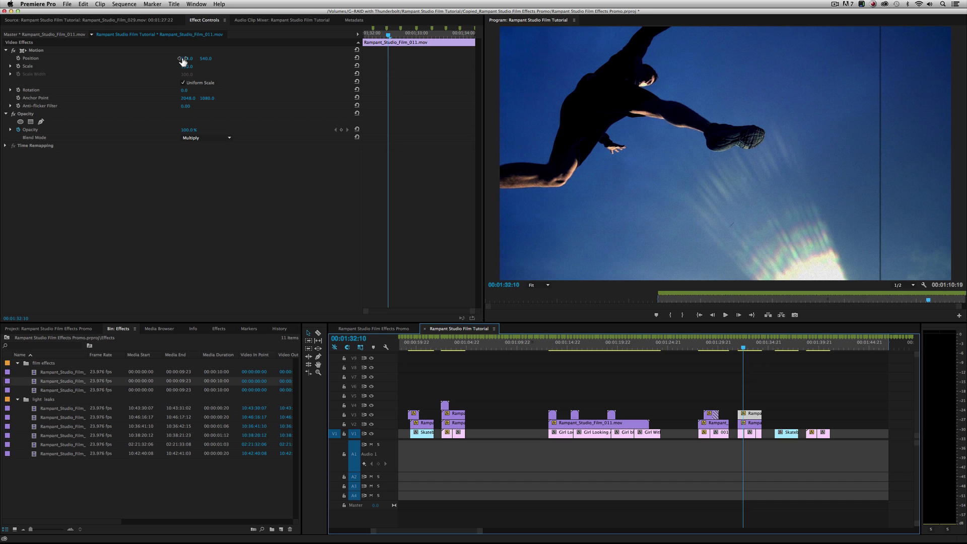
pyautogui.moveTo(186, 59); pyautogui.dragTo(148, 64)
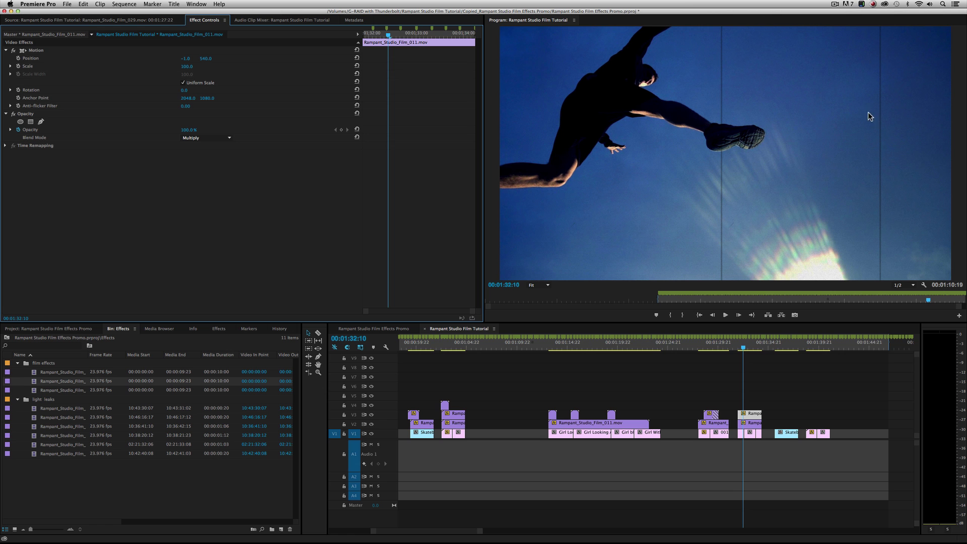
pyautogui.press('space')
pyautogui.press('space')
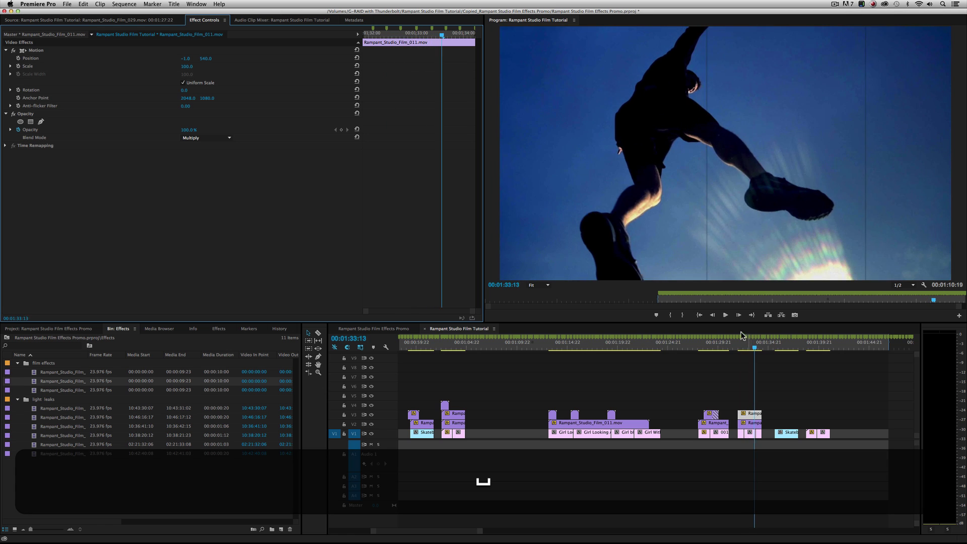
pyautogui.click(745, 349)
pyautogui.press('space')
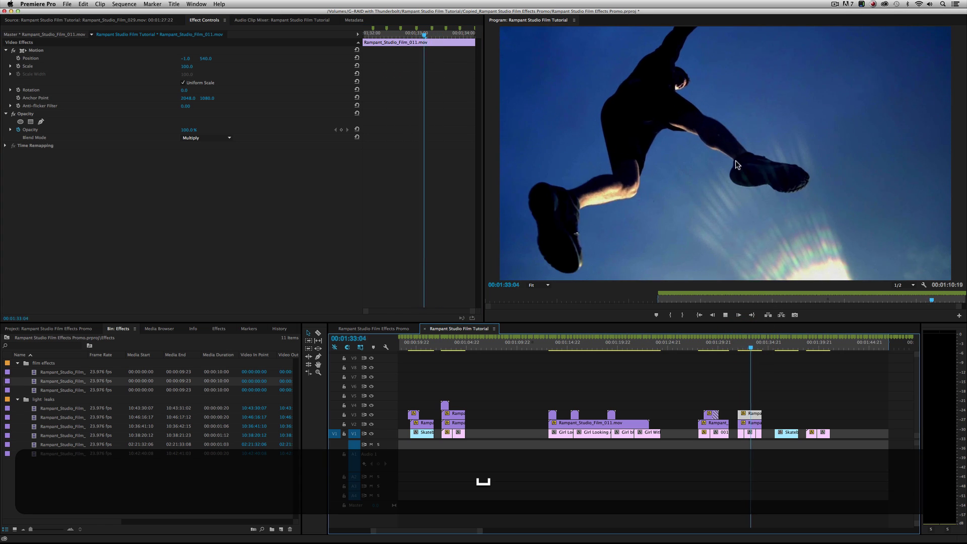
pyautogui.click(742, 347)
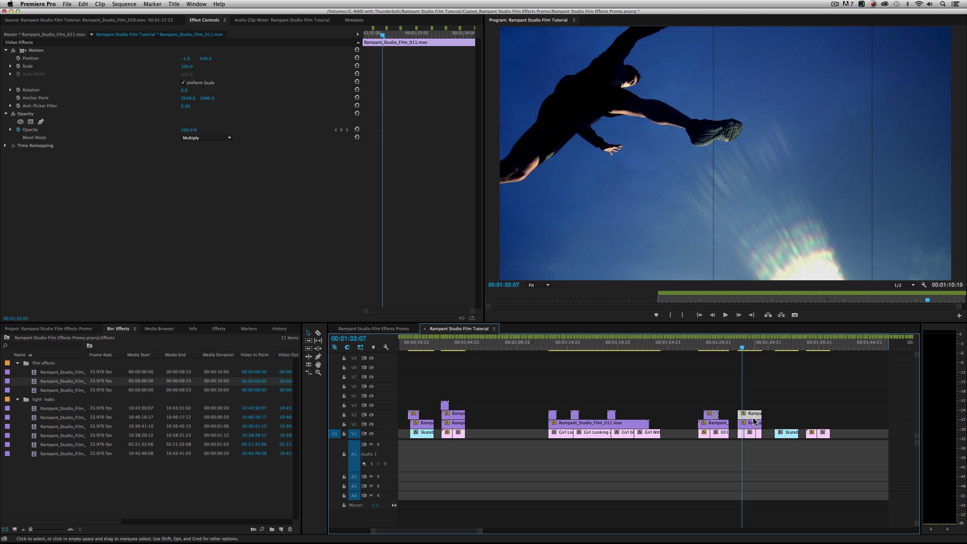
pyautogui.moveTo(753, 416); pyautogui.dragTo(747, 416)
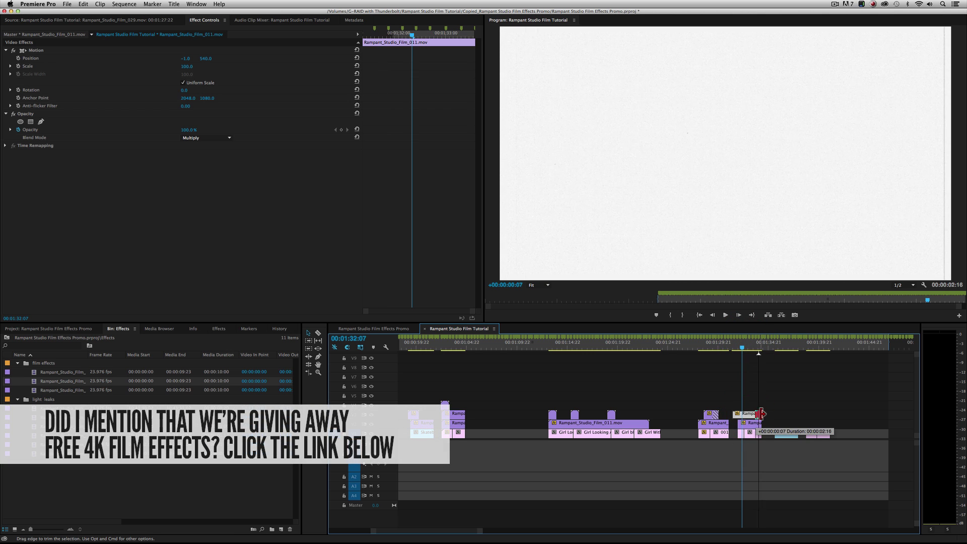
# - Trim the V3 copy's start, scale it to 67 at Position X 552, and play back
pyautogui.moveTo(733, 413); pyautogui.dragTo(739, 413)
pyautogui.click(736, 346)
pyautogui.press('space')
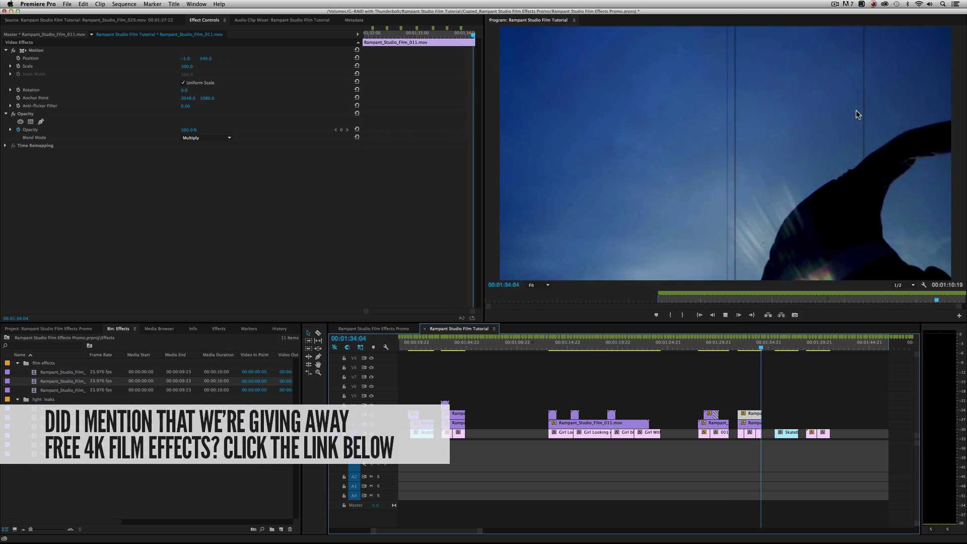
pyautogui.press('space')
pyautogui.click(746, 345)
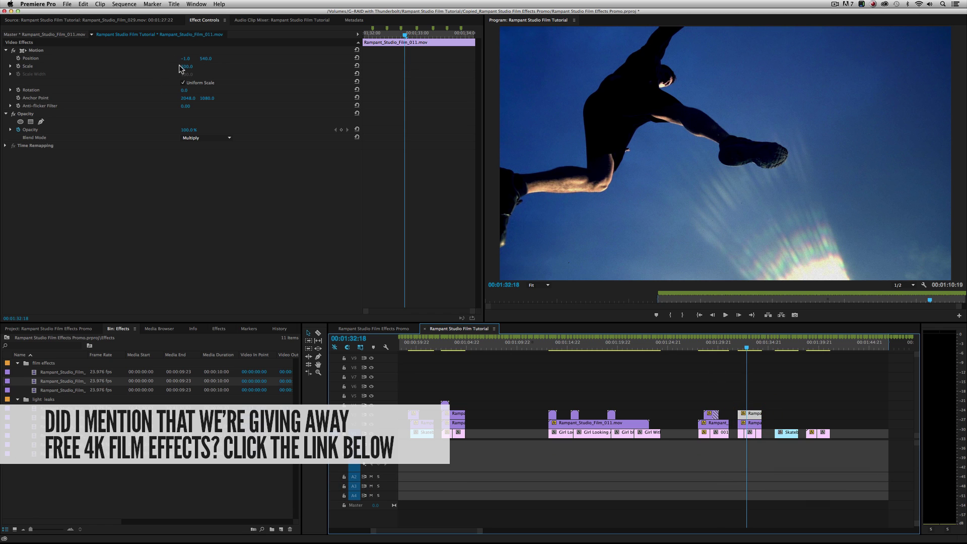
pyautogui.moveTo(180, 68); pyautogui.dragTo(222, 59)
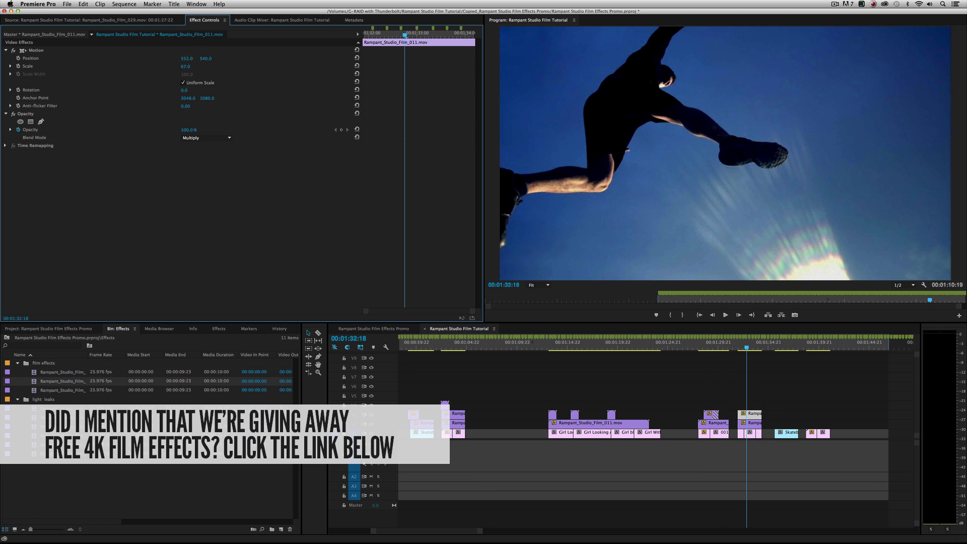
pyautogui.click(736, 347)
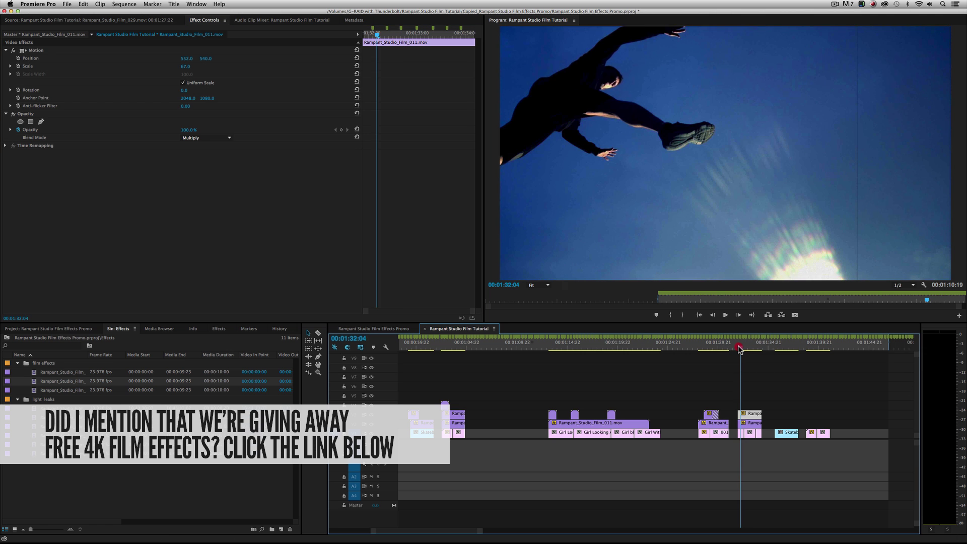
pyautogui.press('space')
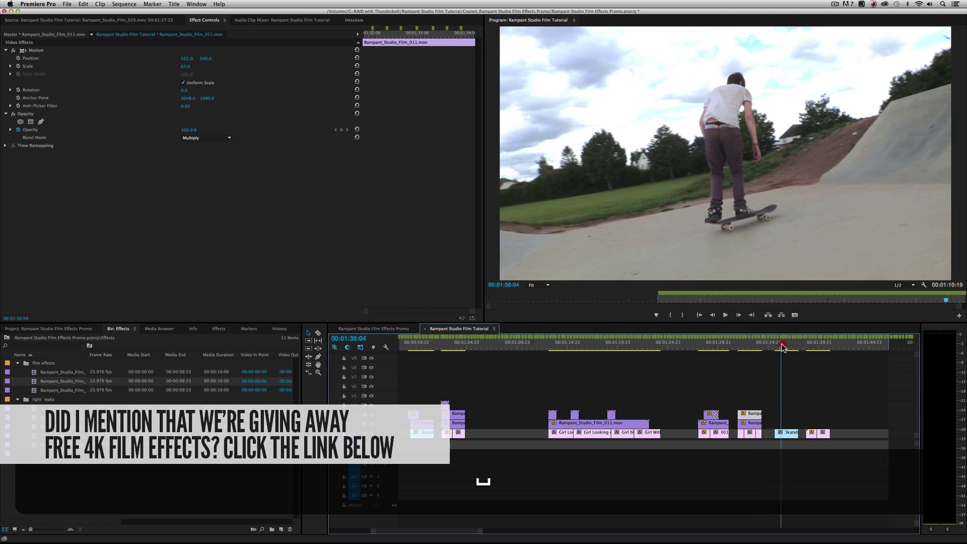
pyautogui.press('space')
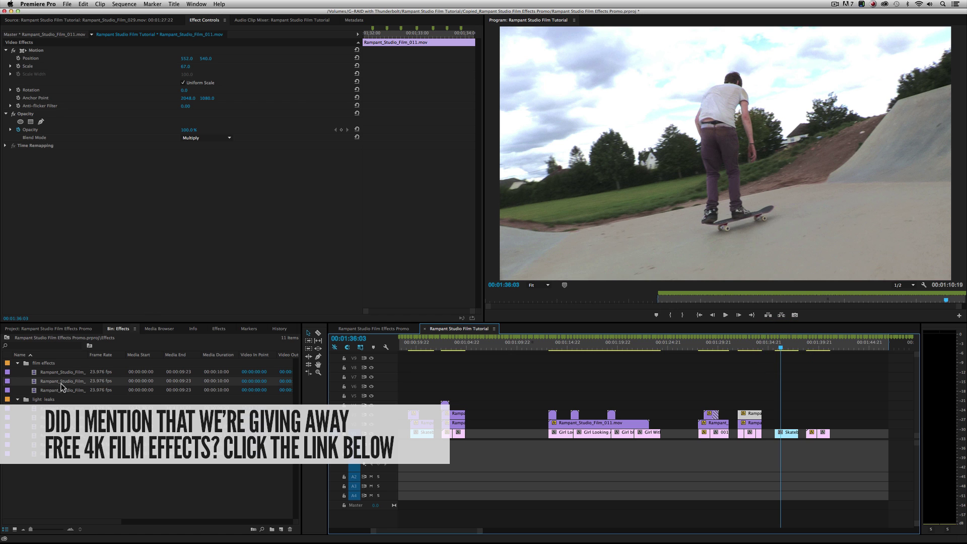
# - Preview Film_029 and Film_009, then lay Film_029 above the skate clip with its start trimmed
pyautogui.doubleClick(64, 390)
pyautogui.press('space')
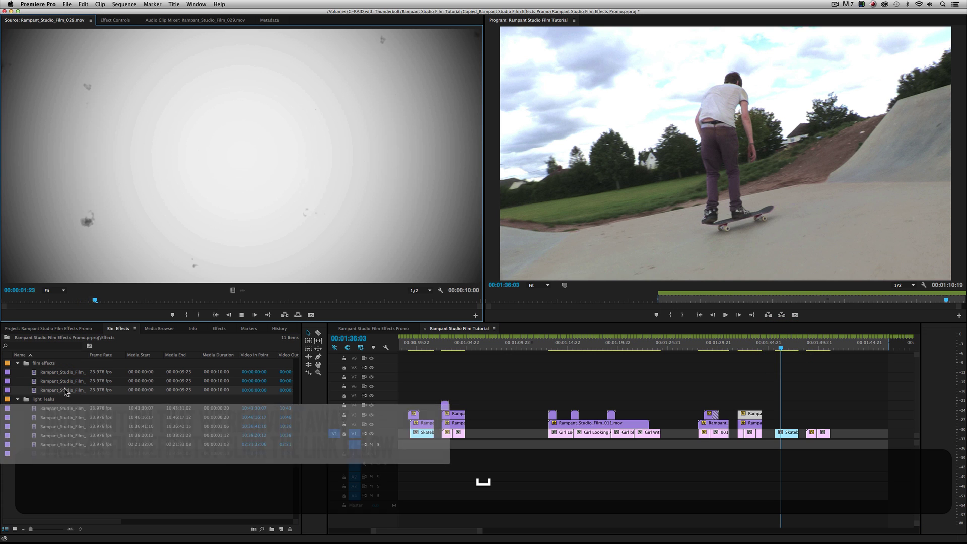
pyautogui.doubleClick(66, 373)
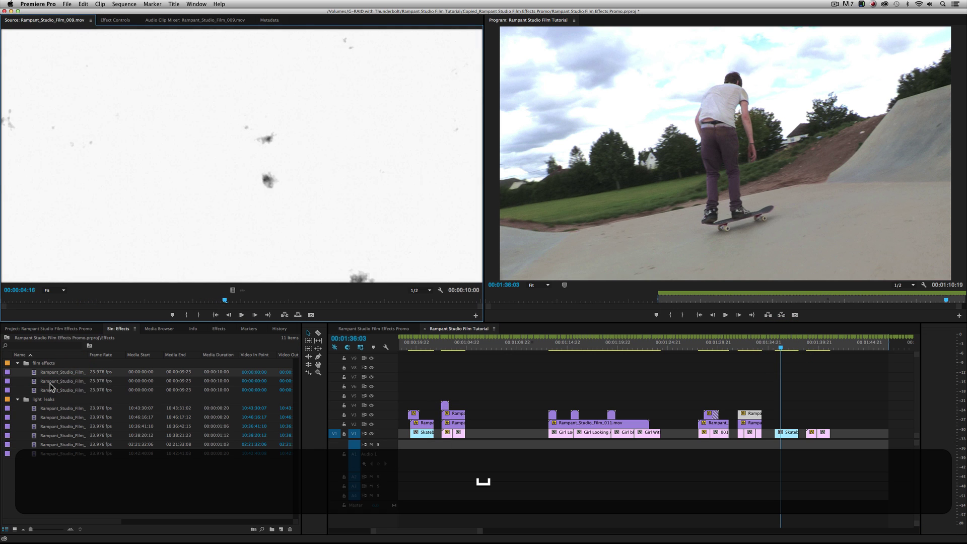
pyautogui.moveTo(50, 387); pyautogui.dragTo(776, 424)
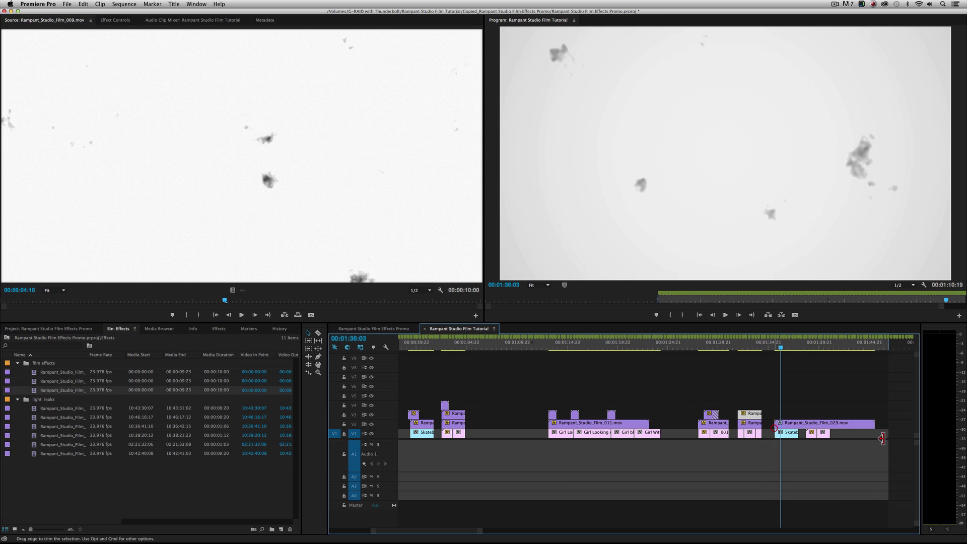
pyautogui.moveTo(776, 423); pyautogui.dragTo(799, 420)
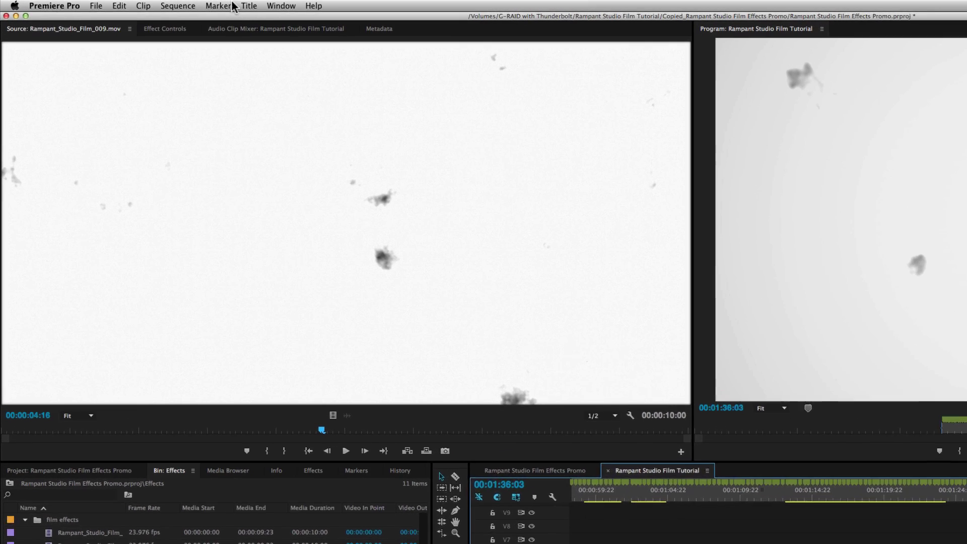
# - Set Film_029's Opacity blend mode to Multiply and play the skate clip back
pyautogui.click(121, 22)
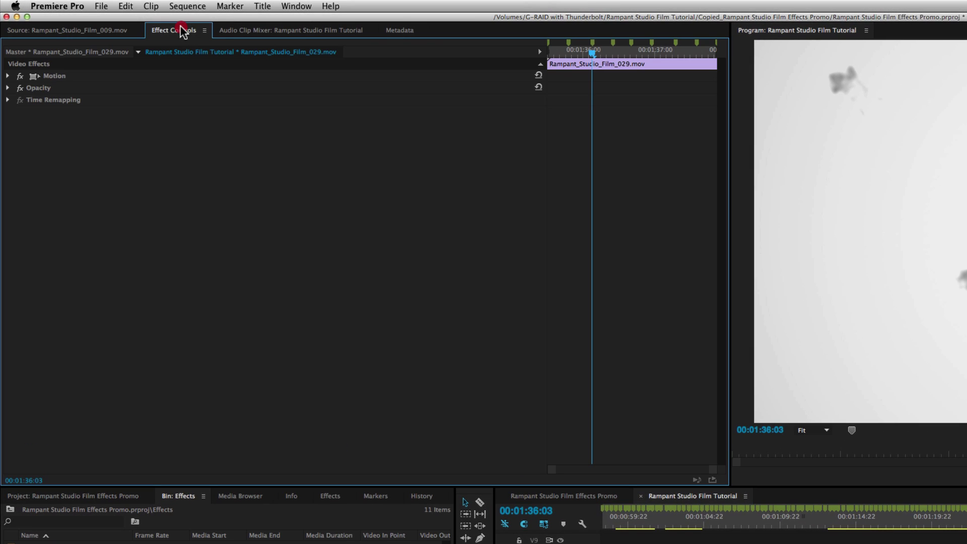
pyautogui.click(8, 88)
pyautogui.click(292, 124)
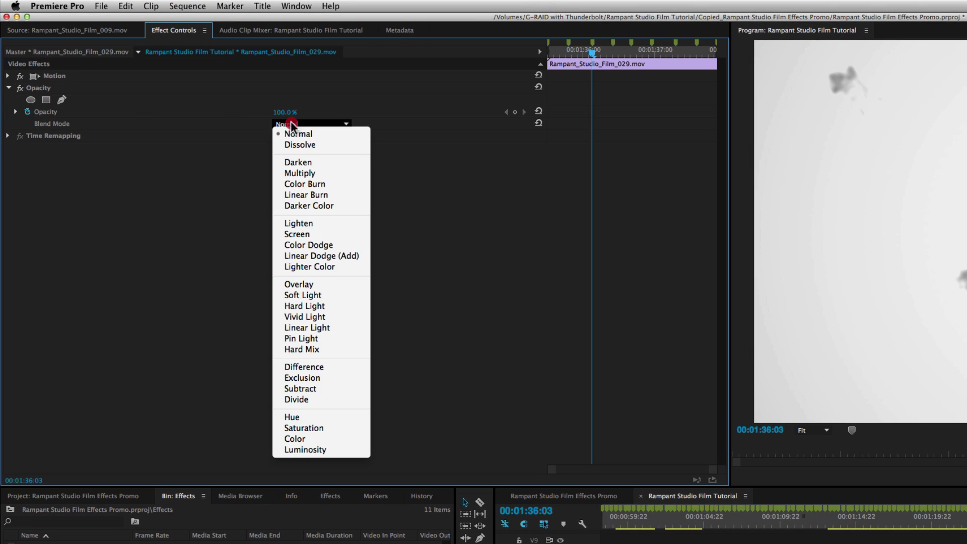
pyautogui.click(297, 173)
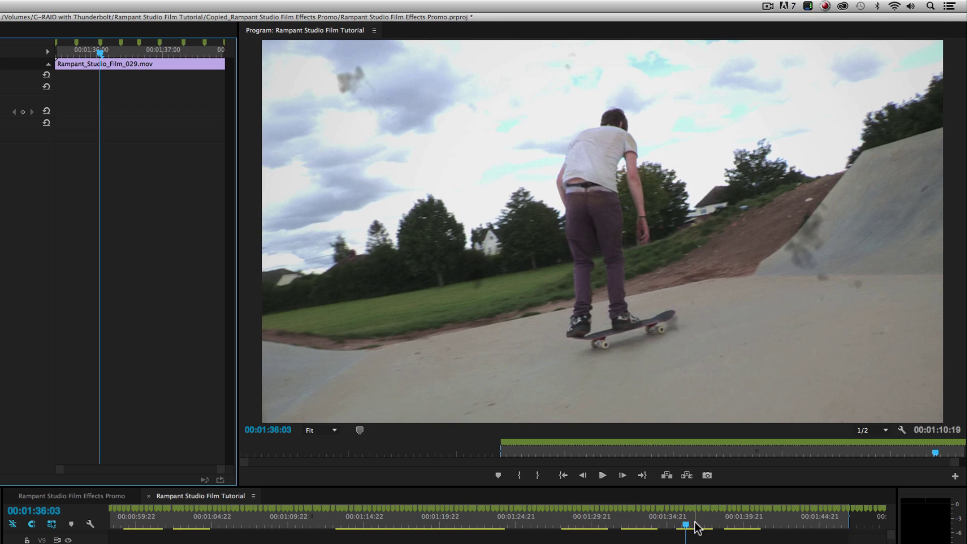
pyautogui.click(680, 529)
pyautogui.press('space')
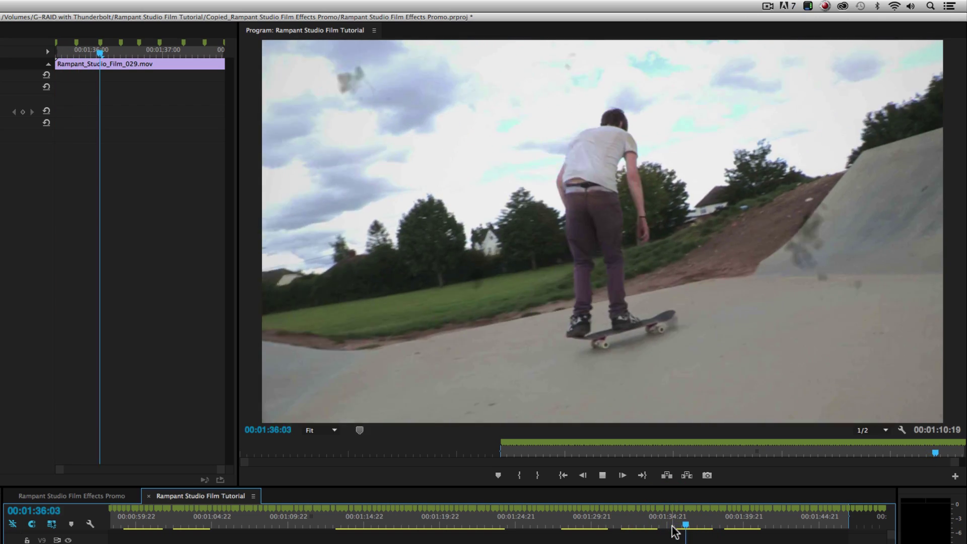
pyautogui.press('space')
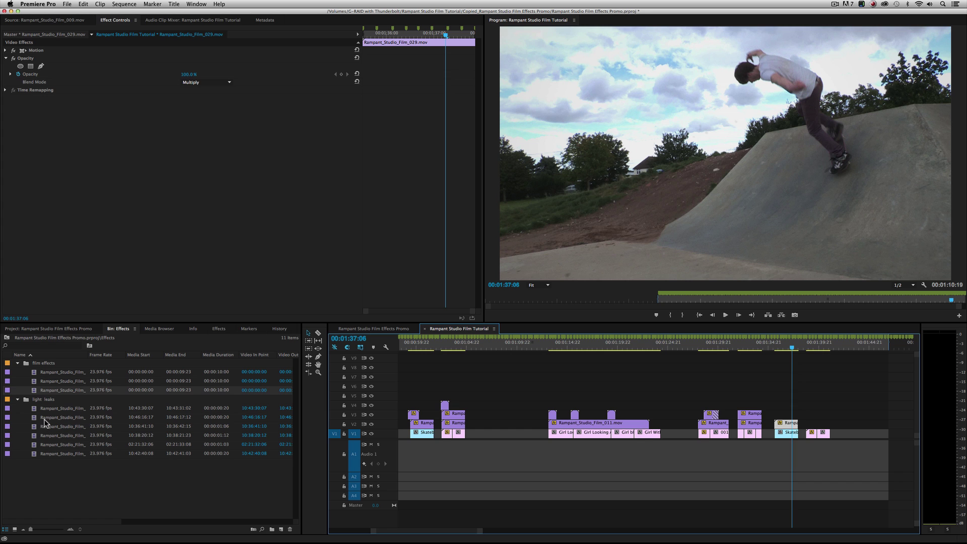
# - Preview light-leak clips and place Leaks_079 on V3 above the final skate shot
pyautogui.doubleClick(44, 419)
pyautogui.press('space')
pyautogui.press('space')
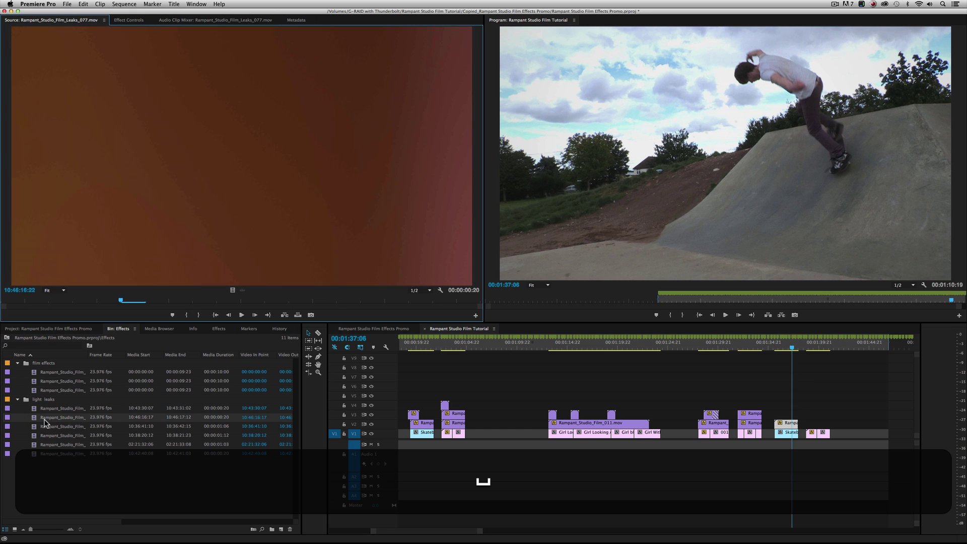
pyautogui.doubleClick(56, 426)
pyautogui.press('space')
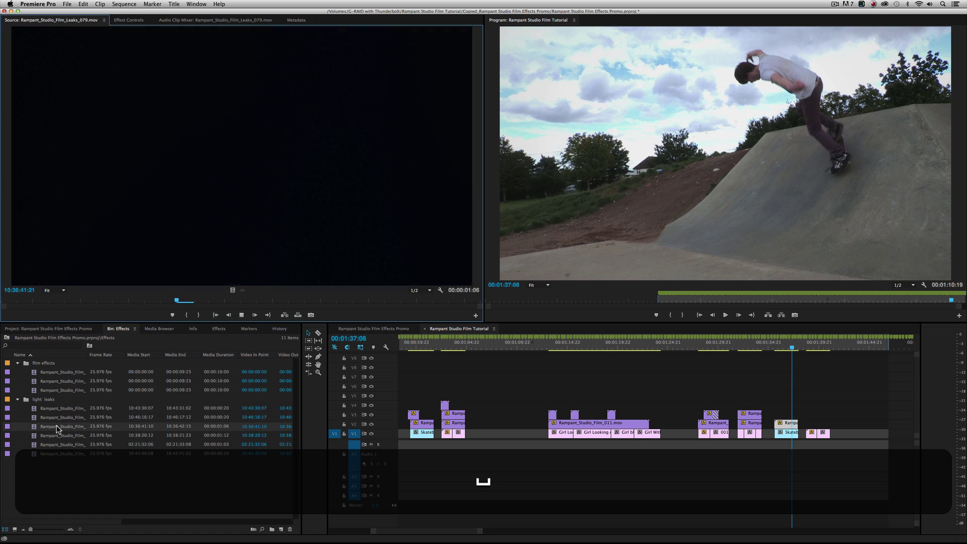
pyautogui.moveTo(36, 429); pyautogui.dragTo(778, 416)
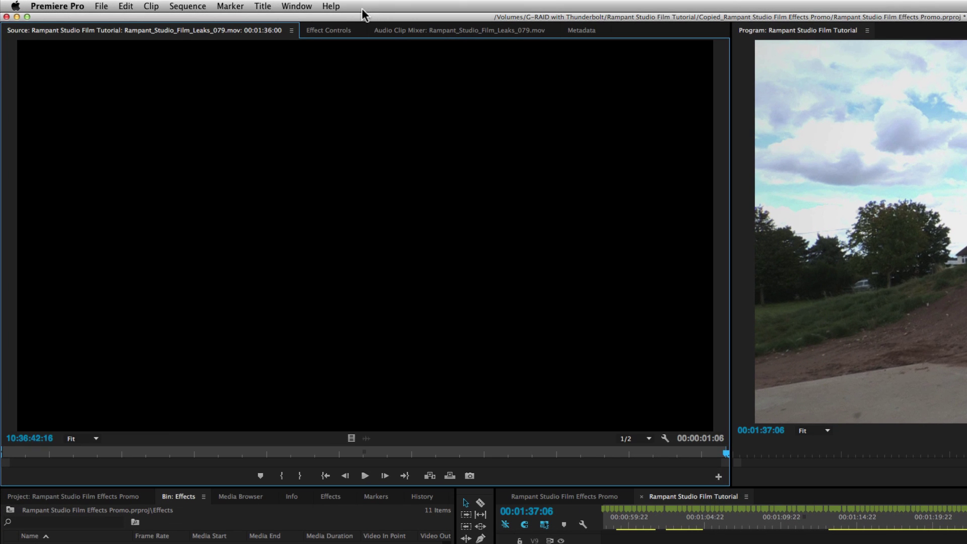
# - Set Leaks_079's Opacity blend mode to Screen and play back the result
pyautogui.click(332, 30)
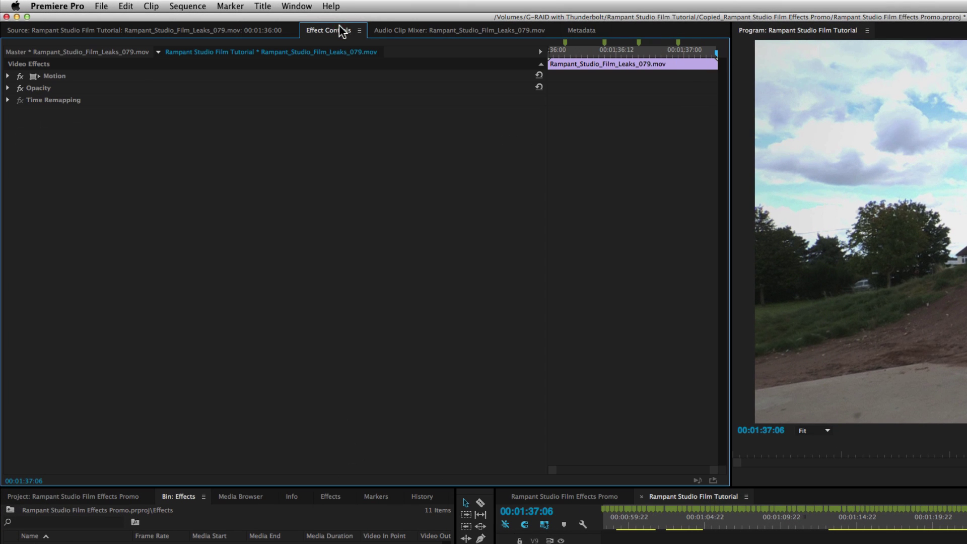
pyautogui.click(8, 89)
pyautogui.click(297, 125)
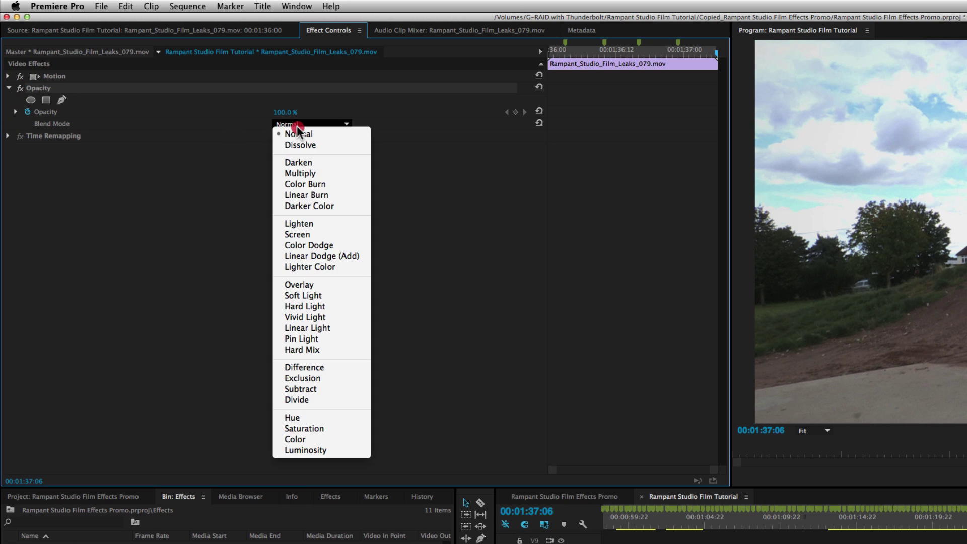
pyautogui.click(309, 234)
pyautogui.click(966, 527)
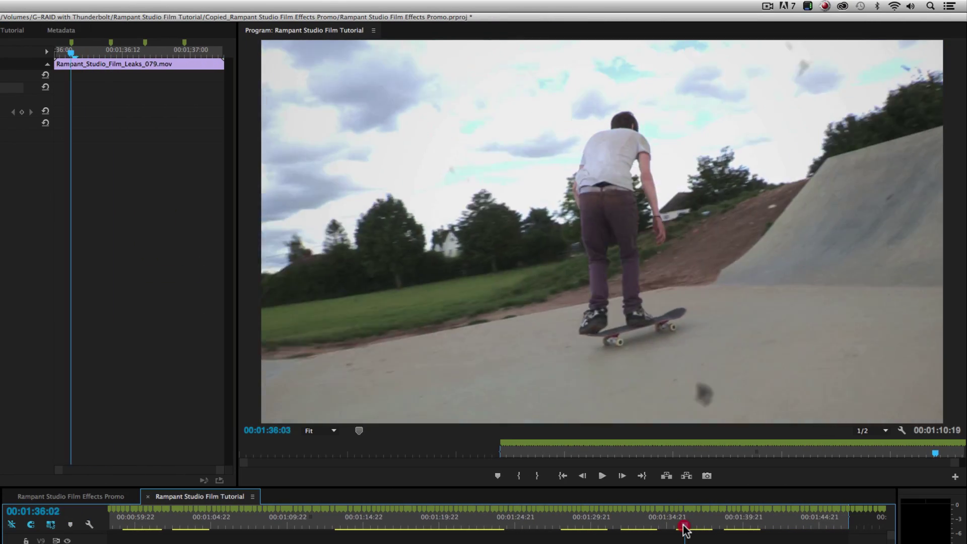
pyautogui.click(676, 526)
pyautogui.press('space')
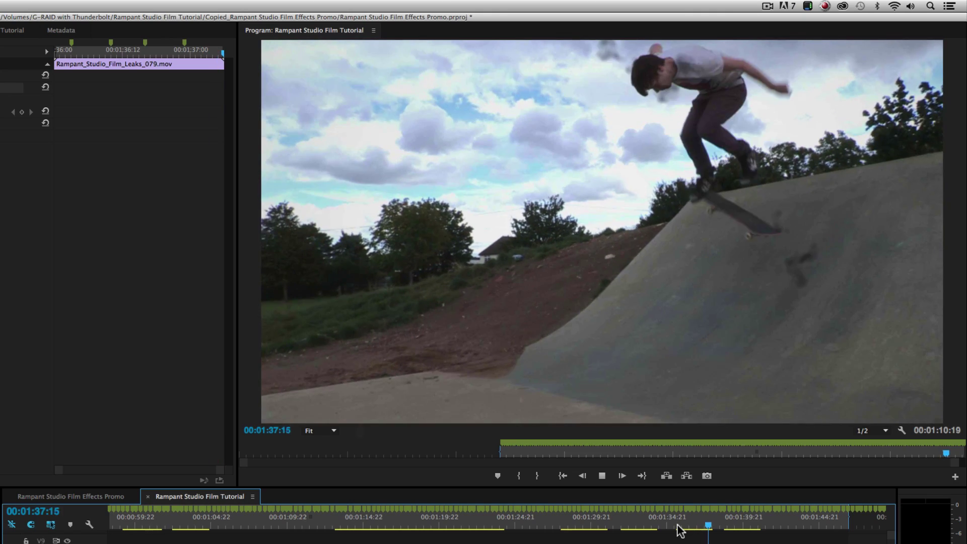
pyautogui.click(683, 526)
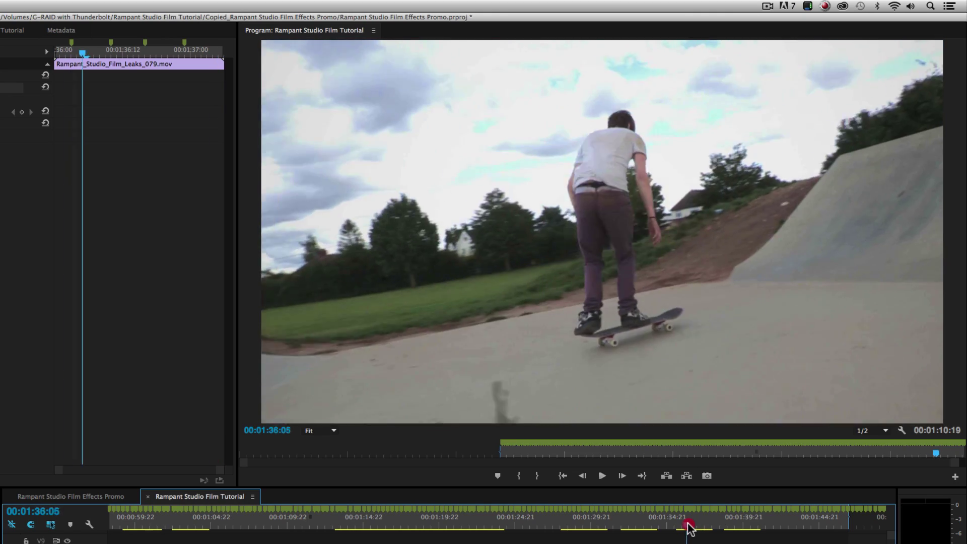
pyautogui.press('space')
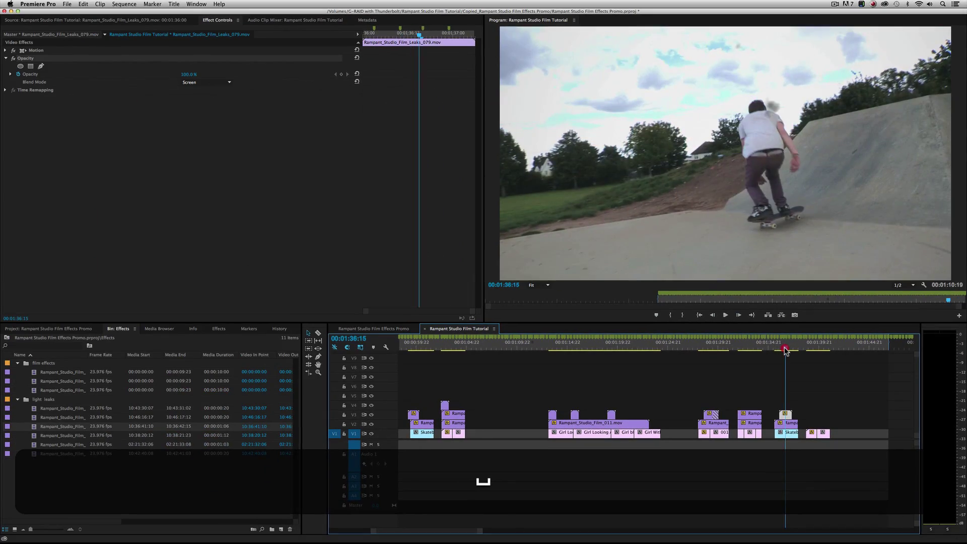
pyautogui.click(784, 347)
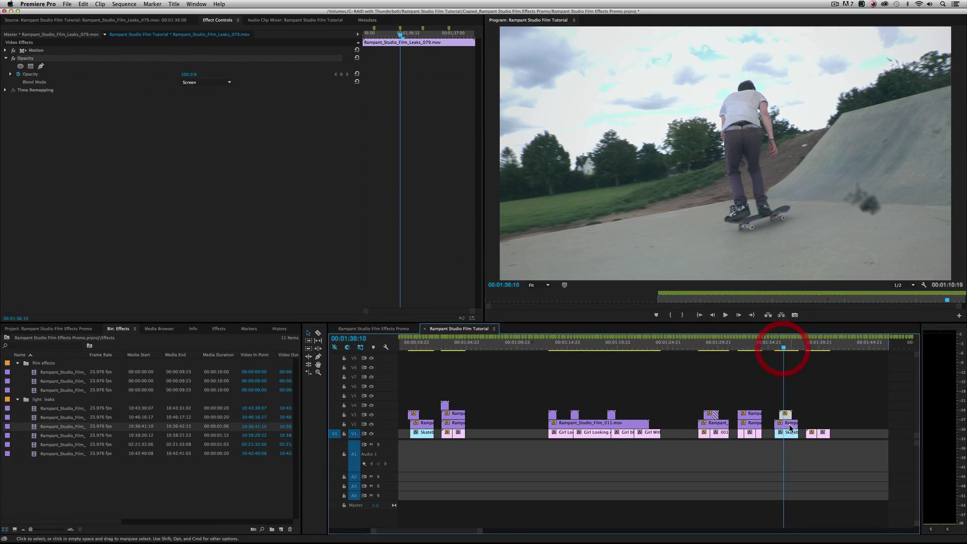
# - Duplicate the Leaks_079 clip onto V4 and play the two stacked leaks
pyautogui.moveTo(786, 415); pyautogui.dragTo(784, 406)
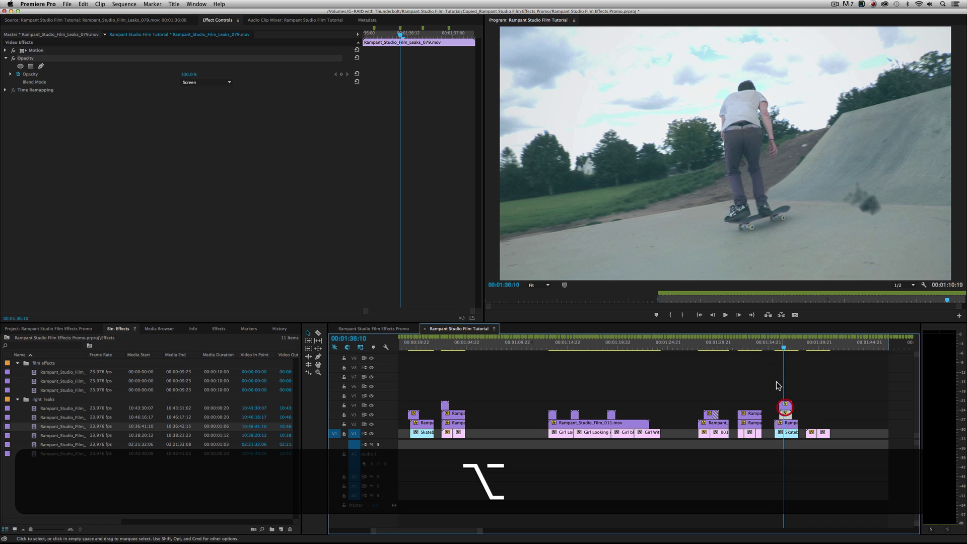
pyautogui.click(774, 349)
pyautogui.press('space')
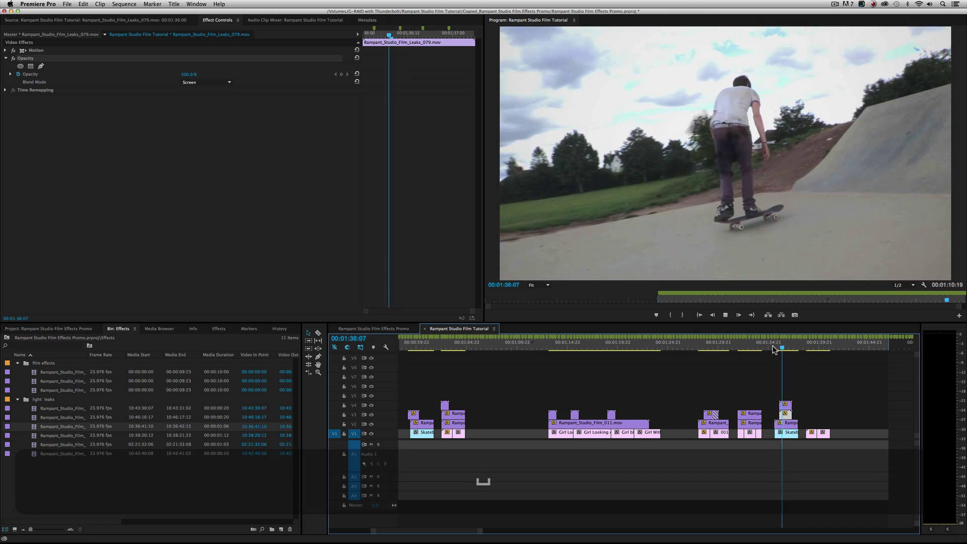
pyautogui.press('space')
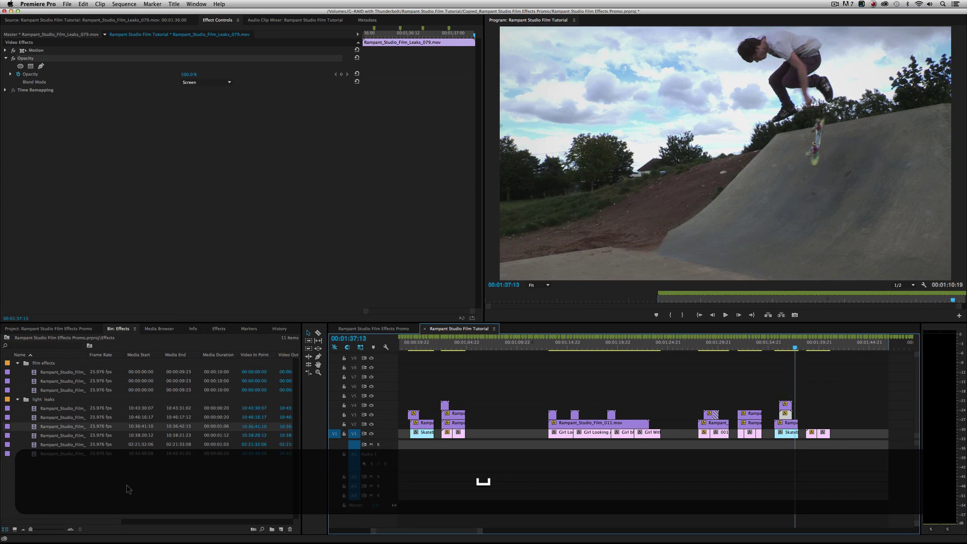
# - Preview Leaks_148 and Leaks_118, then place Leaks_118 on V5 above the other leaks
pyautogui.doubleClick(64, 453)
pyautogui.press('space')
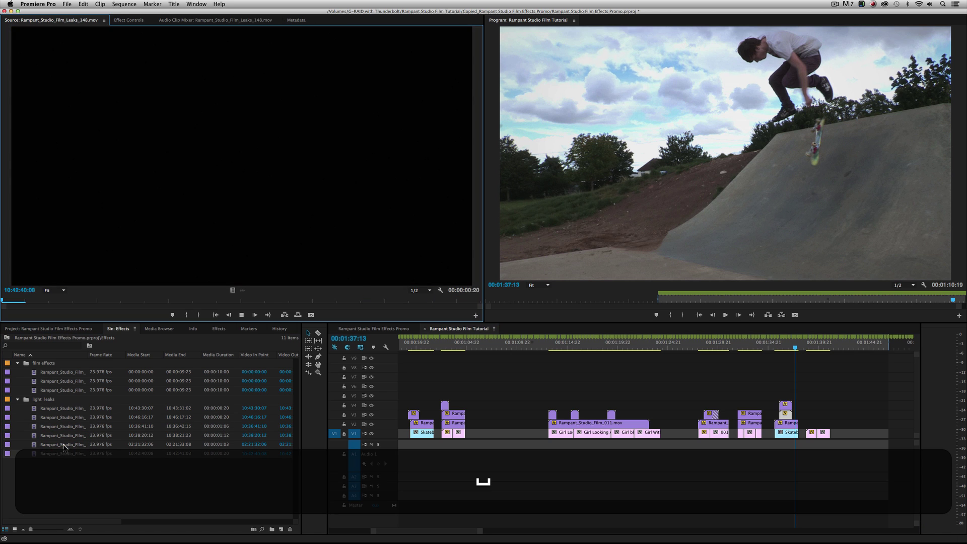
pyautogui.doubleClick(65, 445)
pyautogui.press('space')
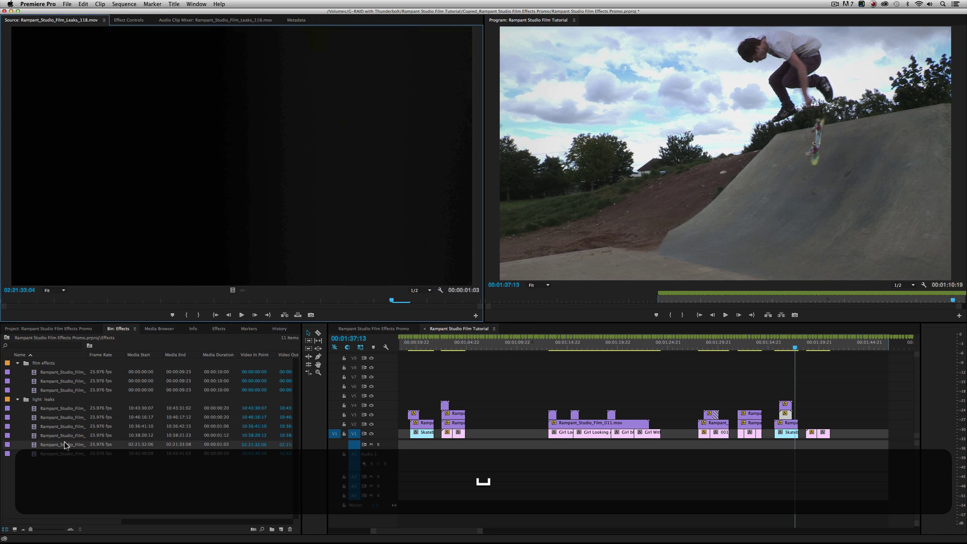
pyautogui.moveTo(33, 447); pyautogui.dragTo(776, 397)
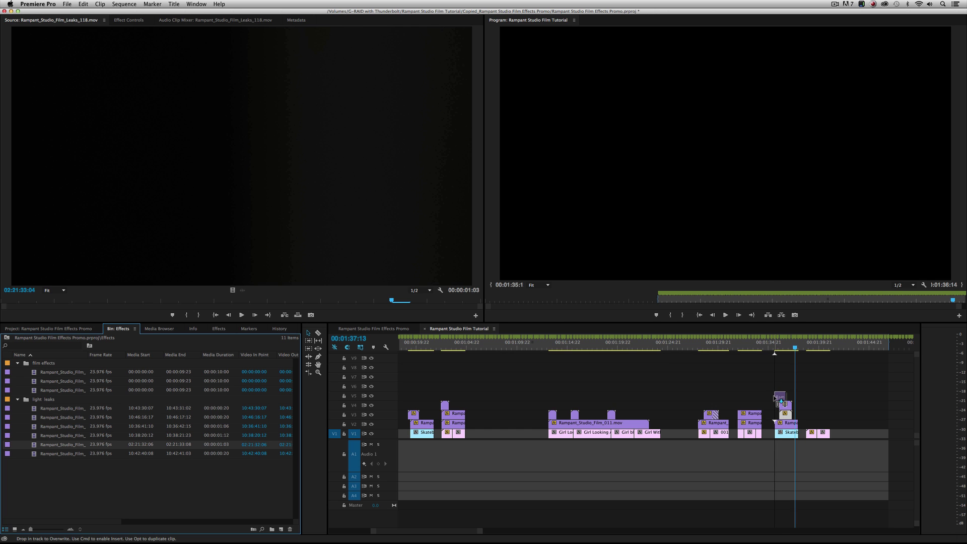
pyautogui.moveTo(774, 397); pyautogui.dragTo(777, 395)
# - Set Leaks_118's blend mode to Screen
pyautogui.doubleClick(780, 396)
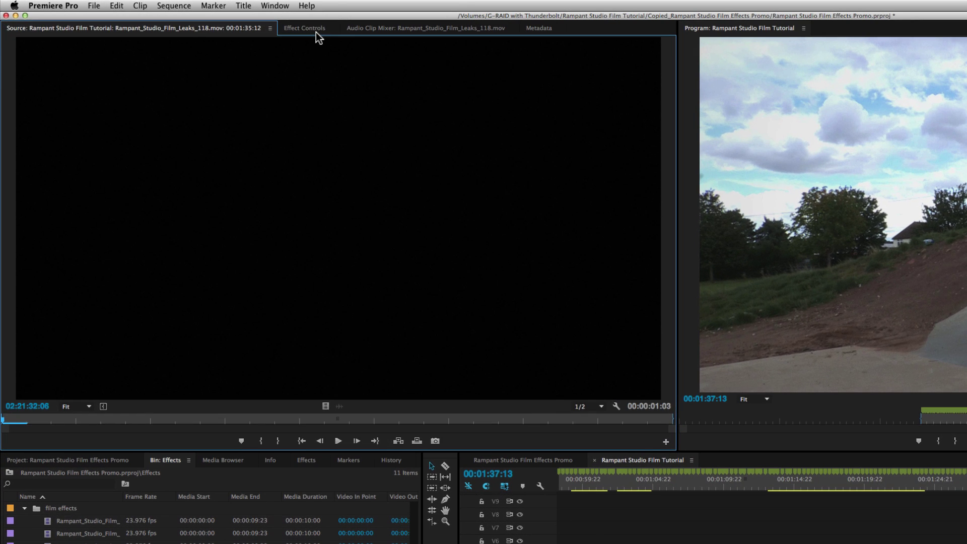
pyautogui.click(310, 28)
pyautogui.click(6, 82)
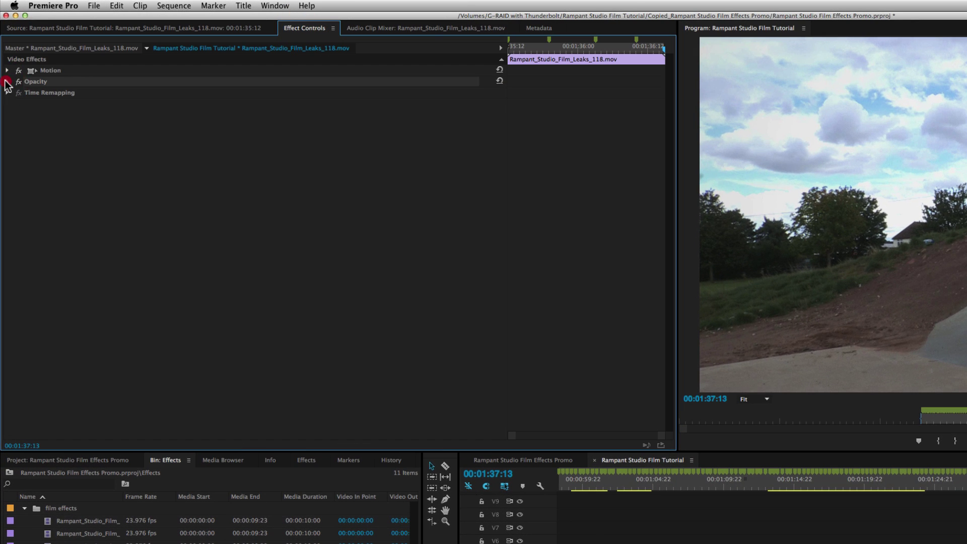
pyautogui.click(277, 118)
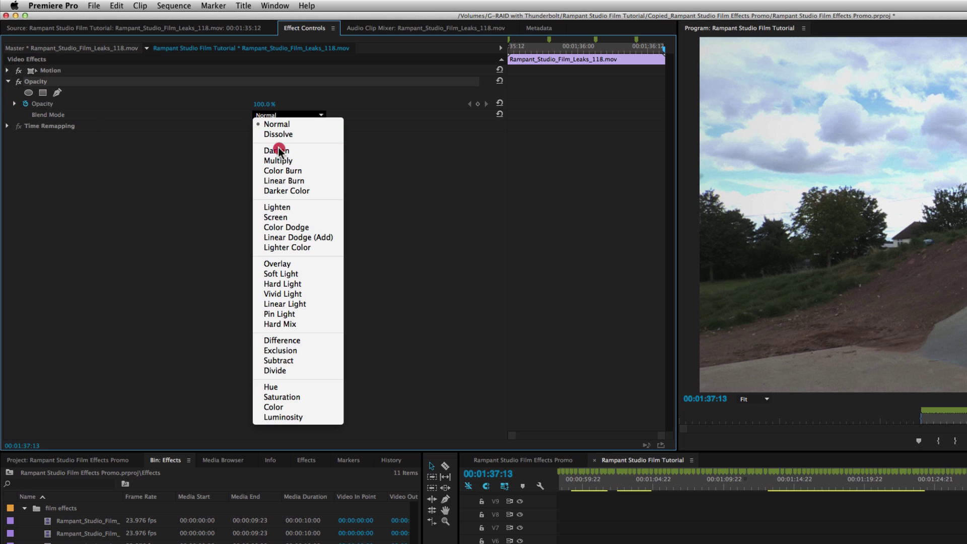
pyautogui.click(285, 221)
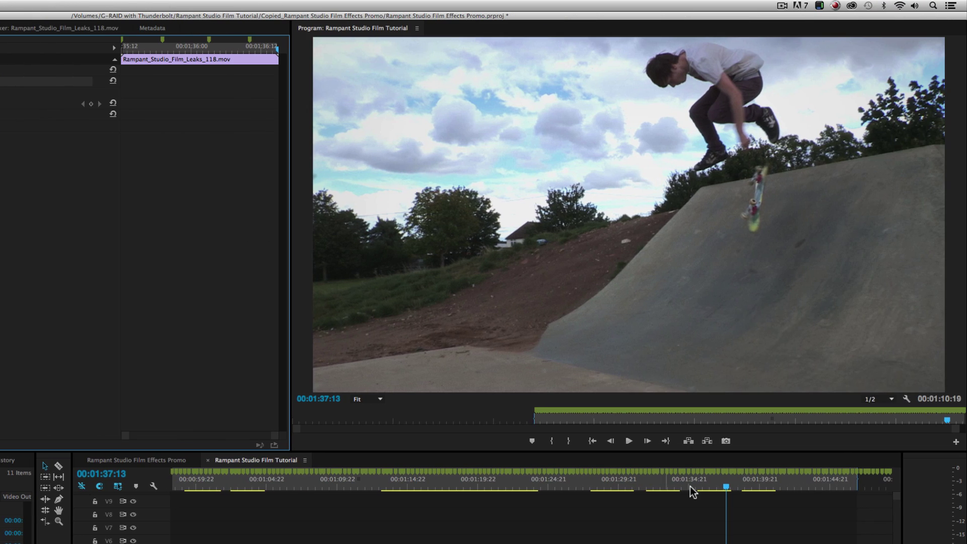
# - Play back the skate shot with the three stacked Screen light leaks
pyautogui.click(694, 487)
pyautogui.press('space')
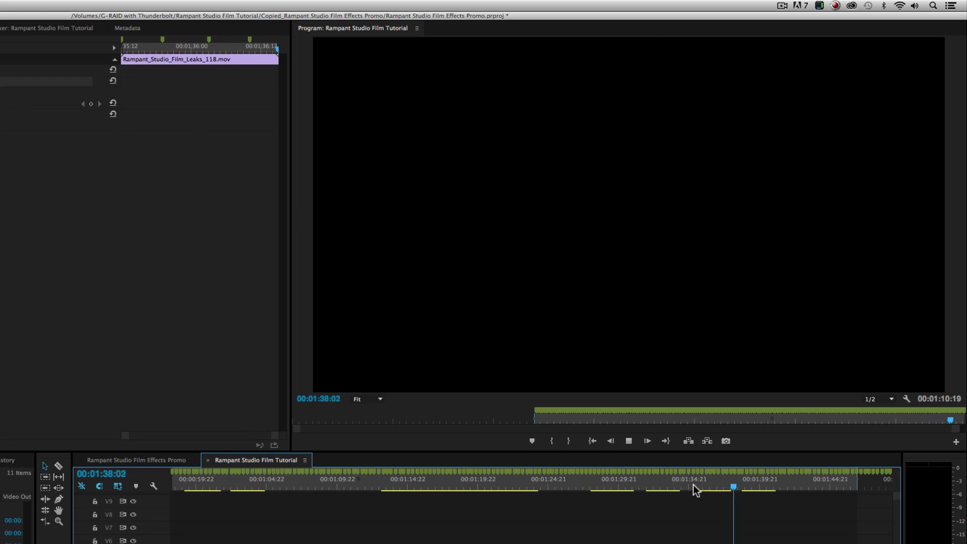
pyautogui.click(693, 485)
pyautogui.press('space')
pyautogui.click(693, 485)
pyautogui.press('space')
pyautogui.press('space')
pyautogui.click(693, 485)
pyautogui.press('space')
pyautogui.press('space')
pyautogui.press('space')
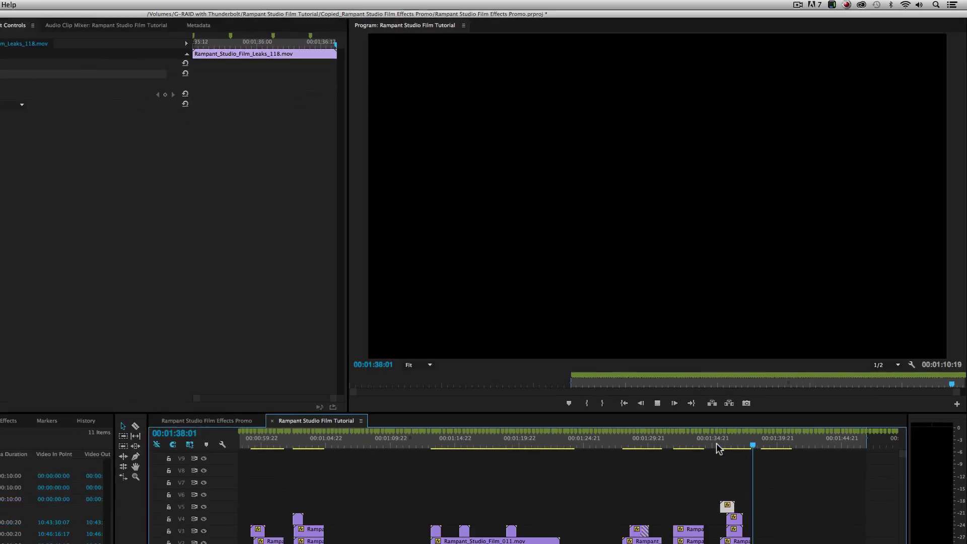
pyautogui.press('space')
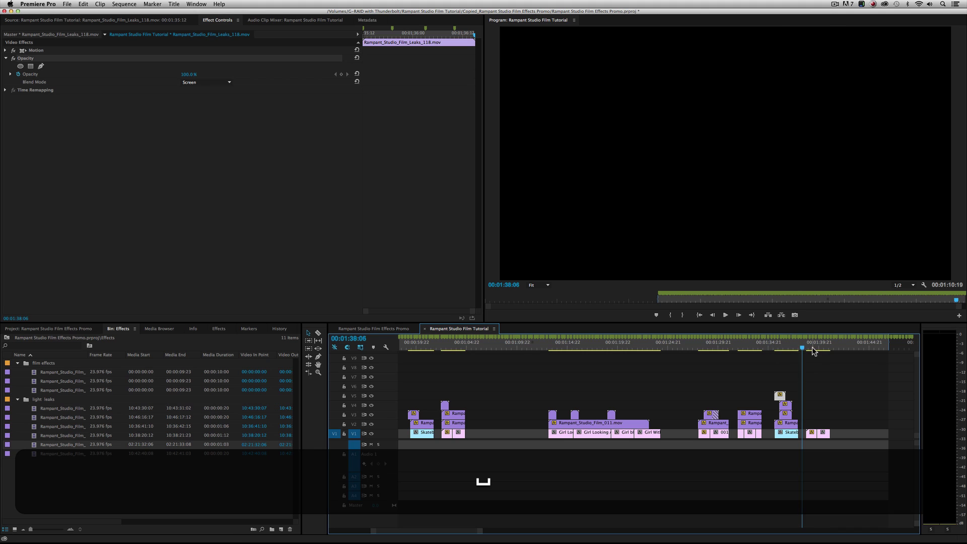
# - Scrub into the soccer footage and park the playhead at 1:39:20
pyautogui.moveTo(815, 351); pyautogui.dragTo(806, 351)
pyautogui.press('space')
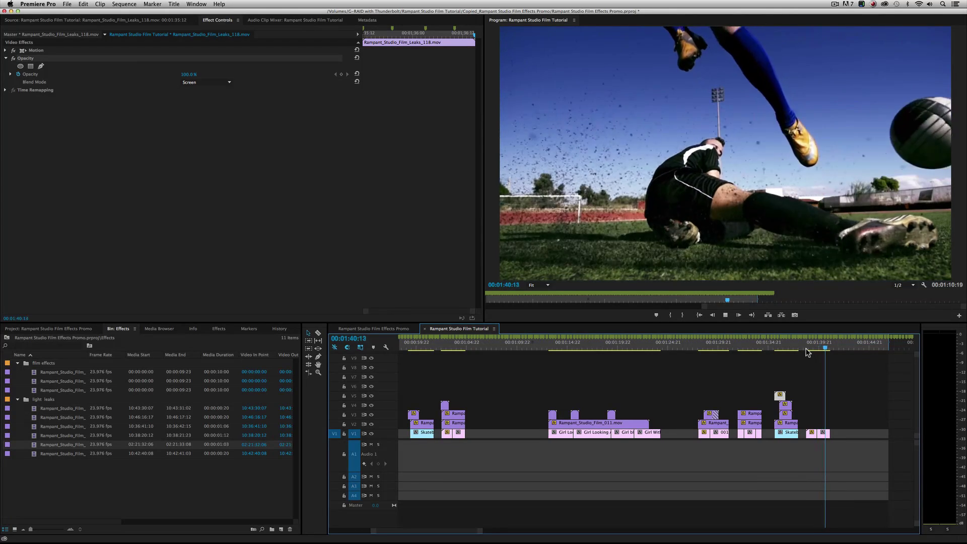
pyautogui.scroll(-5, 655, 383)
pyautogui.moveTo(569, 351); pyautogui.dragTo(576, 353)
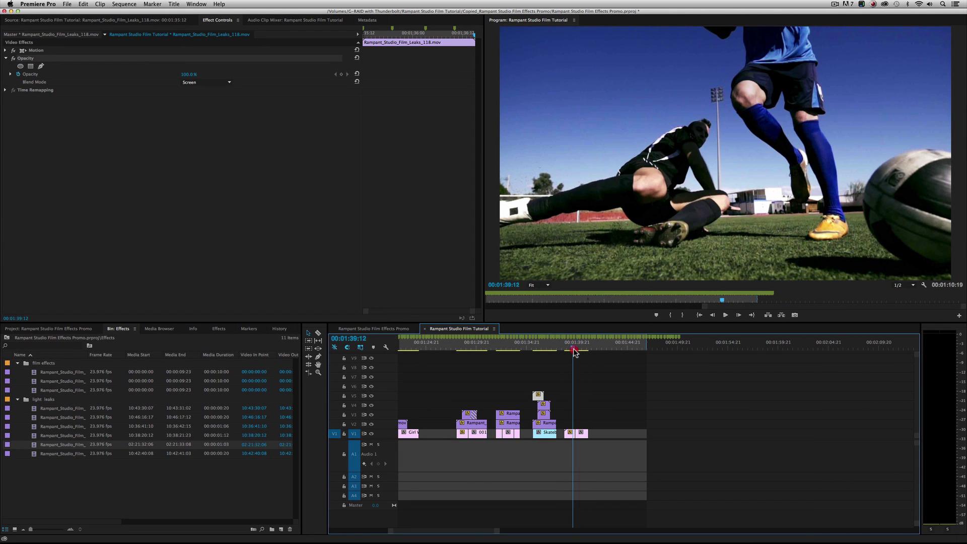
# - Preview the Film_011 and Film_009 dirt clips, then place Film_011 on V2 over the soccer clip
pyautogui.doubleClick(74, 391)
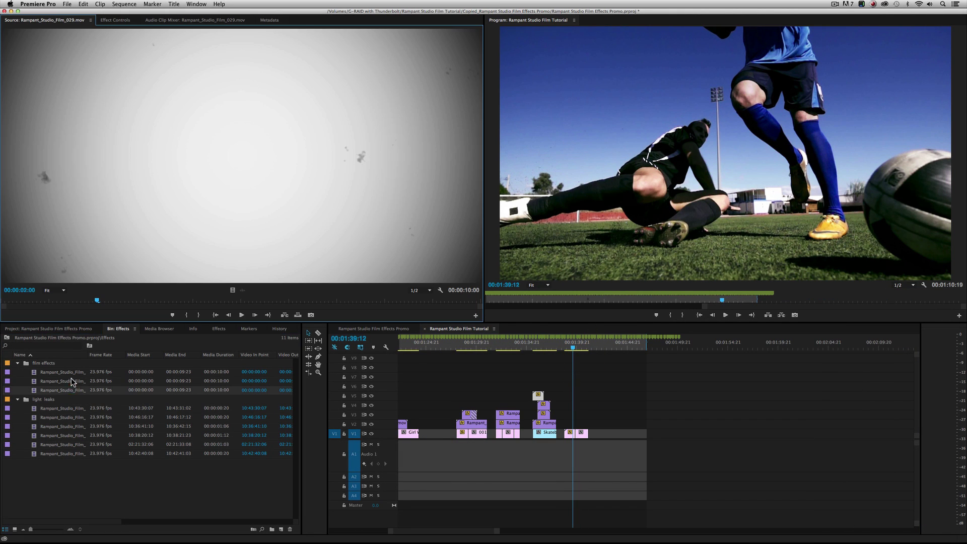
pyautogui.doubleClick(72, 381)
pyautogui.doubleClick(68, 372)
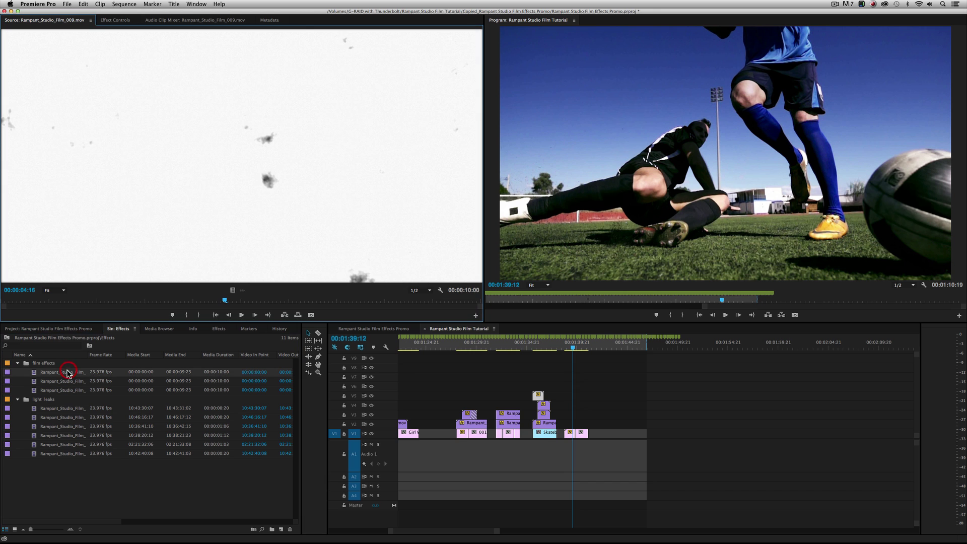
pyautogui.click(63, 381)
pyautogui.moveTo(35, 384); pyautogui.dragTo(587, 424)
# - Set Film_011's blend mode to Multiply and play it back
pyautogui.click(108, 21)
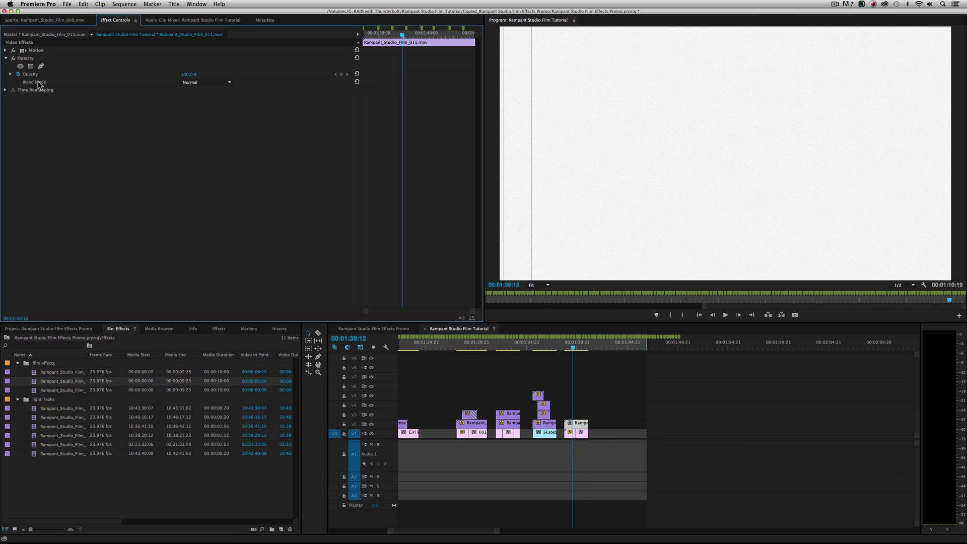
pyautogui.click(199, 83)
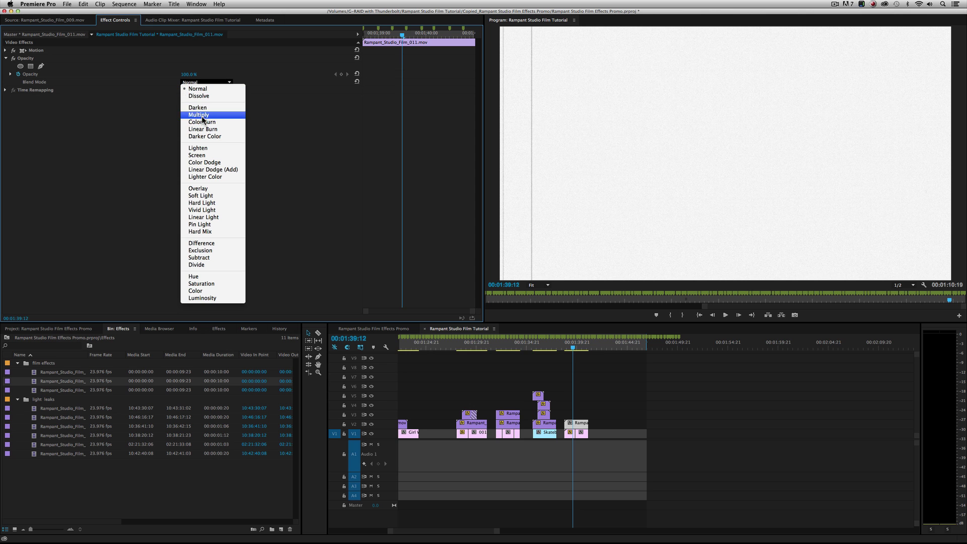
pyautogui.click(203, 115)
pyautogui.press('space')
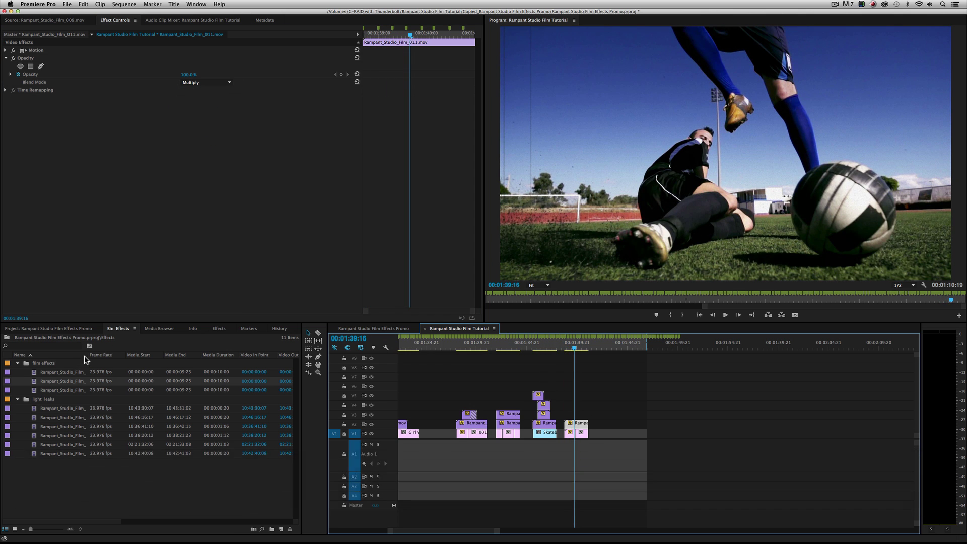
# - Place Film_029 on V3 over the soccer shot and shorten its end
pyautogui.click(55, 390)
pyautogui.moveTo(35, 392); pyautogui.dragTo(572, 416)
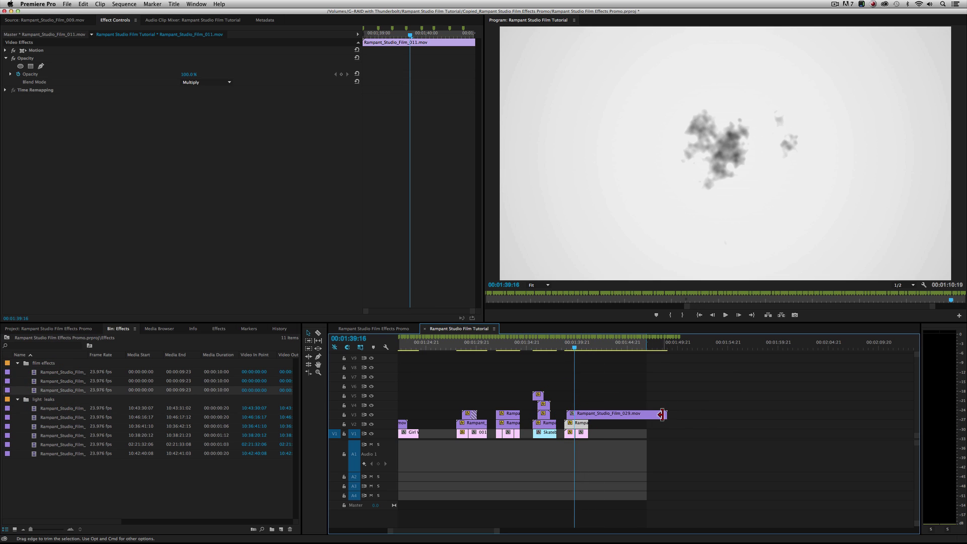
pyautogui.moveTo(666, 416); pyautogui.dragTo(594, 414)
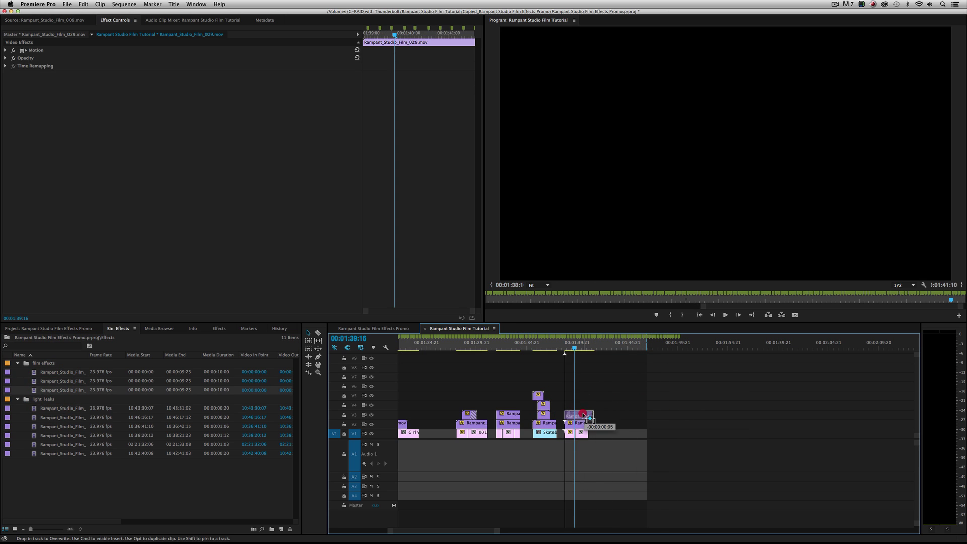
# - Copy Film_011's Multiply Opacity settings onto Film_029 and preview the result
pyautogui.click(579, 410)
pyautogui.click(588, 413)
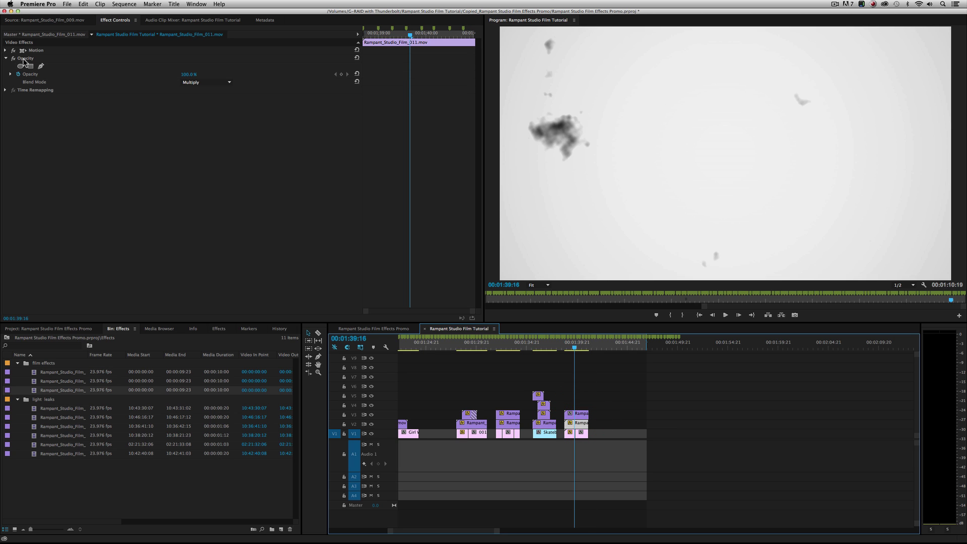
pyautogui.click(23, 59)
pyautogui.press('super+c')
pyautogui.click(579, 413)
pyautogui.press('super+v')
pyautogui.press('space')
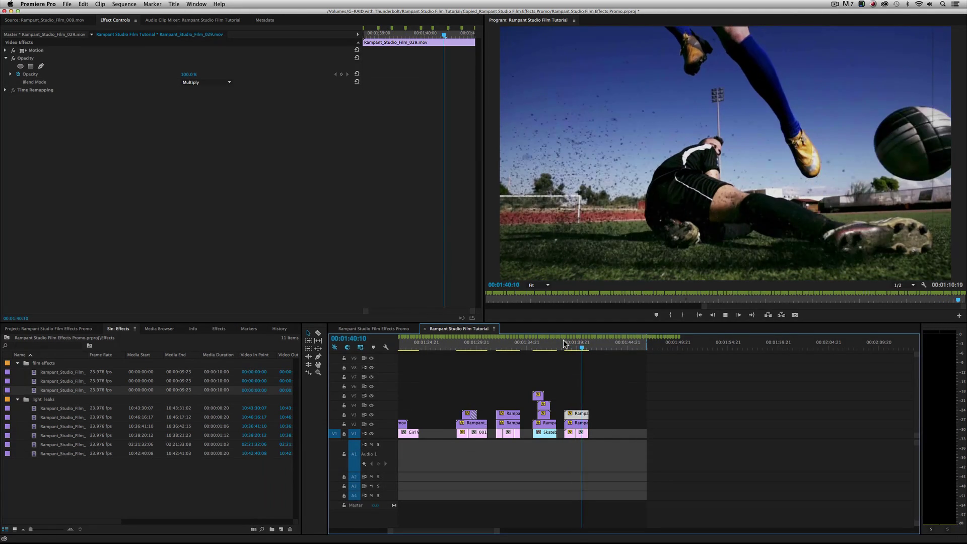
pyautogui.press('space')
# - Preview dirt clips 011, 009 and 029, then place a trimmed Film_029 copy on V4
pyautogui.doubleClick(71, 382)
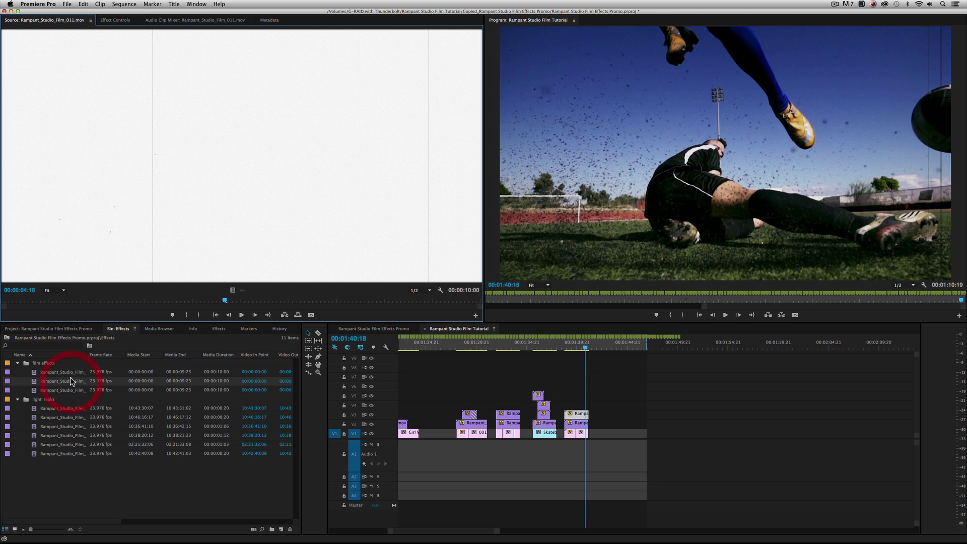
pyautogui.doubleClick(71, 373)
pyautogui.doubleClick(66, 391)
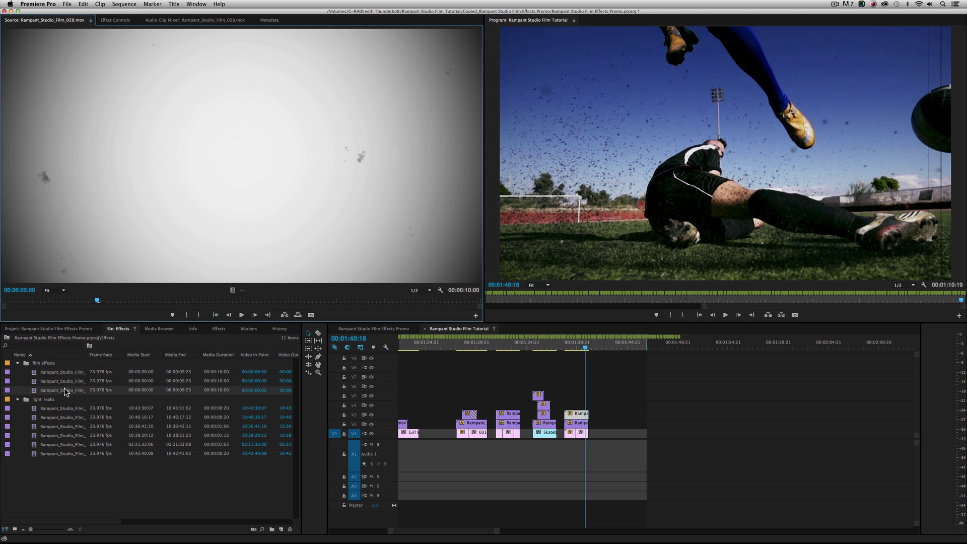
pyautogui.press('space')
pyautogui.click(34, 391)
pyautogui.moveTo(33, 393); pyautogui.dragTo(564, 405)
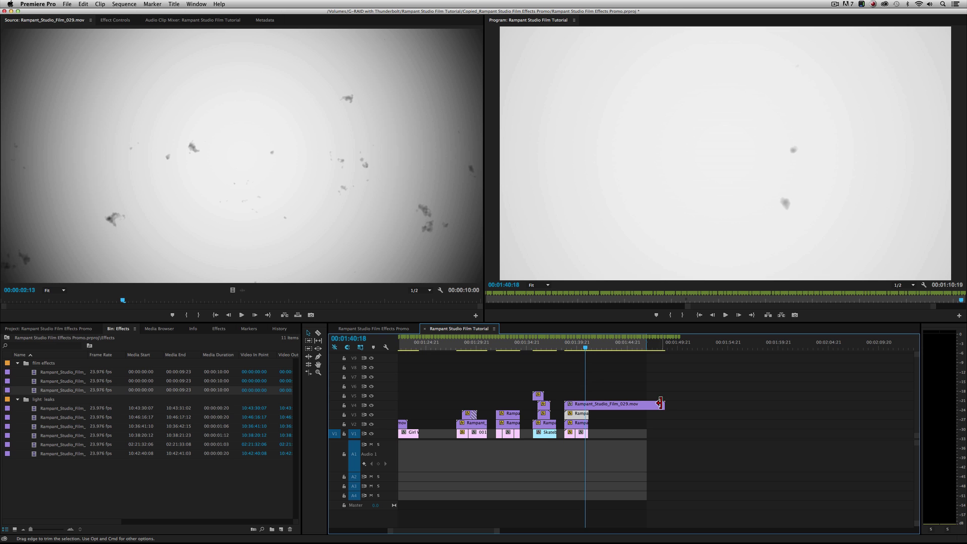
pyautogui.moveTo(663, 404); pyautogui.dragTo(588, 404)
# - Paste the Multiply attributes onto the V4 clip, play the three dirt layers, and preview Leaks_030
pyautogui.click(576, 404)
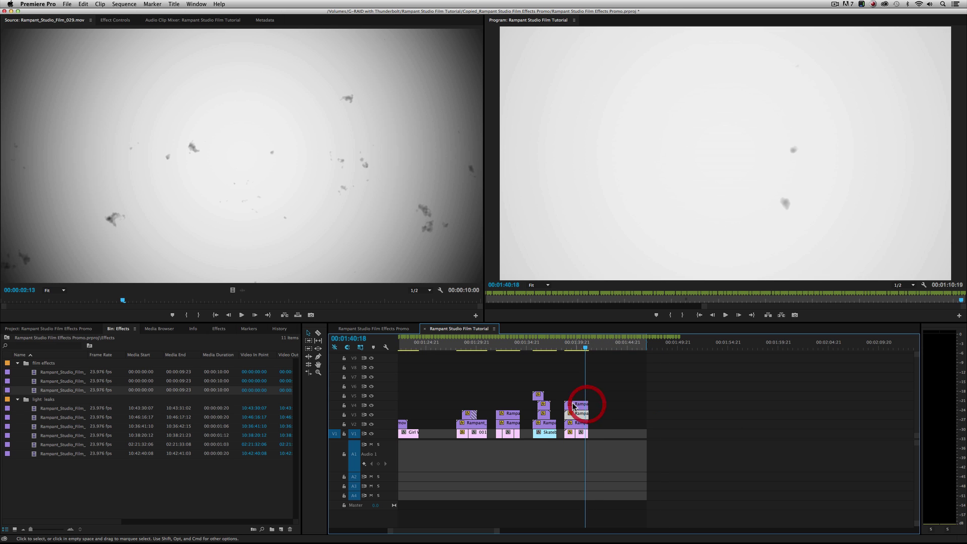
pyautogui.press('alt')
pyautogui.press('alt+super+v')
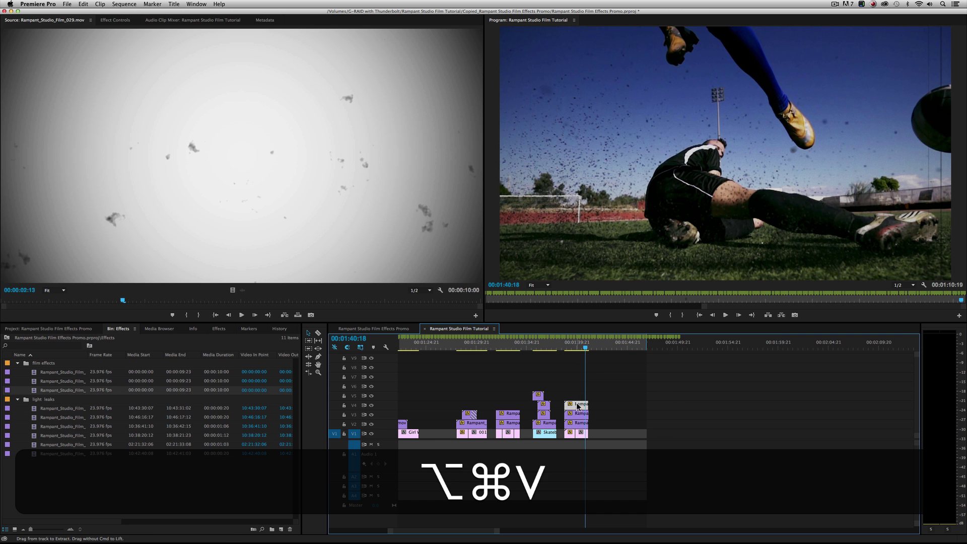
pyautogui.click(568, 348)
pyautogui.press('space')
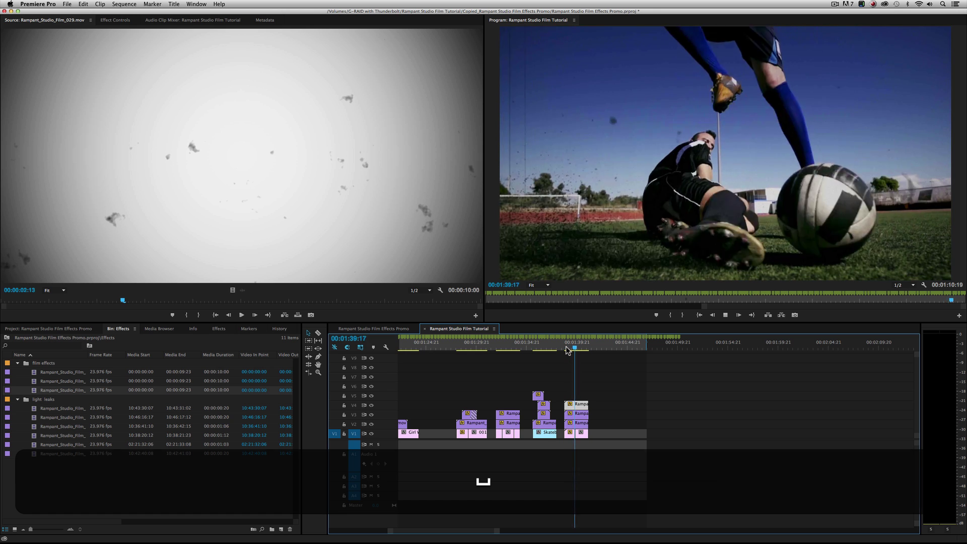
pyautogui.press('space')
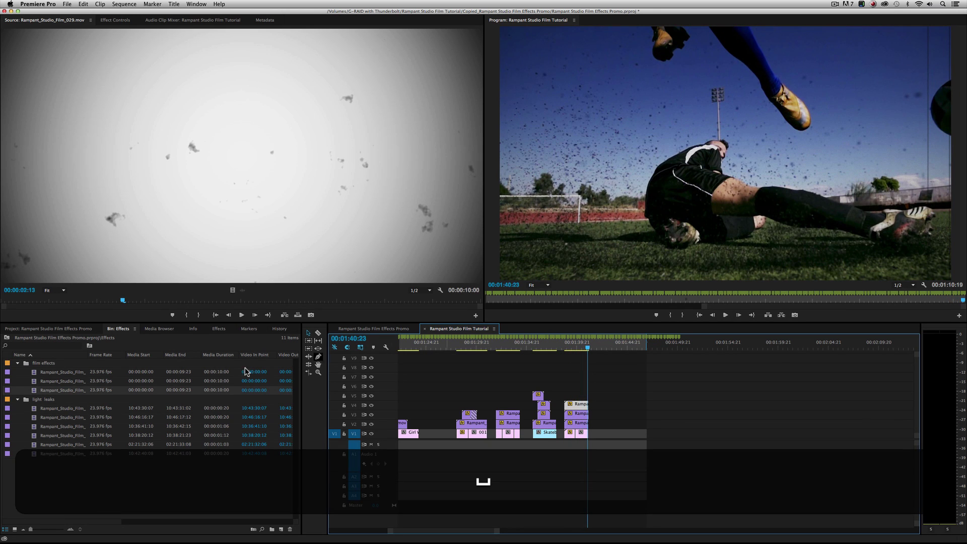
pyautogui.doubleClick(59, 409)
pyautogui.press('space')
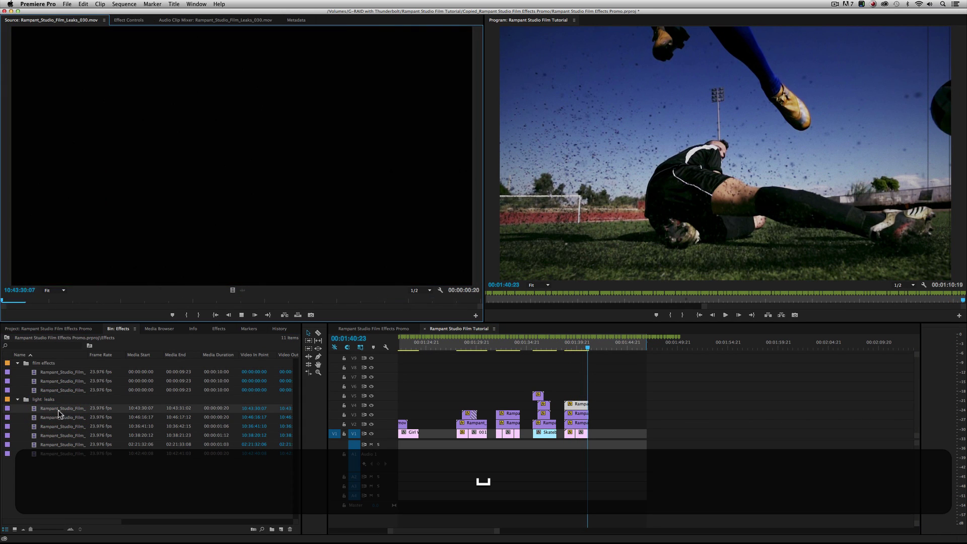
# - Place Leaks_077 above the dirt clips, blend it with Screen, and play it back
pyautogui.doubleClick(46, 416)
pyautogui.press('space')
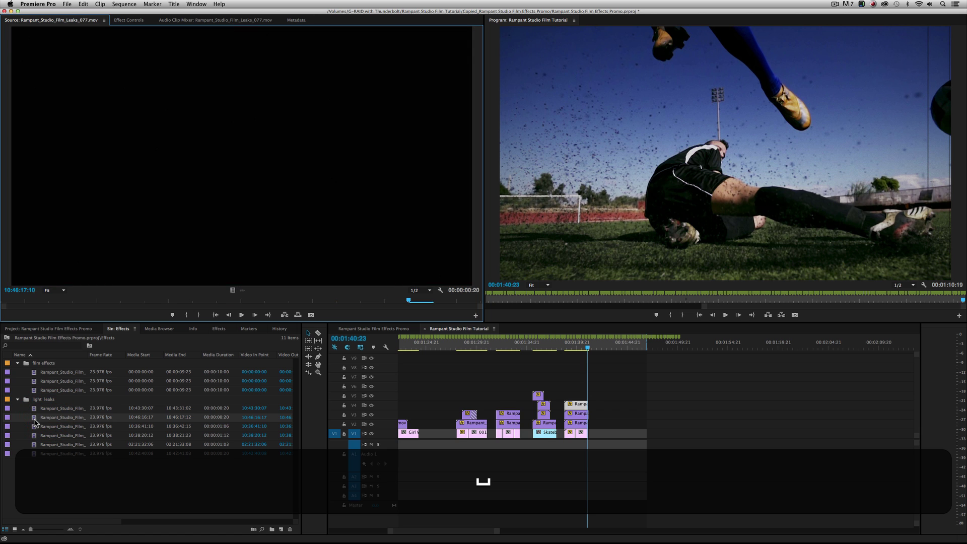
pyautogui.moveTo(34, 421); pyautogui.dragTo(569, 398)
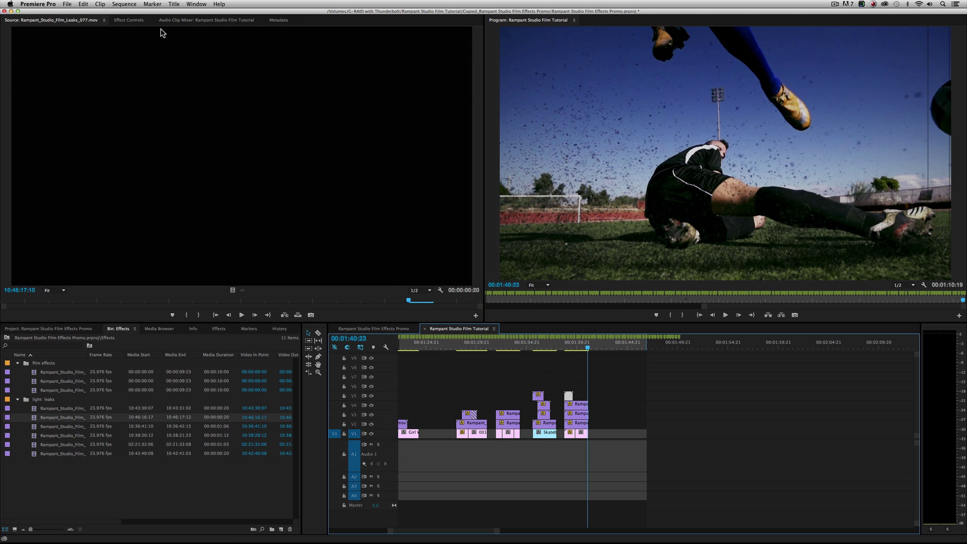
pyautogui.click(128, 20)
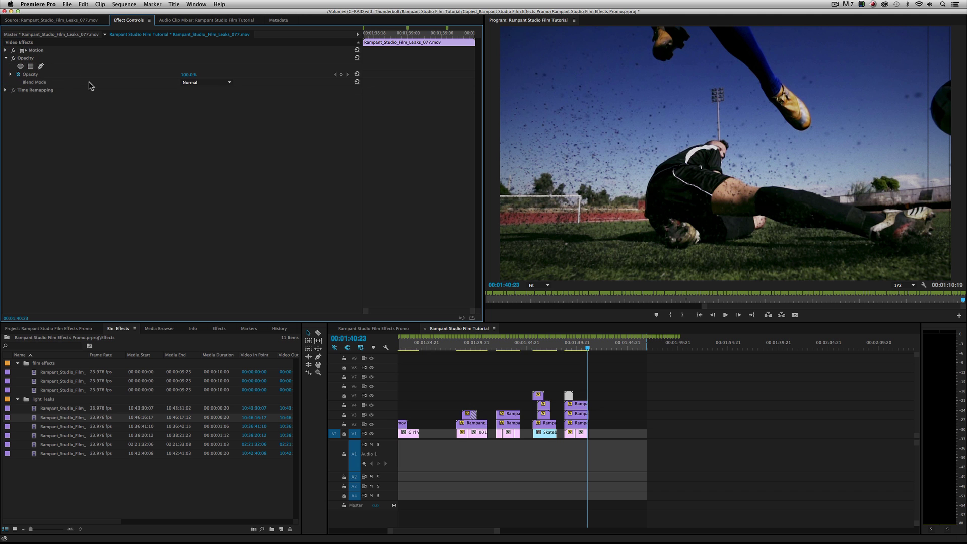
pyautogui.click(215, 82)
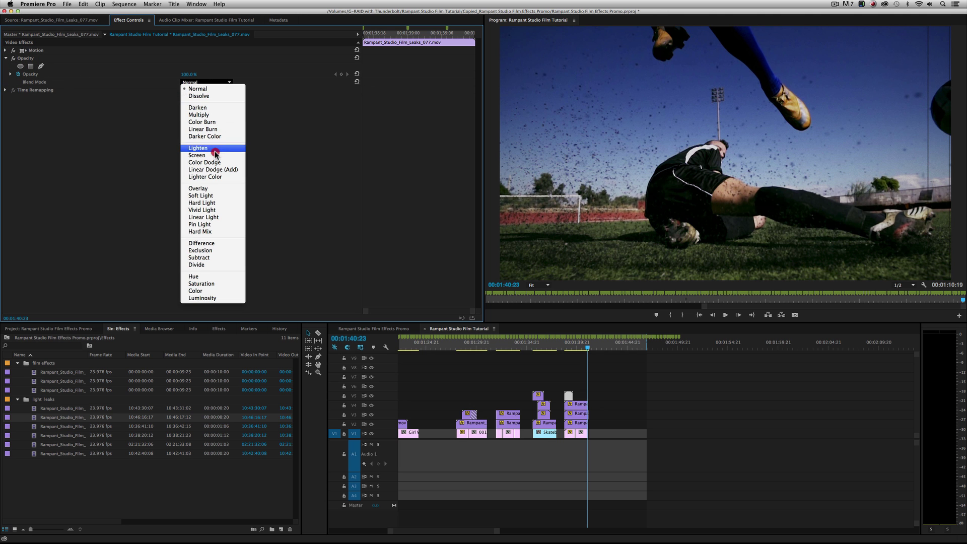
pyautogui.click(215, 155)
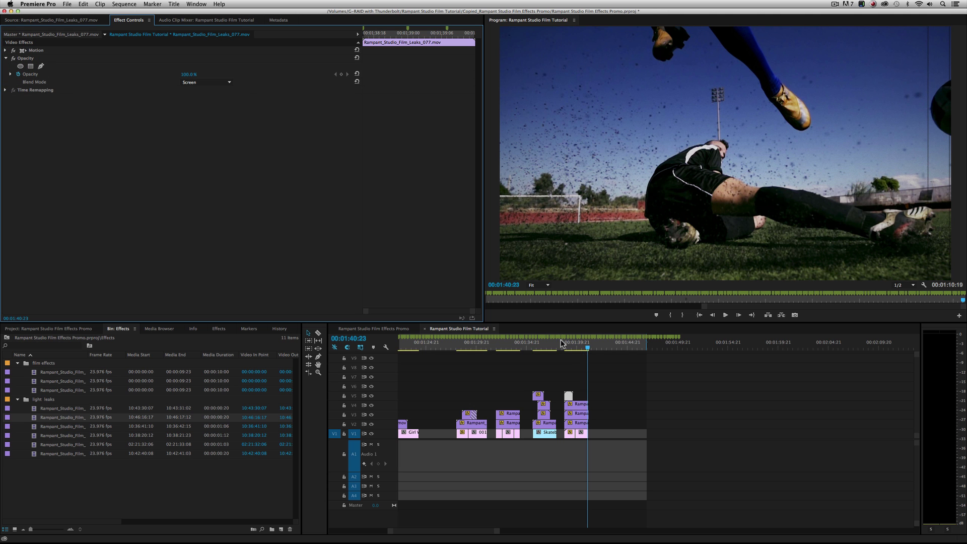
pyautogui.click(559, 346)
pyautogui.press('space')
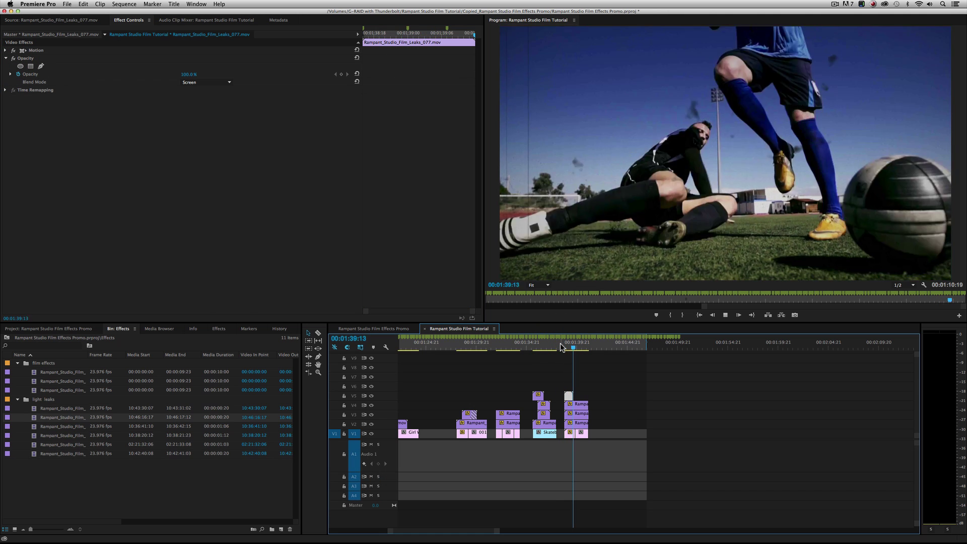
pyautogui.press('space')
# - Preview Leaks_082 at its orange leak and drop it onto V5 at the playhead
pyautogui.doubleClick(74, 436)
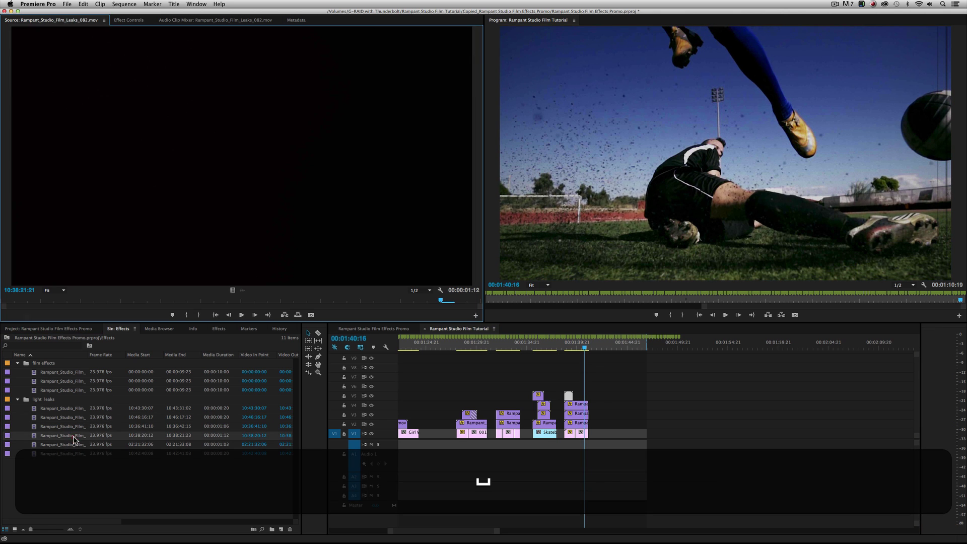
pyautogui.moveTo(71, 300); pyautogui.dragTo(161, 301)
pyautogui.moveTo(37, 439); pyautogui.dragTo(501, 391)
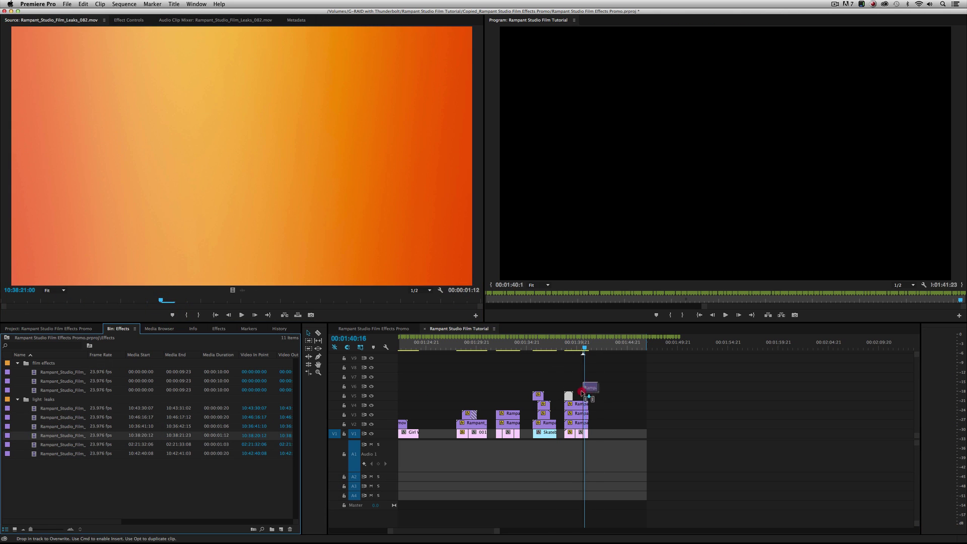
pyautogui.moveTo(578, 397); pyautogui.dragTo(576, 397)
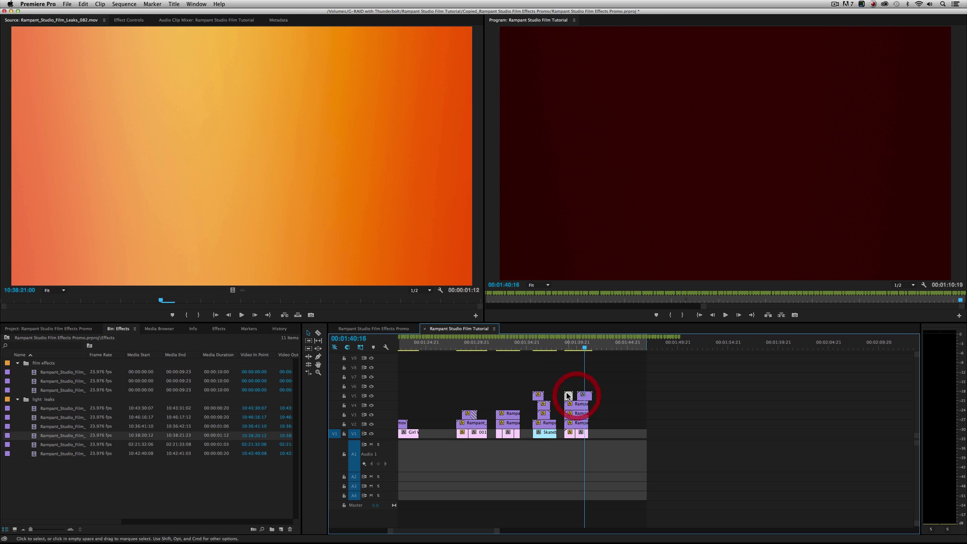
# - Copy Leaks_077's Screen Opacity settings onto Leaks_082 and review the result
pyautogui.click(132, 20)
pyautogui.click(24, 58)
pyautogui.press('super+c')
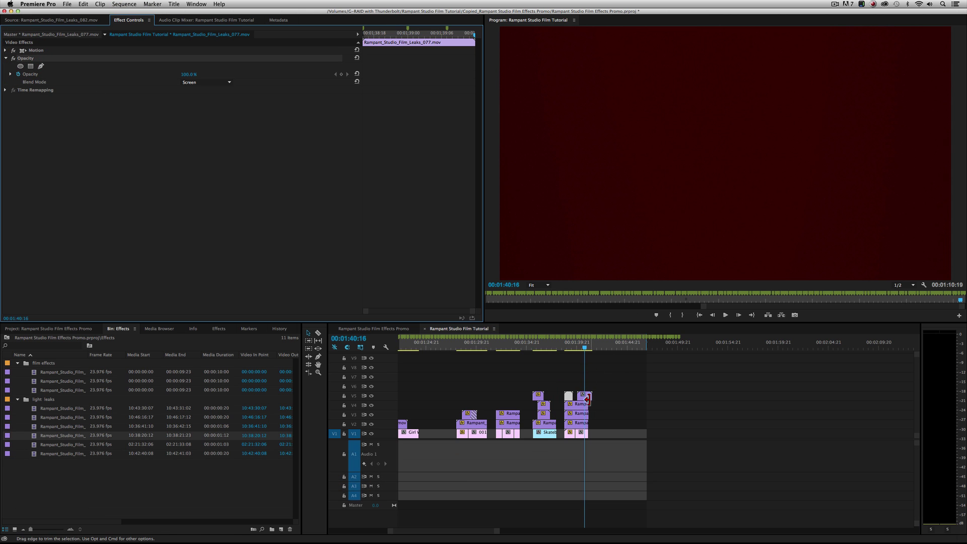
pyautogui.click(582, 396)
pyautogui.press('super+v')
pyautogui.click(564, 348)
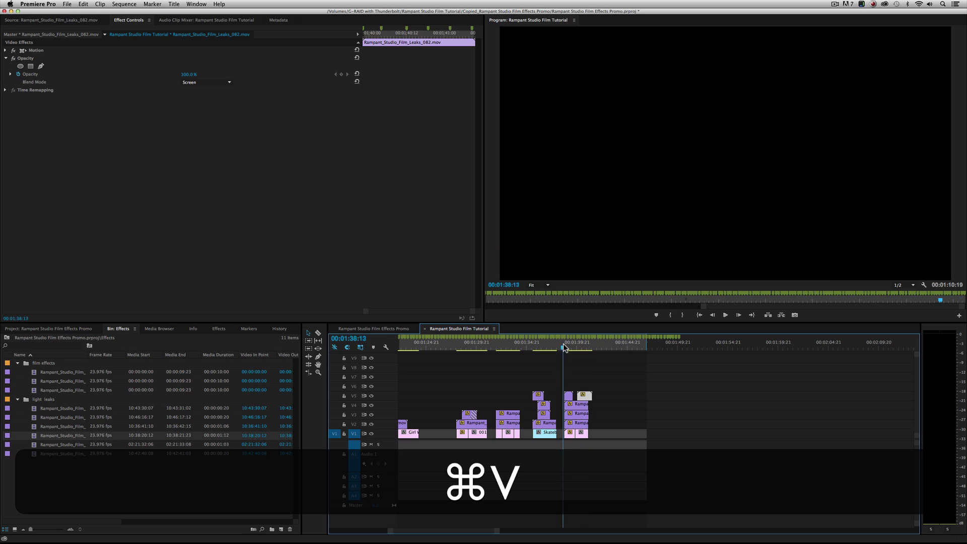
pyautogui.press('space')
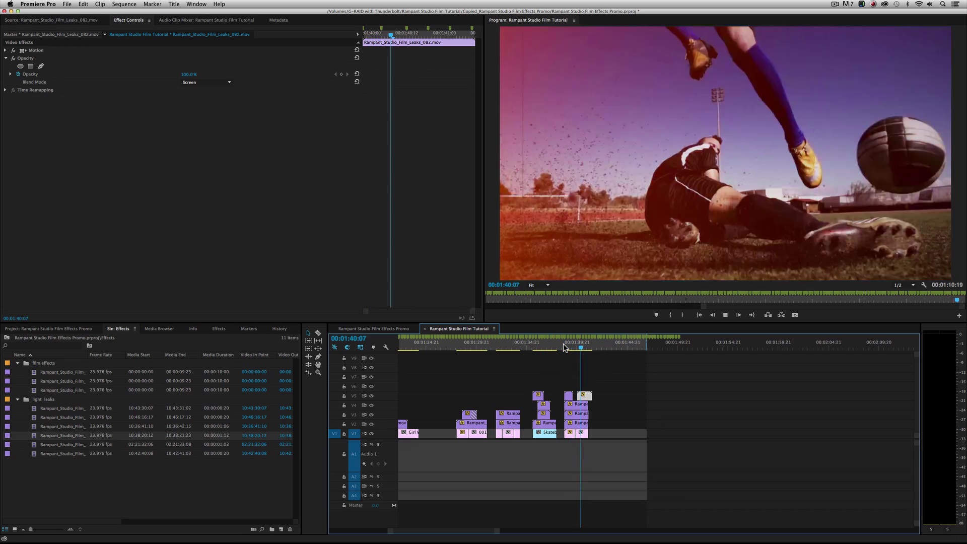
pyautogui.click(550, 347)
pyautogui.press('space')
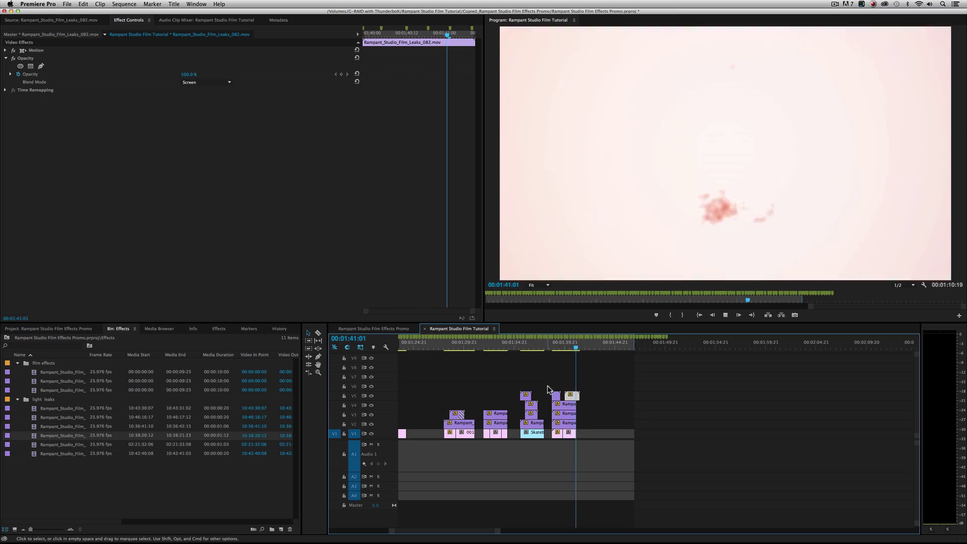
pyautogui.click(538, 348)
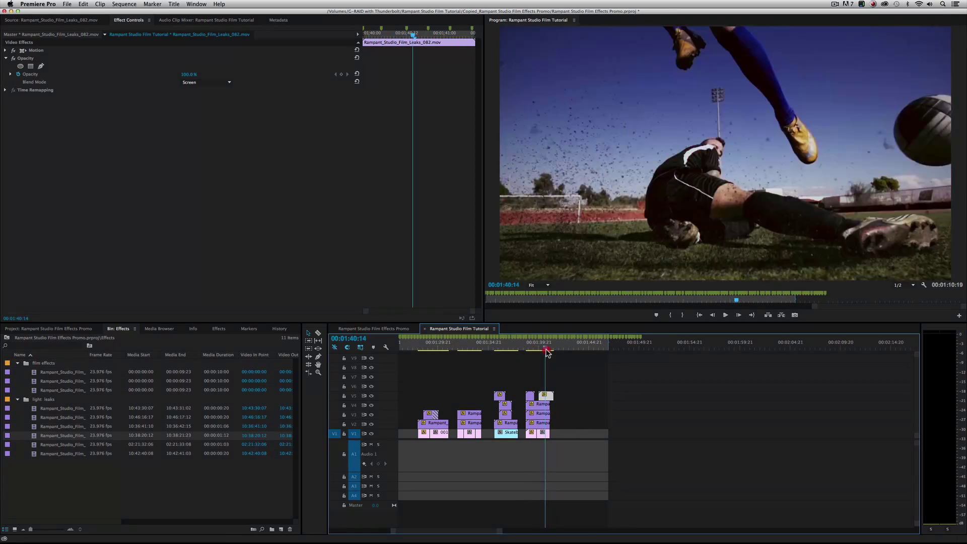
pyautogui.click(532, 350)
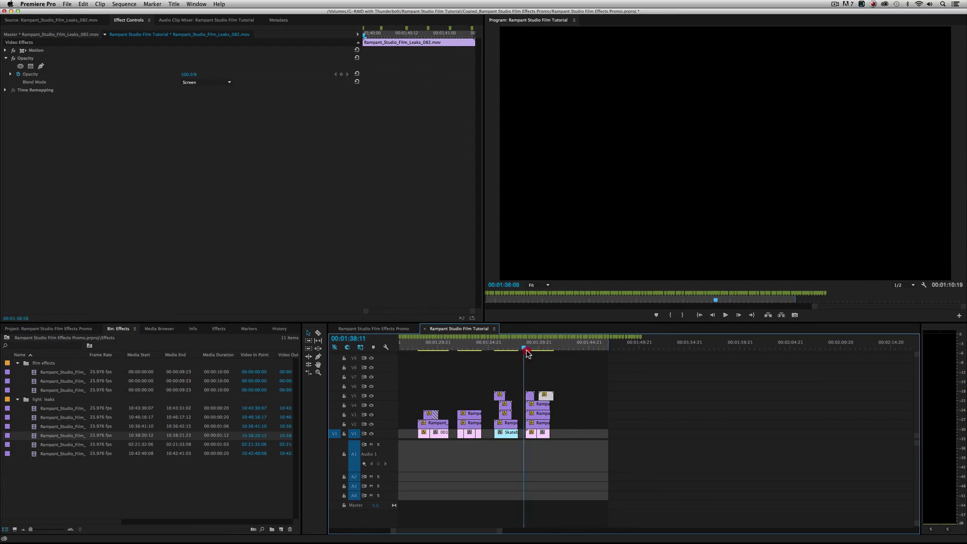
pyautogui.click(541, 350)
pyautogui.click(529, 350)
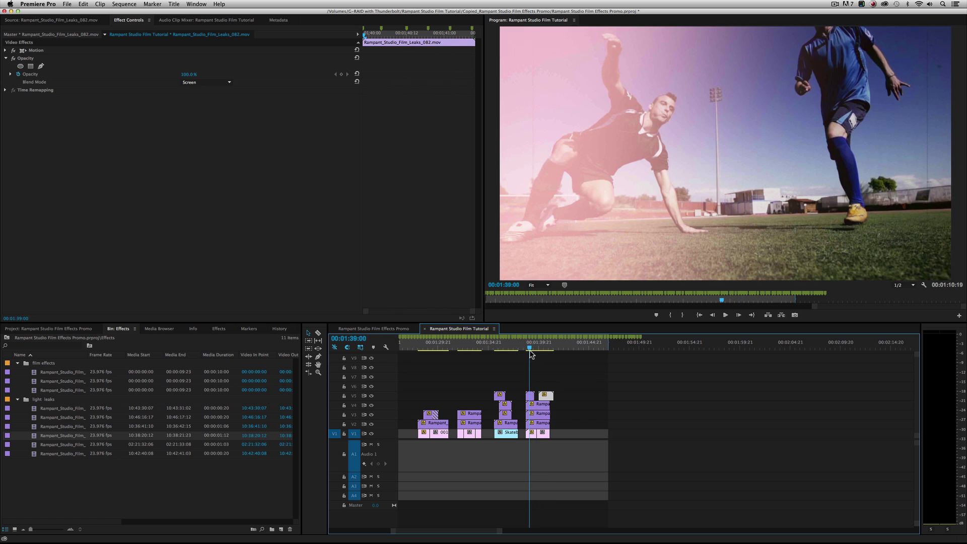
pyautogui.click(530, 349)
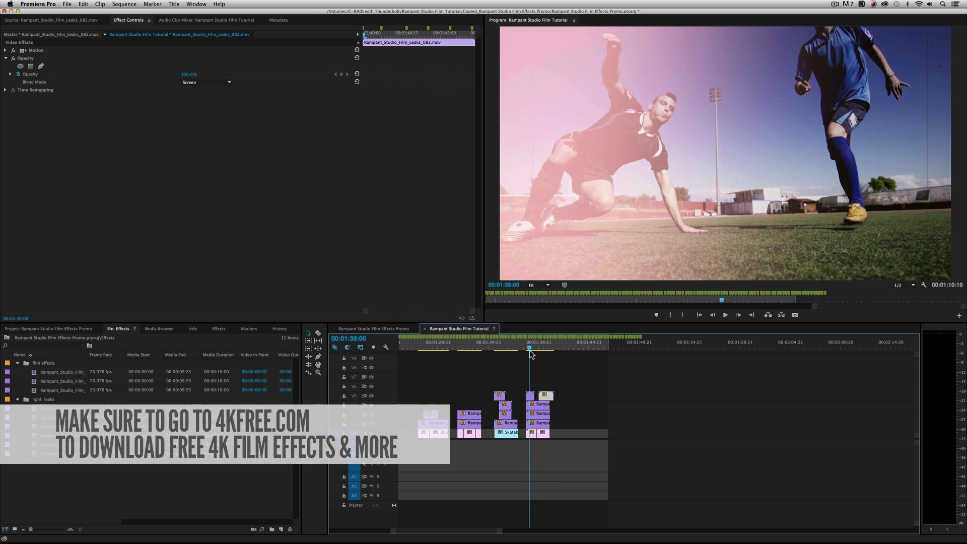